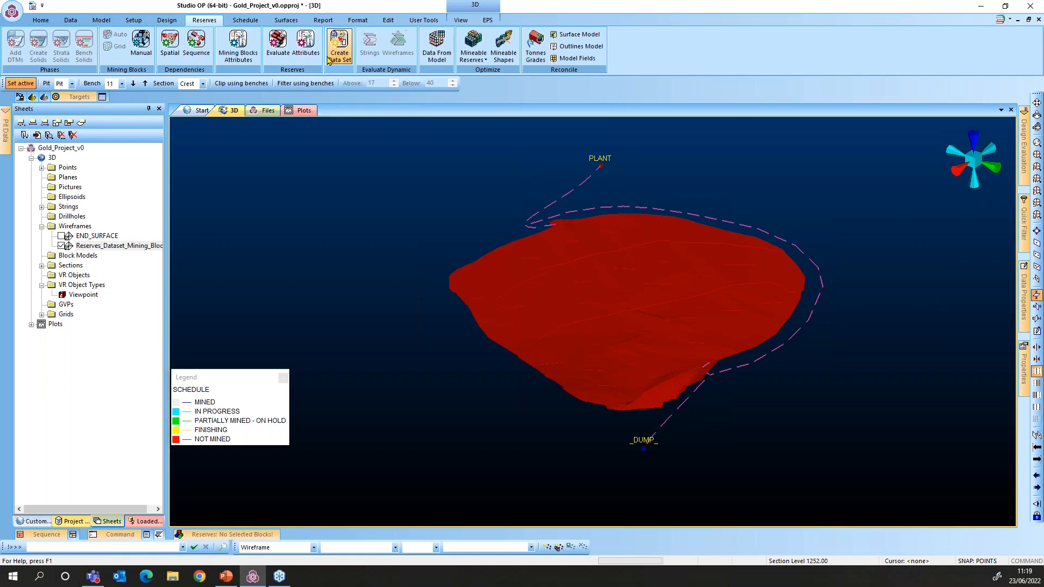
Review the per-period targets (Au grade 2–3, ore tonnes minimum 1,200,000), then close Scheduling Setup
left_click(233, 26)
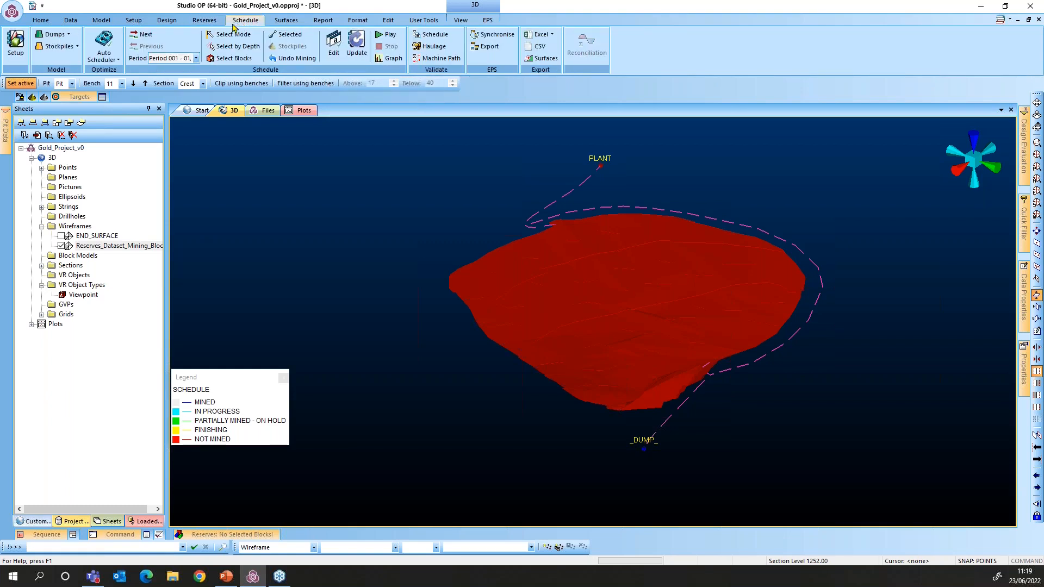
left_click(17, 44)
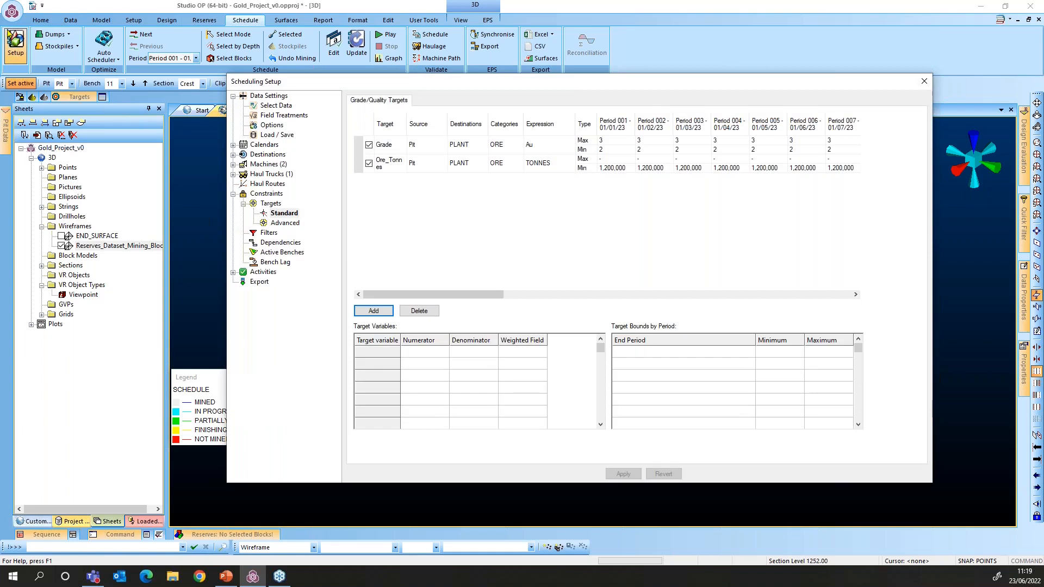
left_click(242, 206)
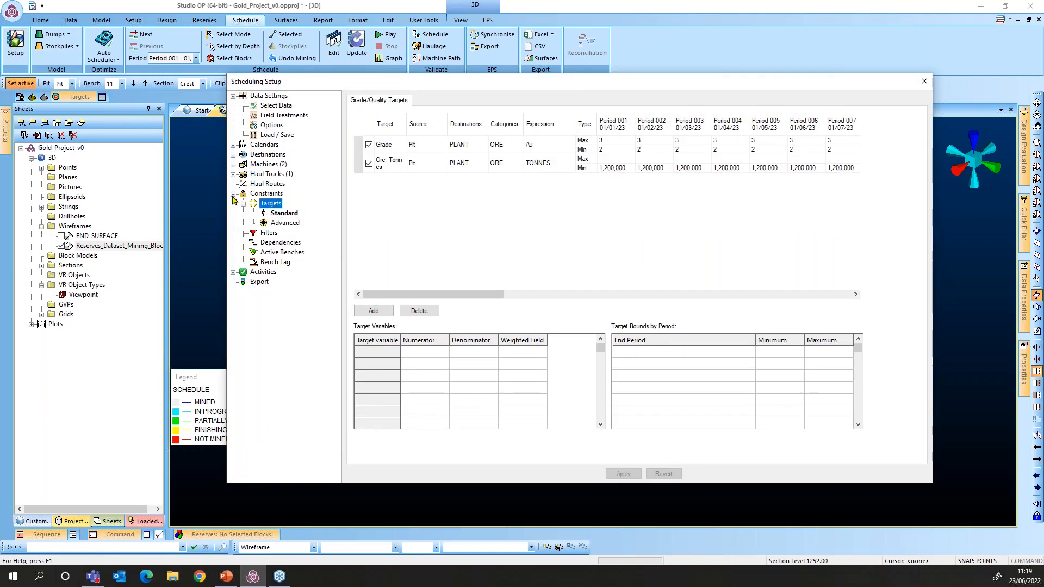
left_click(925, 83)
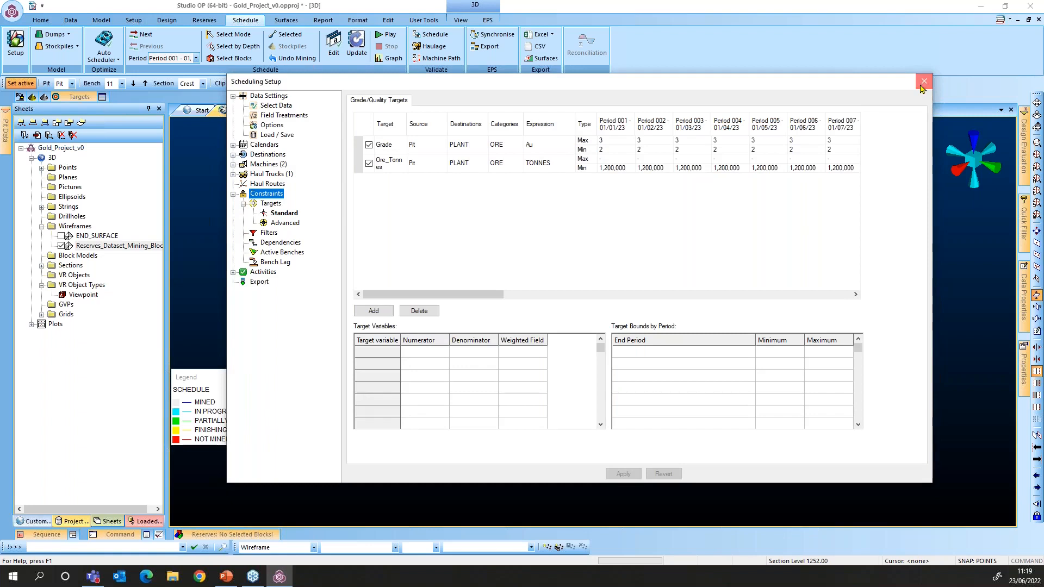
left_click(924, 82)
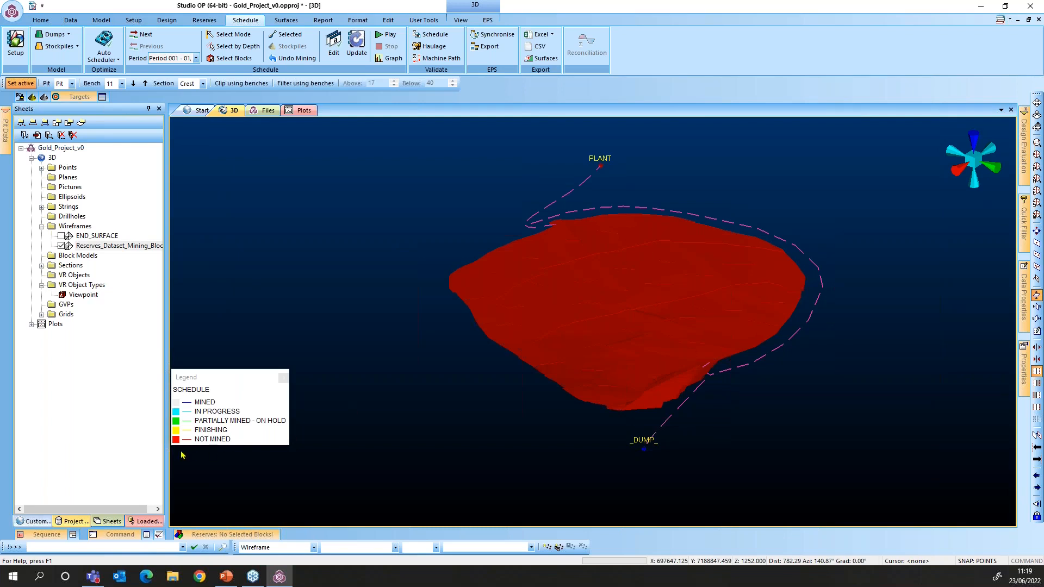
Tilt the view, show END_SURFACE and hide the Reserves_Dataset wireframe to reveal the schedule-coloured pit blocks
left_click_drag(182, 449, 183, 450, "shift")
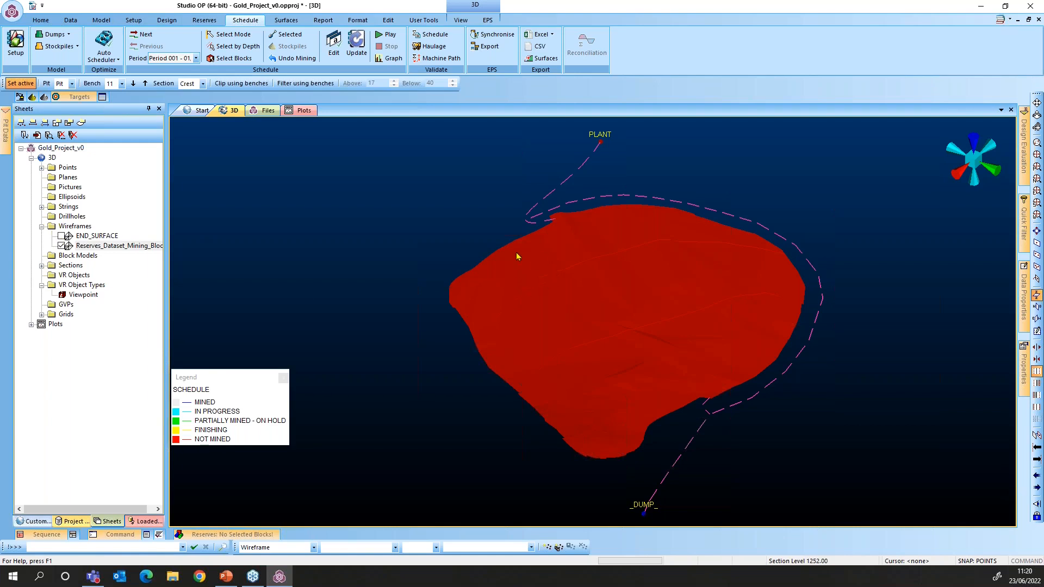
left_click(61, 246)
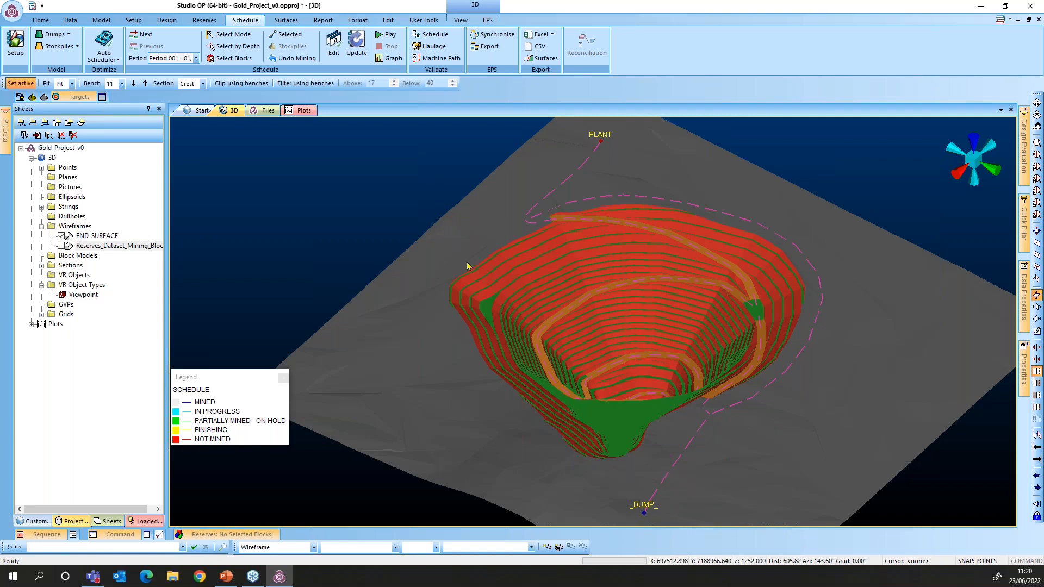
scroll(606, 318, "down", 1)
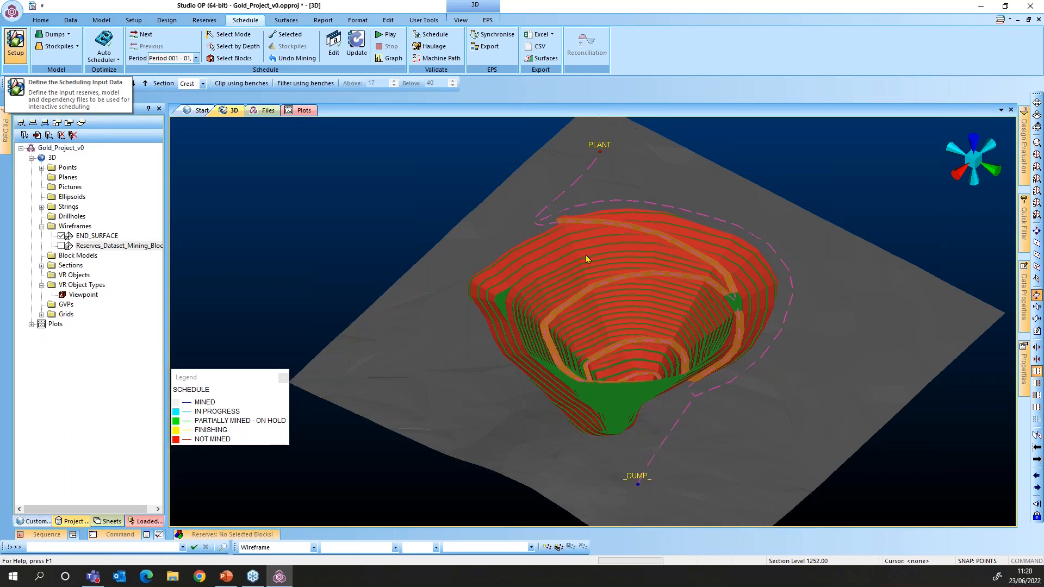
Reopen Scheduling Setup on the Field Treatments page, showing ANGLE weighted by TONNES
left_click(16, 43)
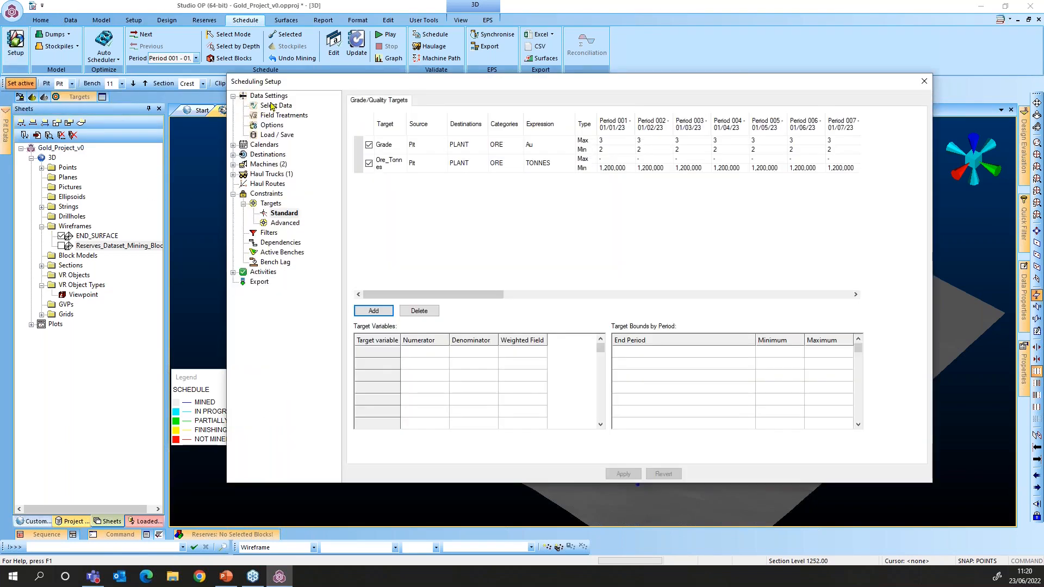
left_click(269, 97)
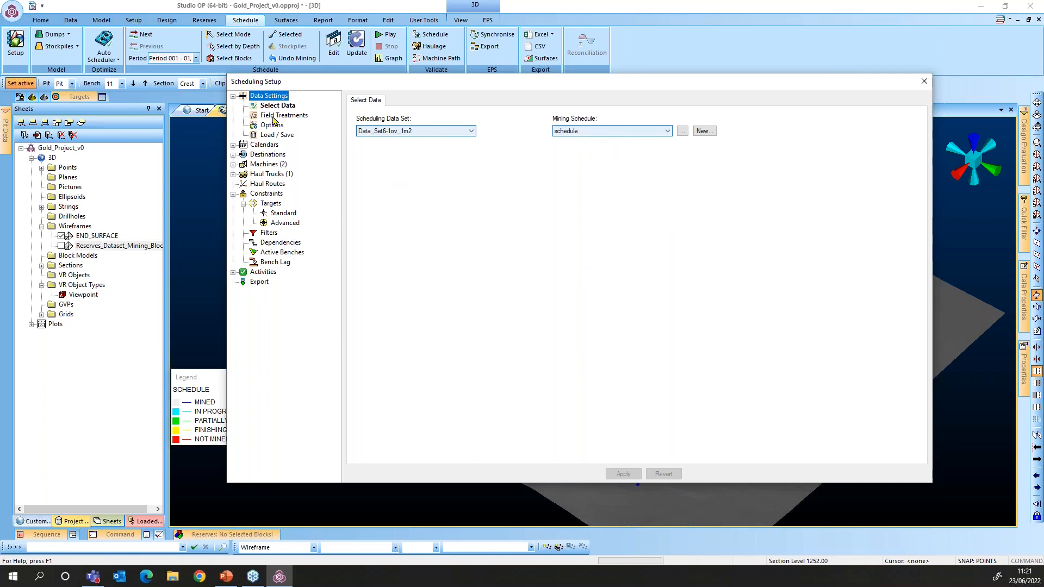
left_click(274, 117)
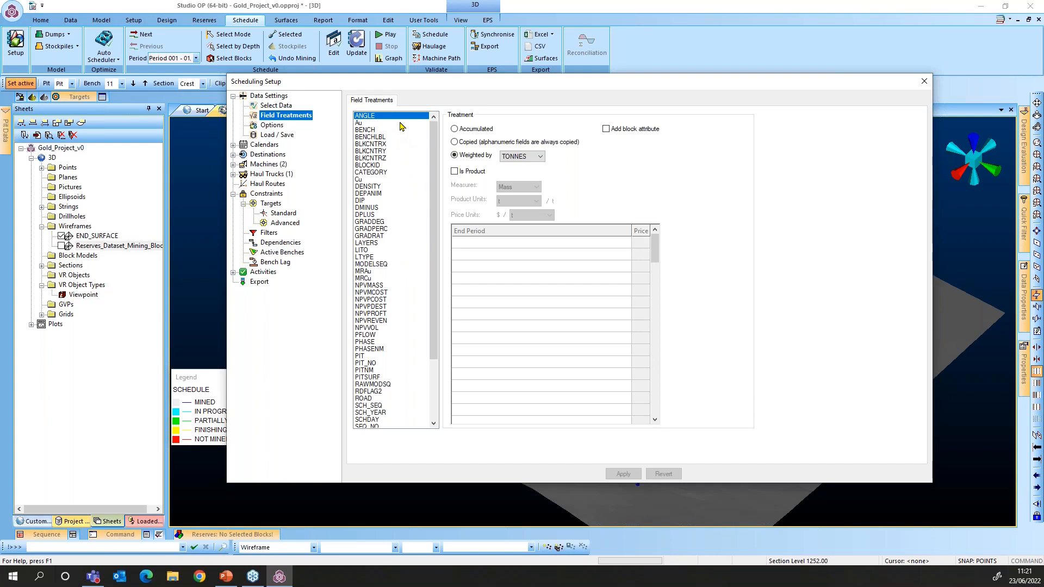
Check the Au field treatment, then view Options with data validation off and duration format 63:31:12
left_click(400, 123)
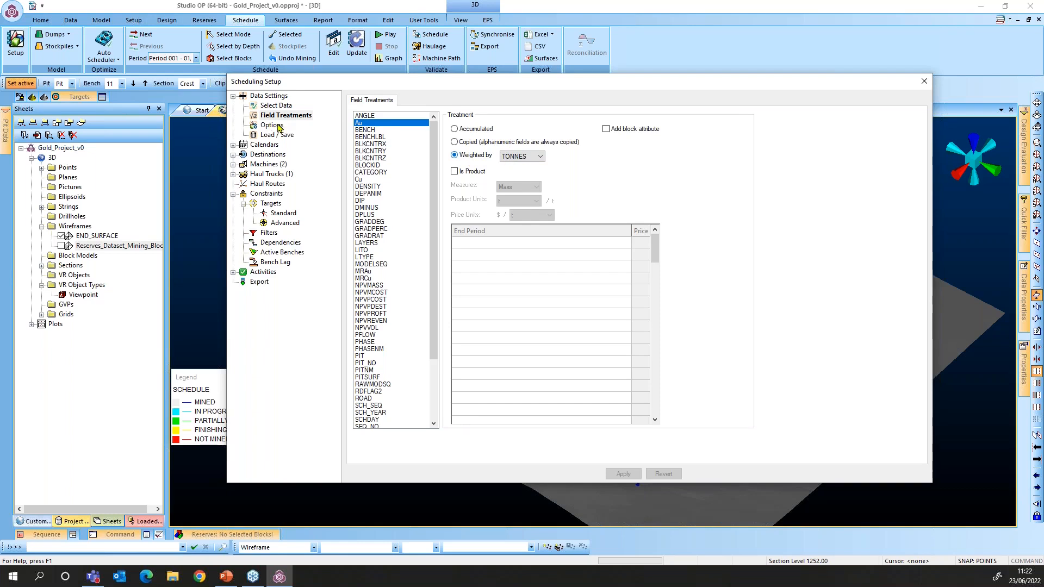
left_click(275, 125)
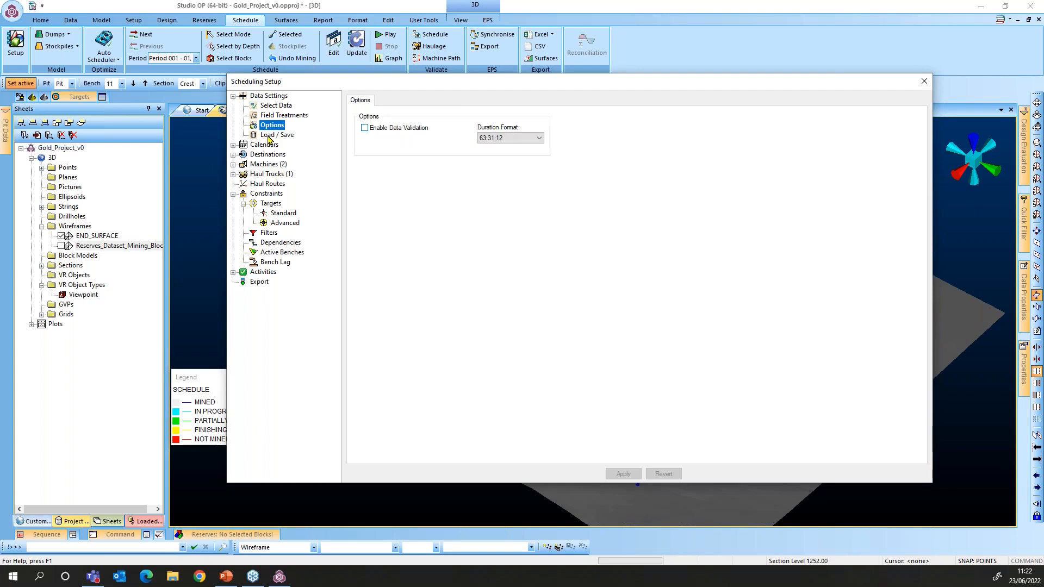
Review the fully ticked Load / Save settings, then show the 100 monthly periods from 01/01/2023
left_click(269, 136)
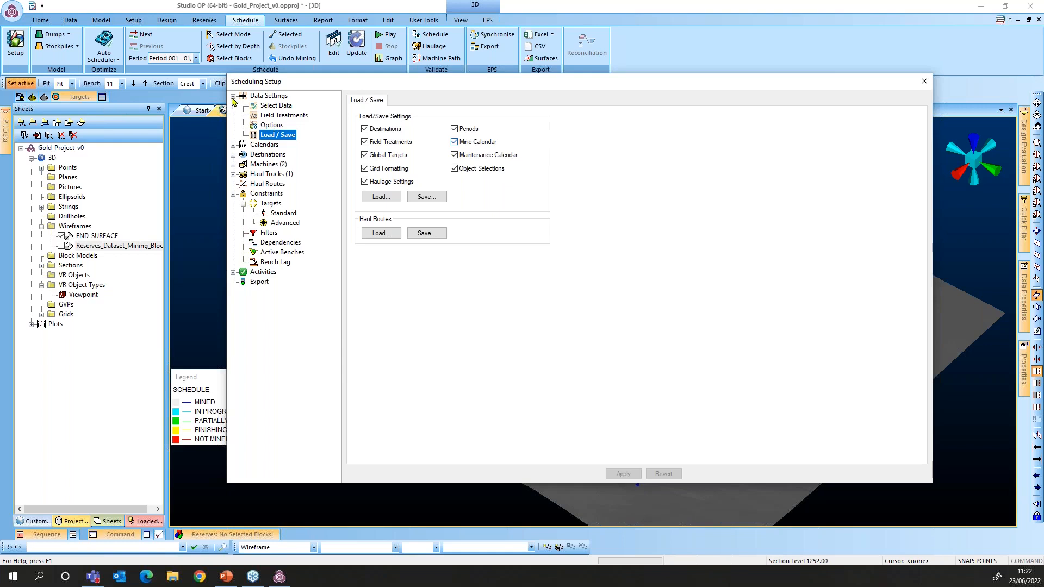
left_click(264, 144)
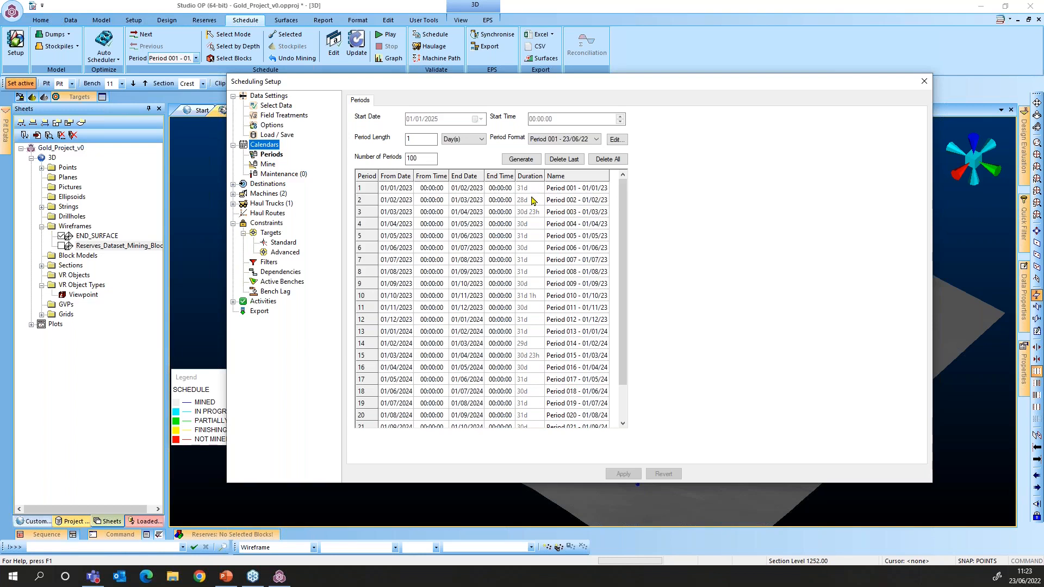
Show the Mine Calendar's non-working days: 25/12/2023 and 25/12/2024, one day each
left_click_drag(626, 207, 626, 252)
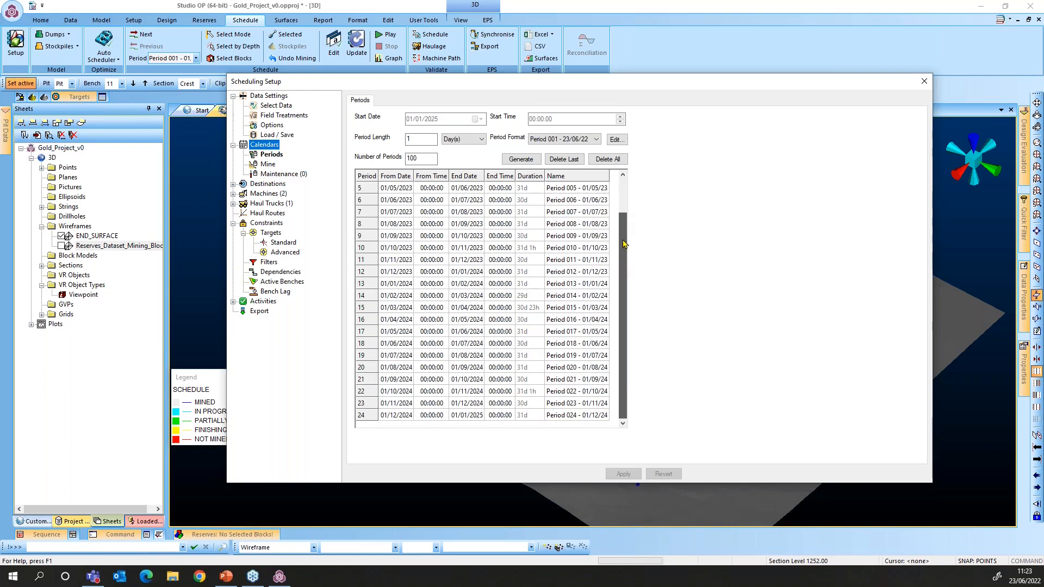
left_click_drag(612, 235, 600, 220)
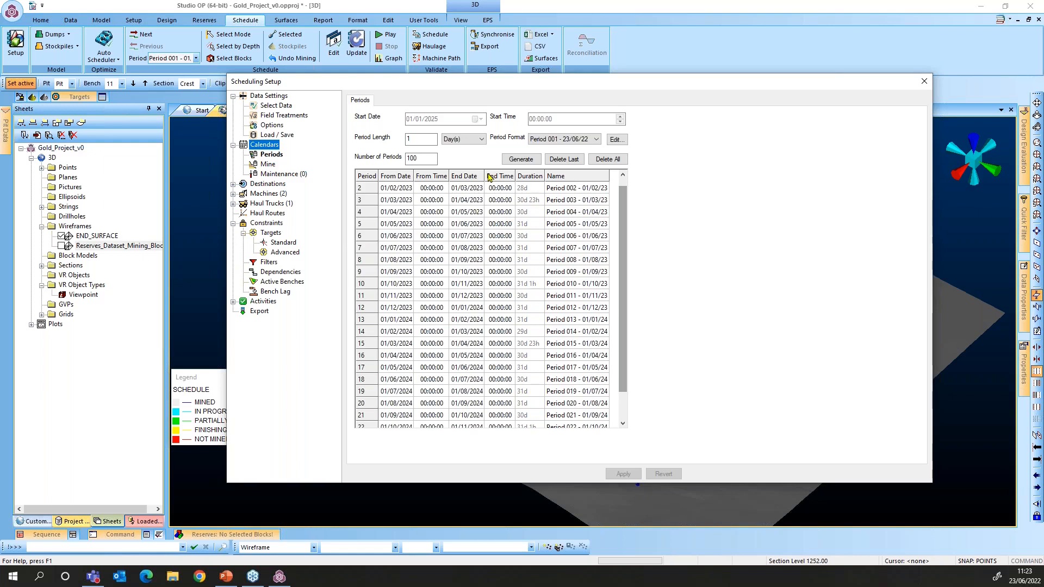
left_click(268, 164)
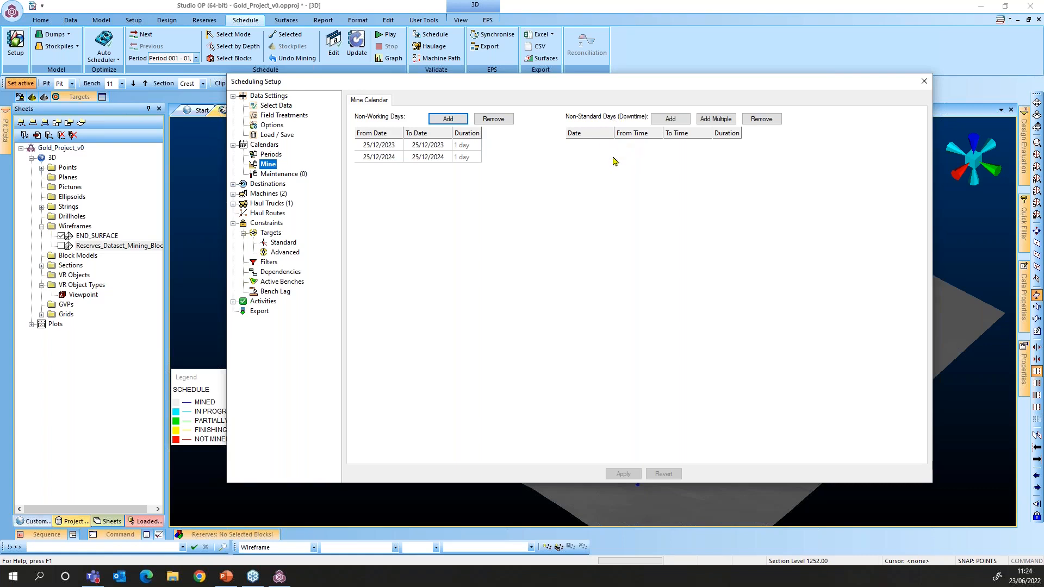
left_click(283, 174)
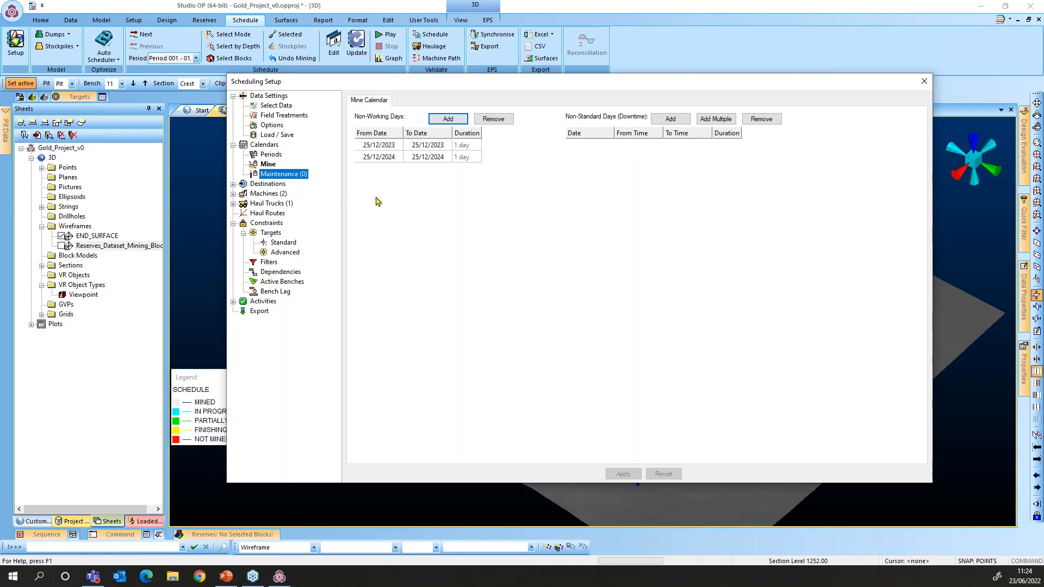
Add a trial maintenance calendar, then delete it so no maintenance calendars remain
right_click(269, 176)
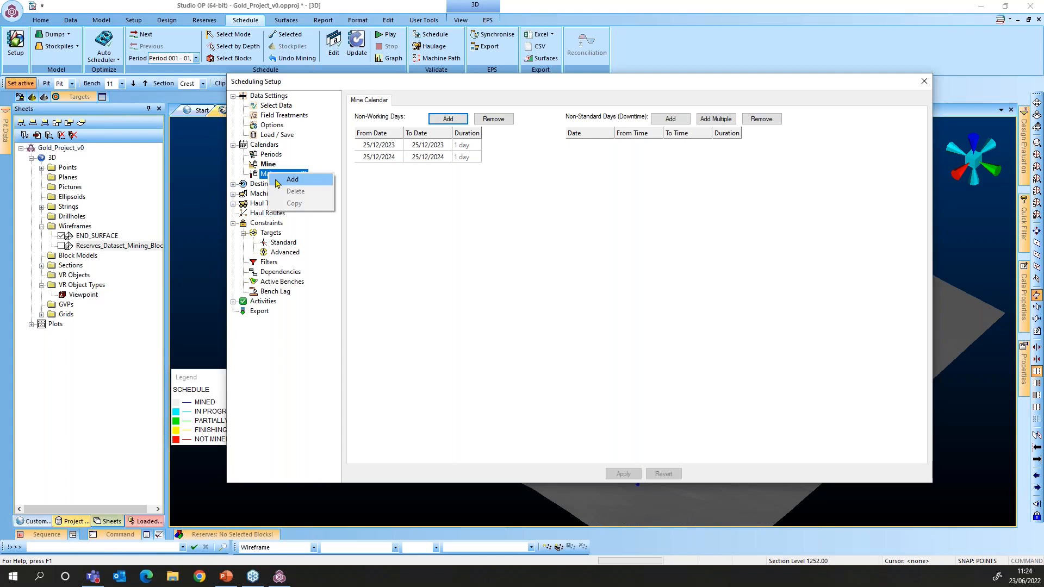
left_click(278, 181)
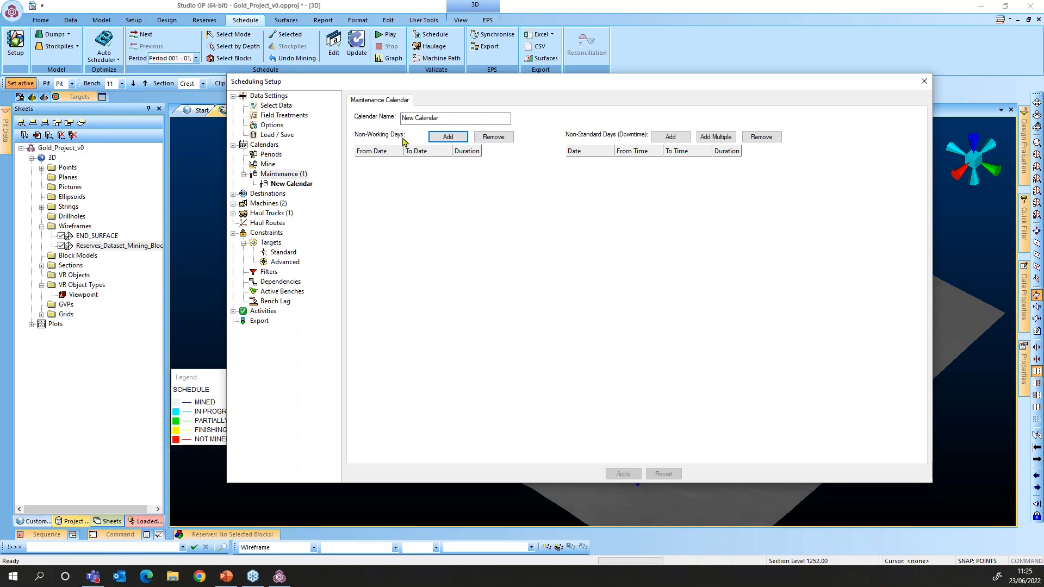
right_click(288, 185)
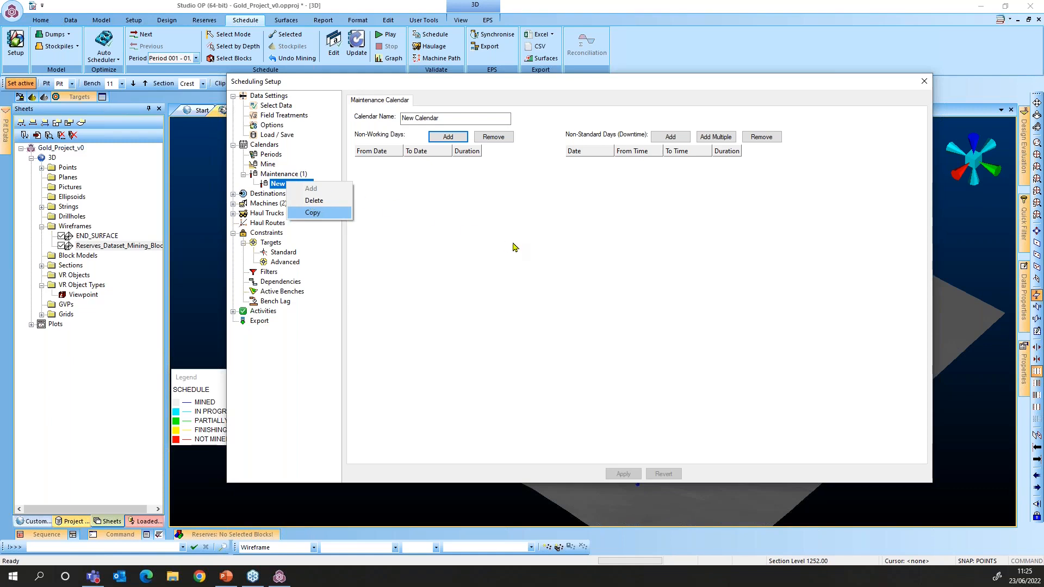
left_click(313, 201)
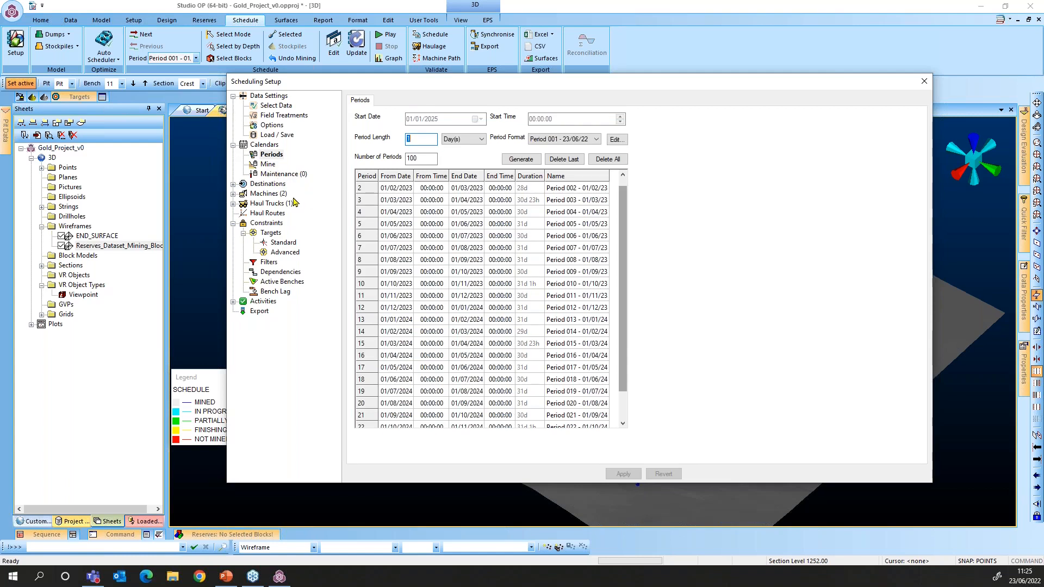
Expand Destinations to show PLANT: 2,000,000 tonnes per period, accepting ORE only
left_click(264, 144)
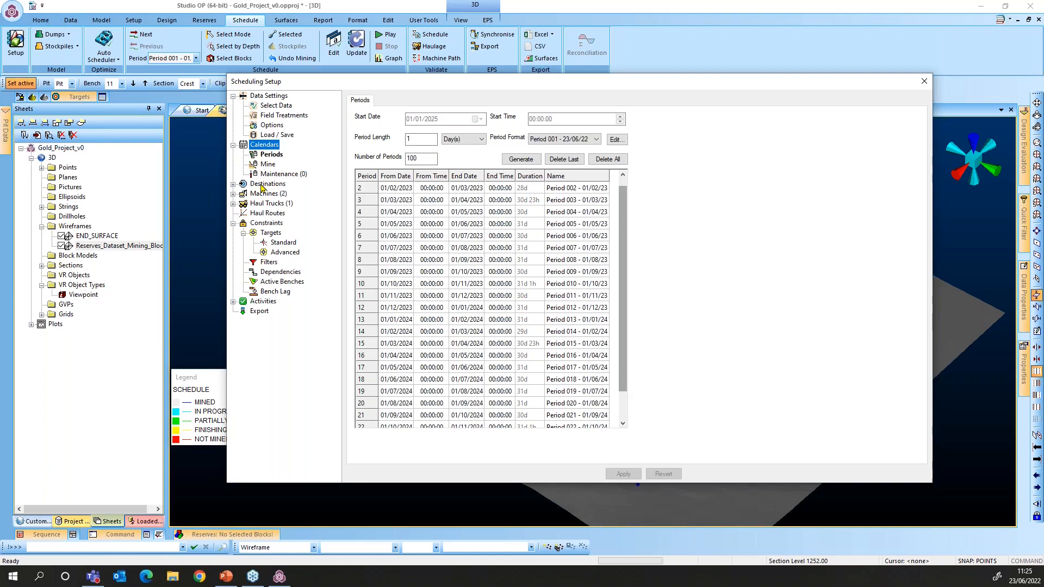
double_click(263, 185)
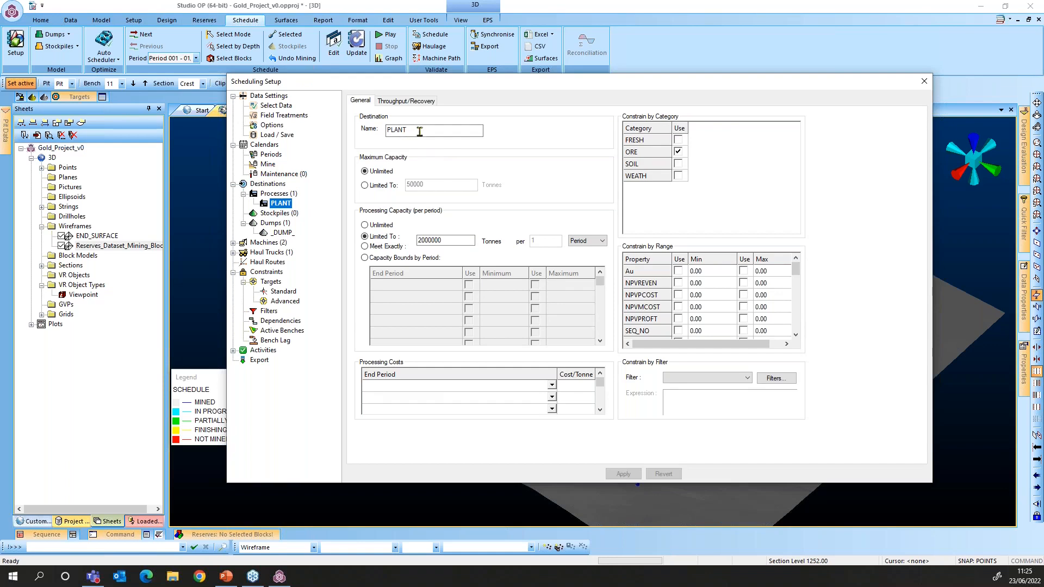
left_click(421, 131)
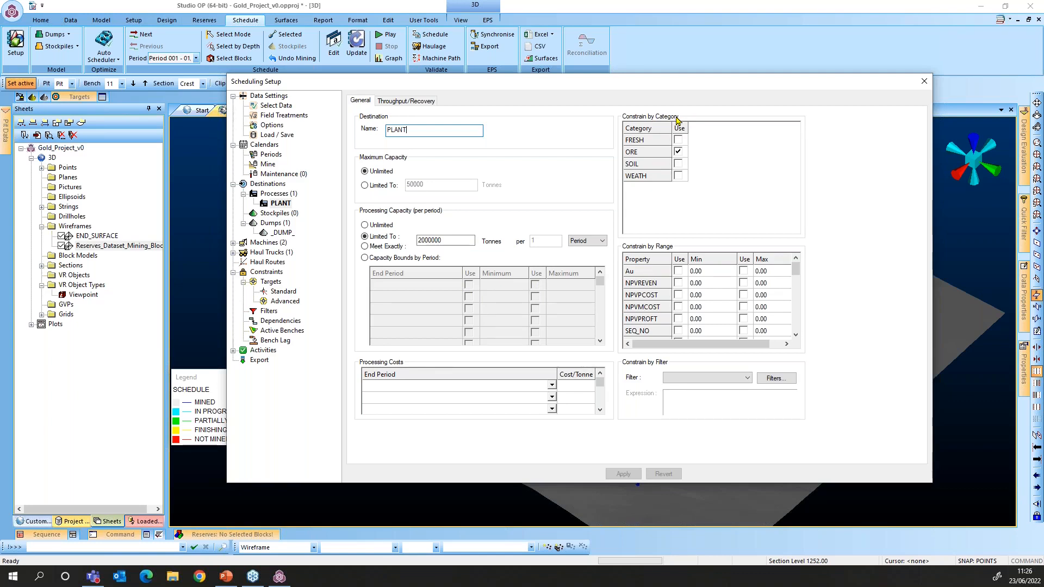
left_click(678, 152)
Check PLANT's Throughput/Recovery tab, leaving both off with the rate greyed at 1 per period
left_click(393, 102)
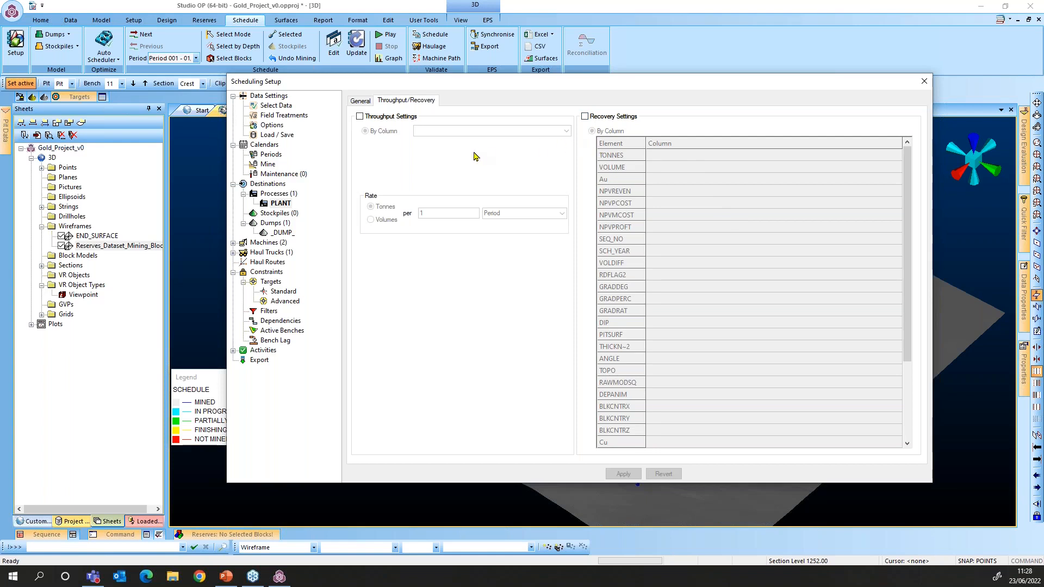
View _DUMP_'s Model tab: dump modelling disabled, maximum speed 45 km/h, road tolerance 100 m
left_click(359, 101)
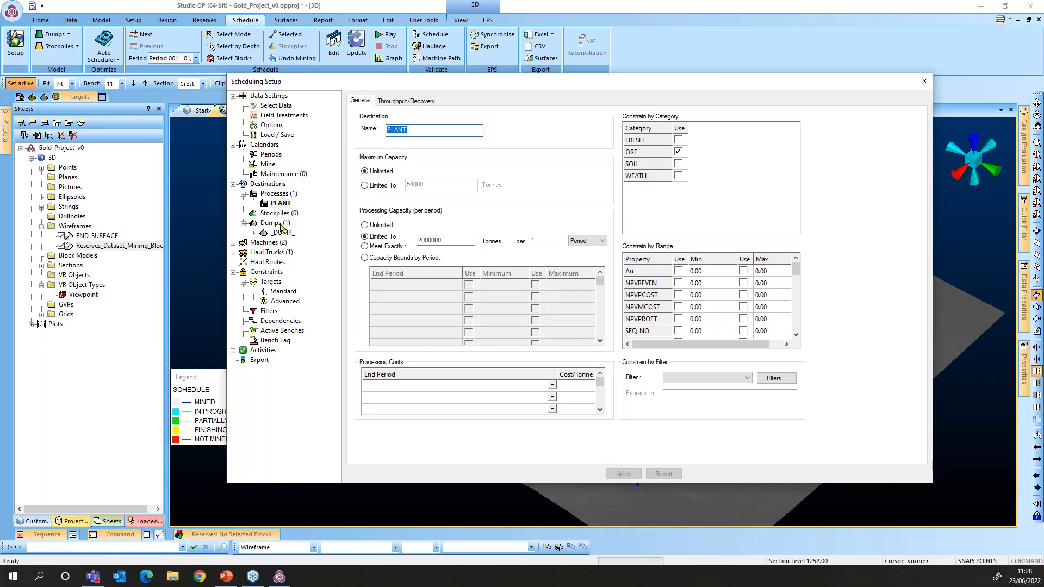
left_click(282, 223)
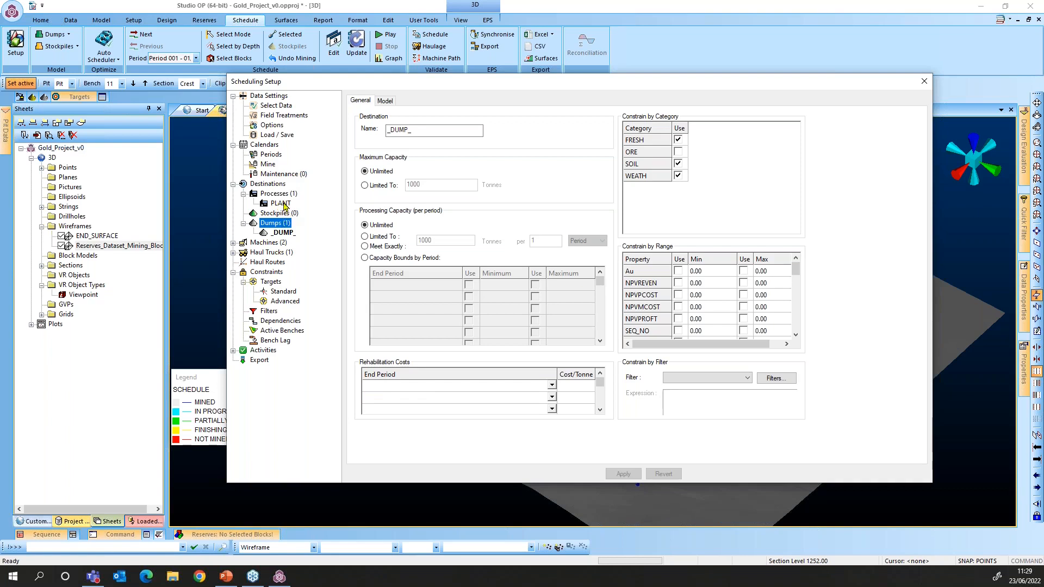
left_click(385, 101)
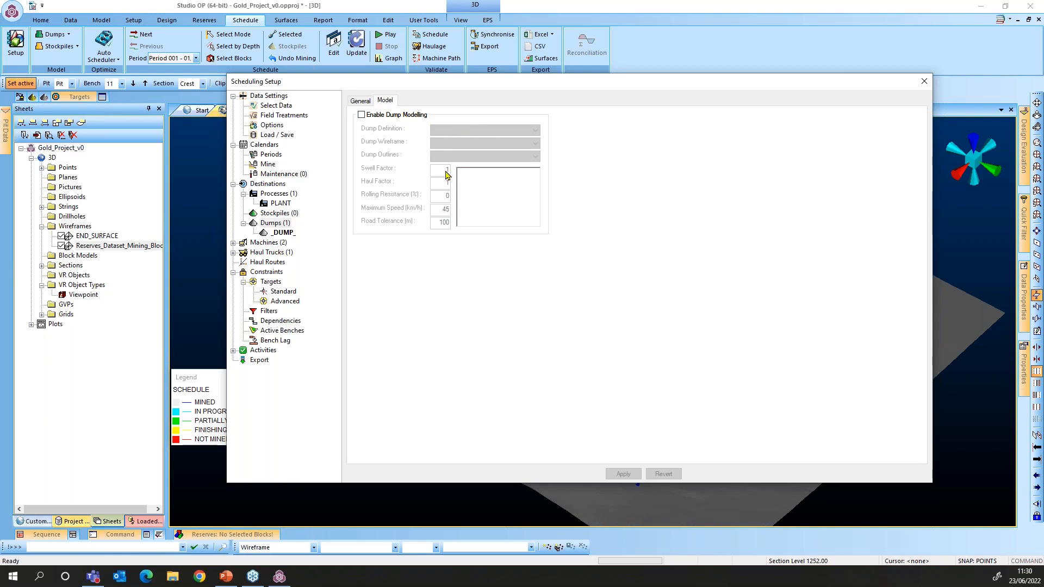
Return to the General tab for _DUMP_, showing unlimited capacity and FRESH, SOIL and WEATH categories
left_click(361, 101)
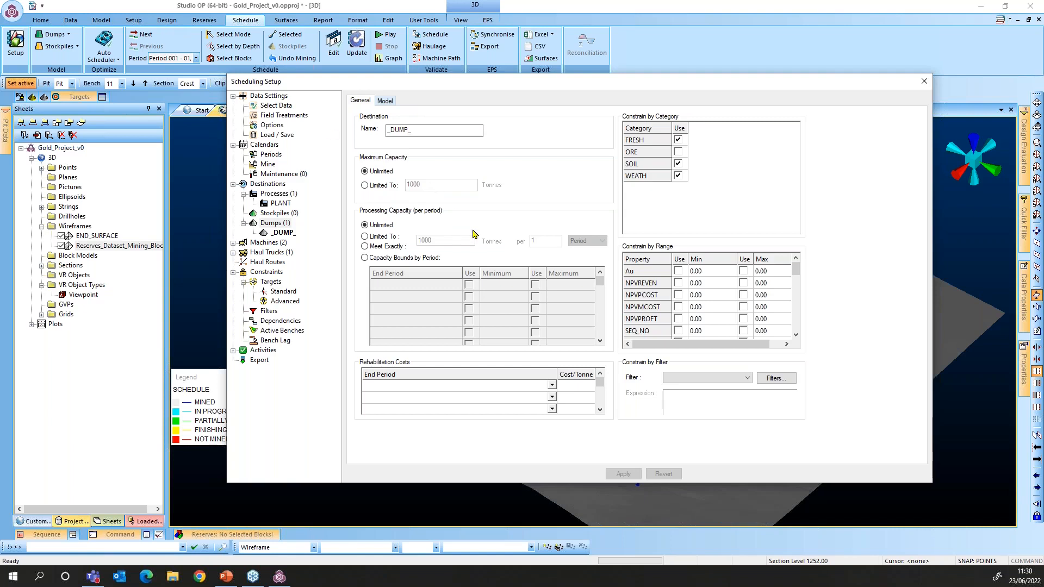
left_click(233, 243)
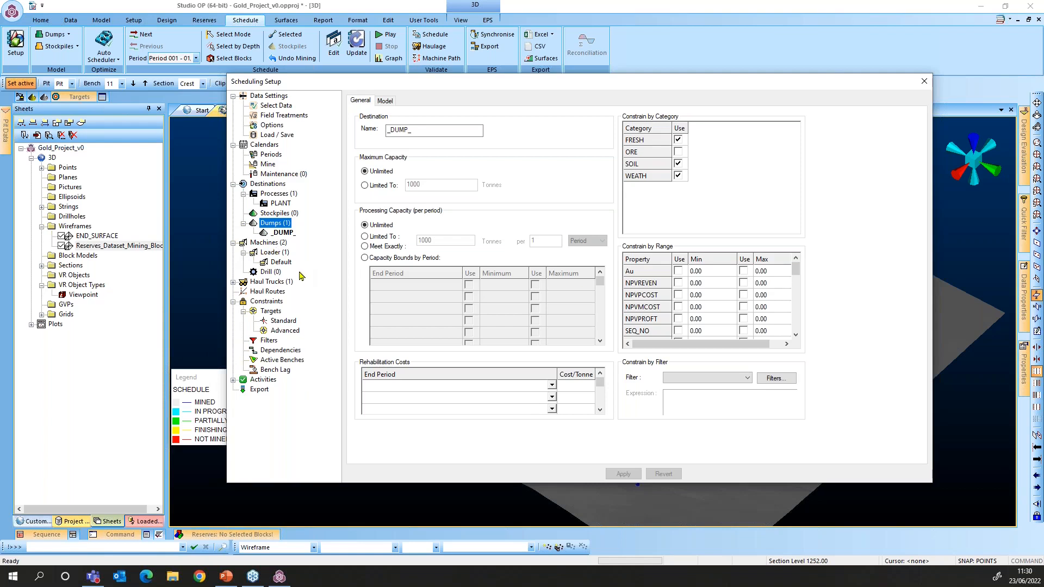
left_click(279, 262)
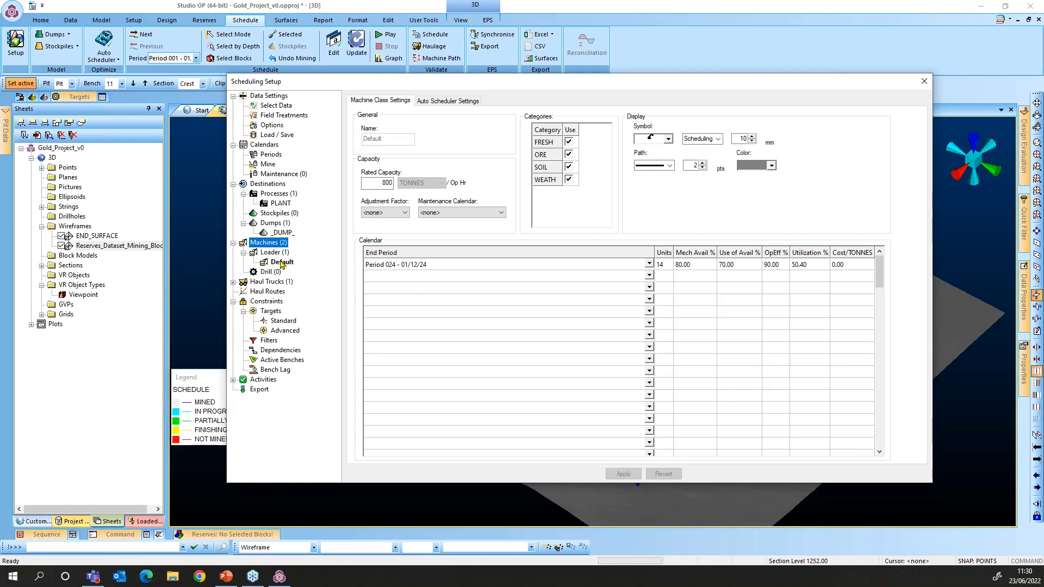
left_click(280, 254)
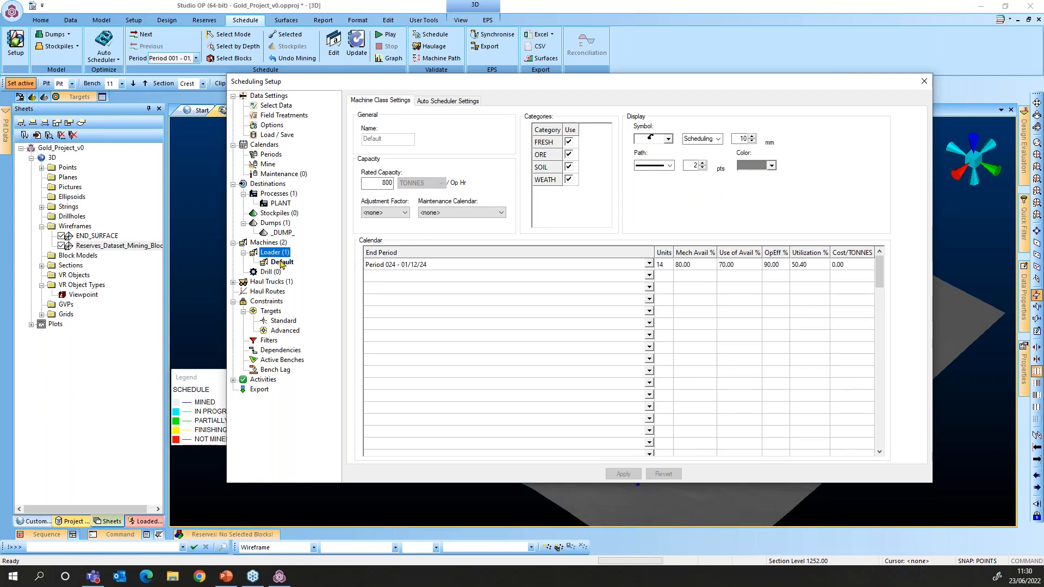
right_click(268, 254)
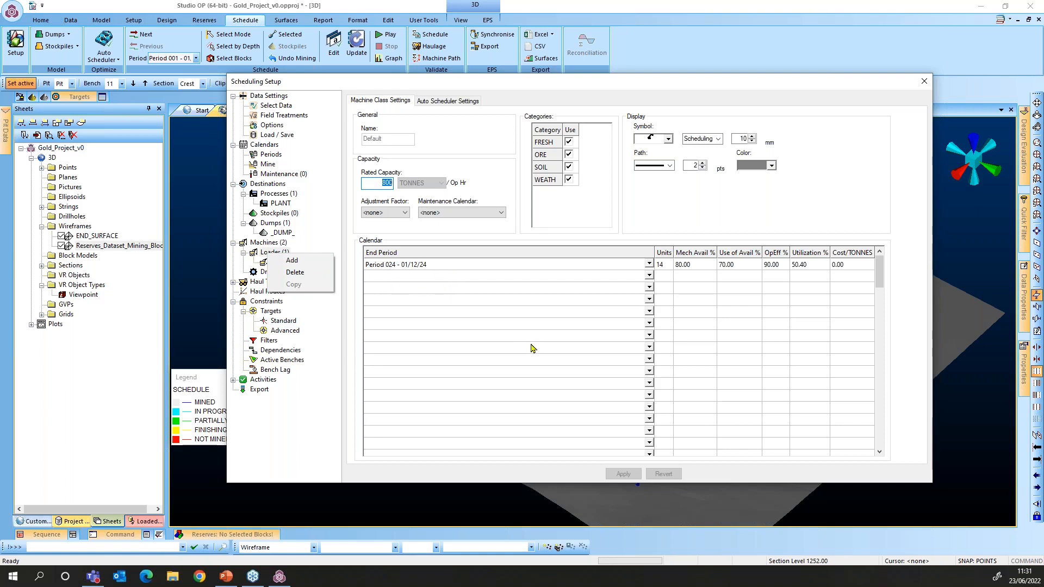
left_click(513, 333)
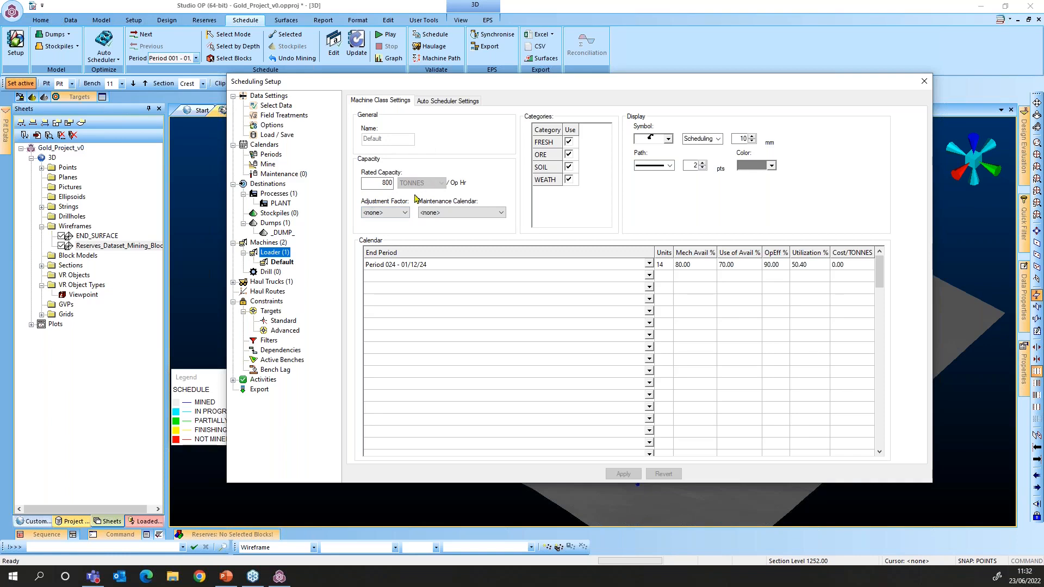
left_click(476, 218)
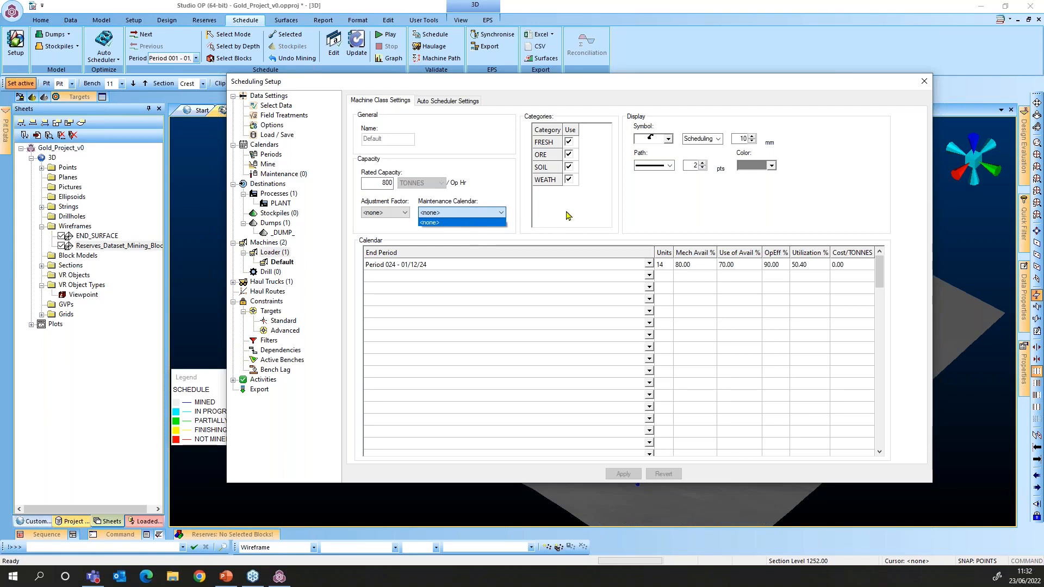
left_click(521, 226)
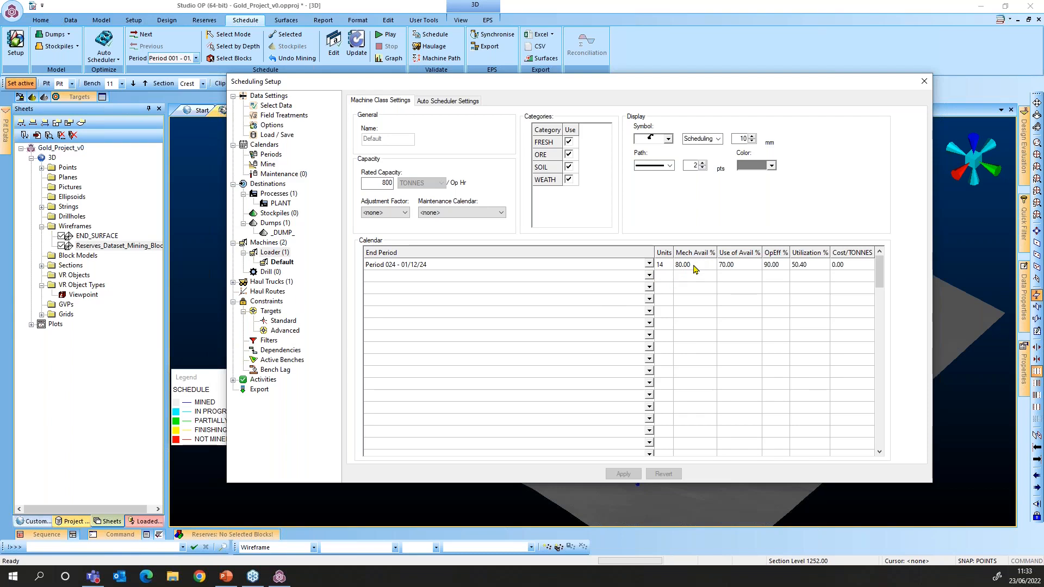
Start editing the Default loader's calendar Units value of 14, then switch to the Drill group
left_click(665, 265)
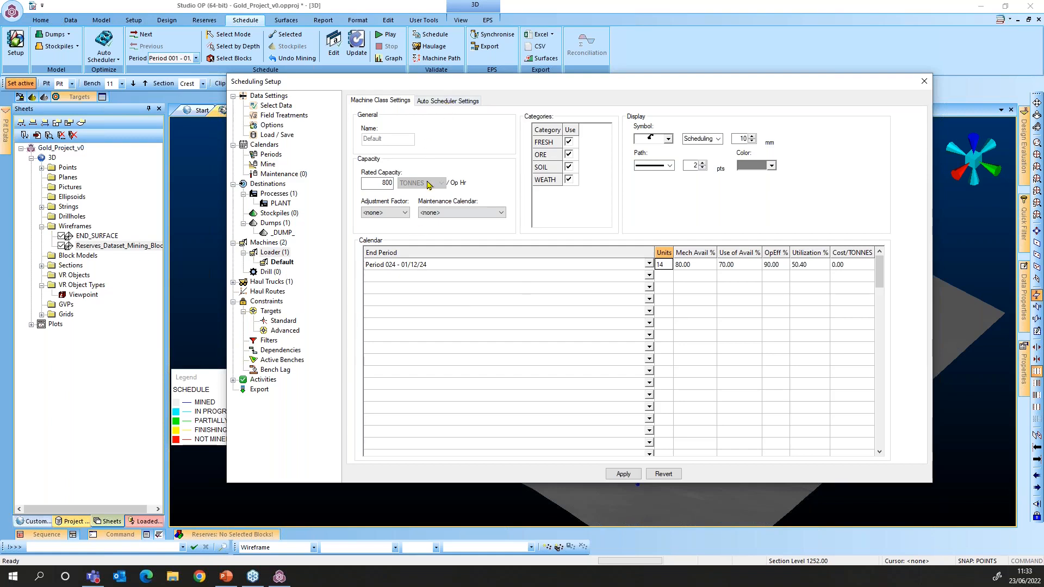
left_click(268, 273)
Discard the pending loader edits and show Truck1's haul truck settings (30 tonnes per load)
left_click(271, 286)
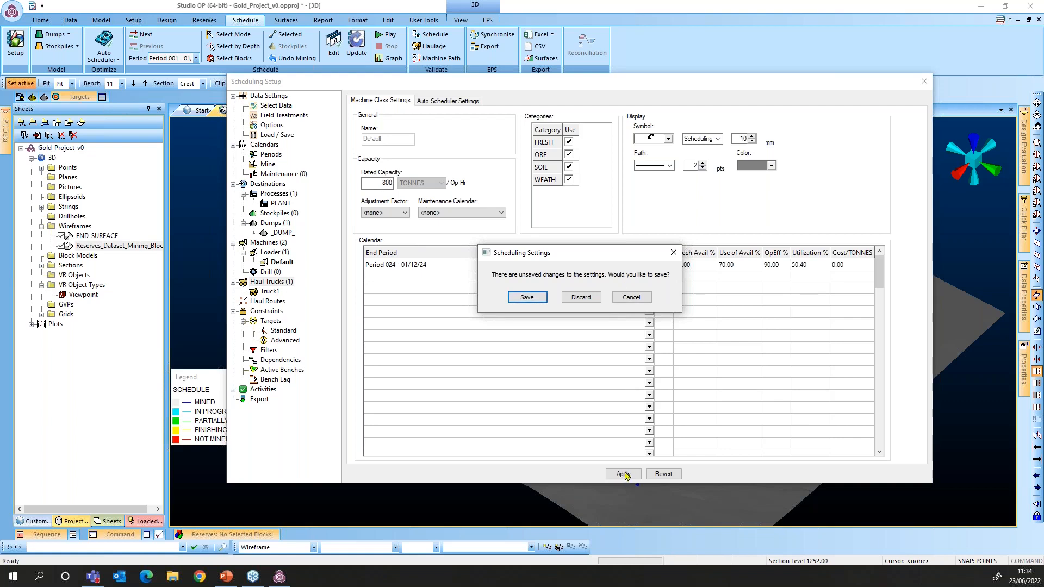
left_click(582, 298)
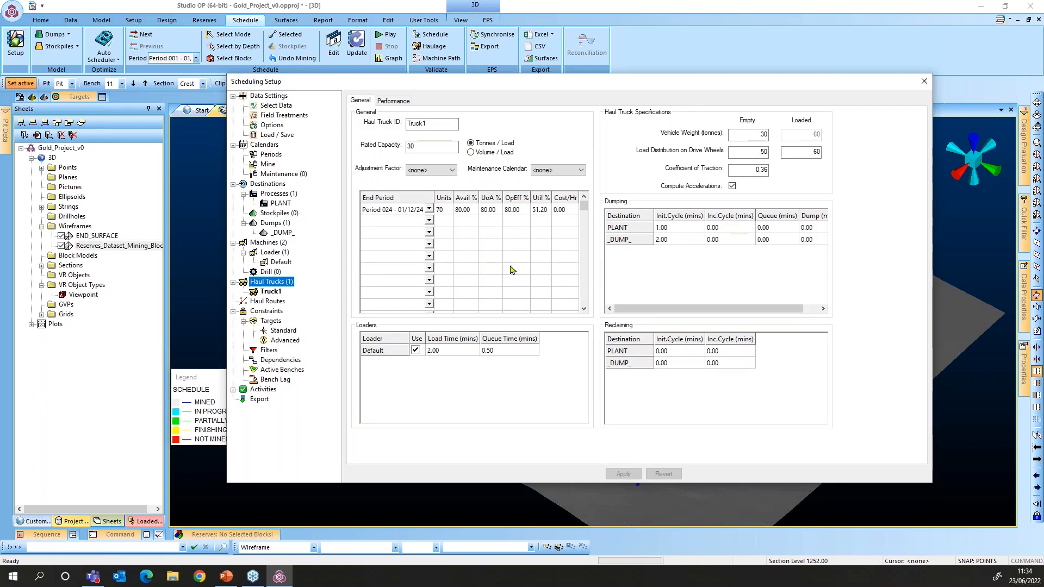
double_click(434, 120)
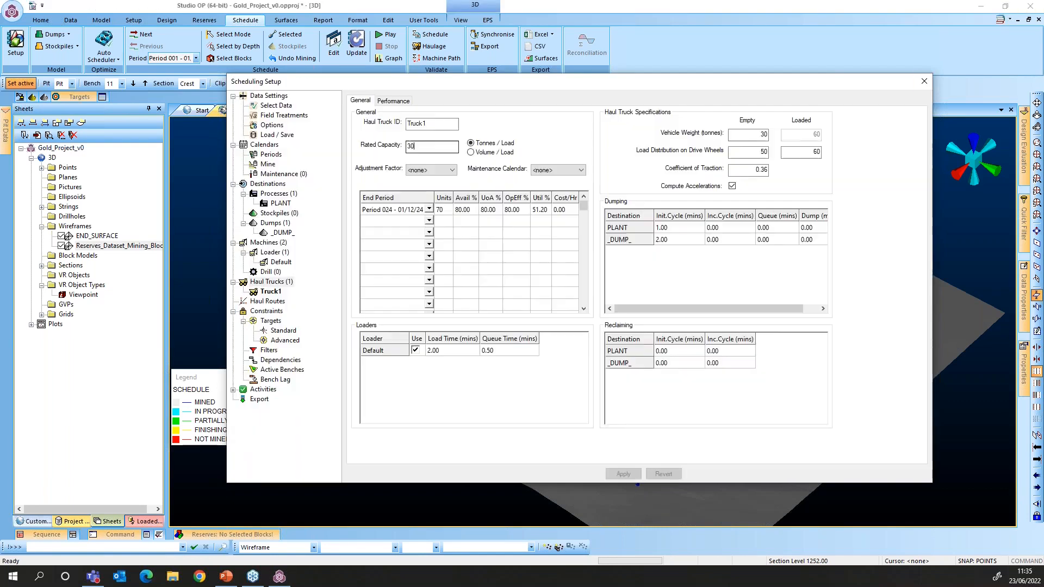
Set Truck1's dumping initial cycle times to 1.00 min for PLANT and 2.00 min for _DUMP_
left_click(416, 145)
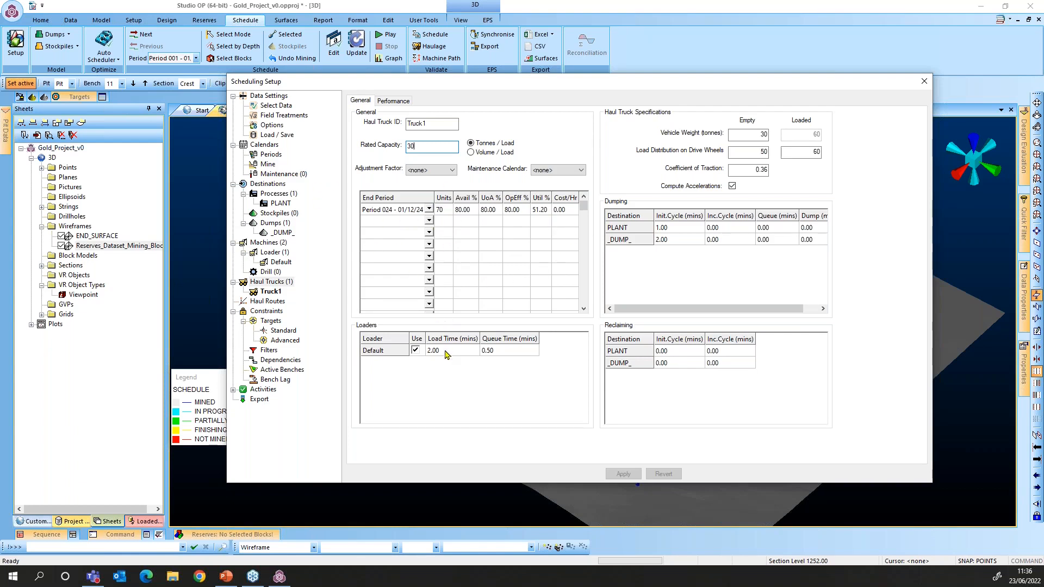
left_click(377, 351)
left_click(755, 137)
left_click(749, 153)
left_click(678, 229)
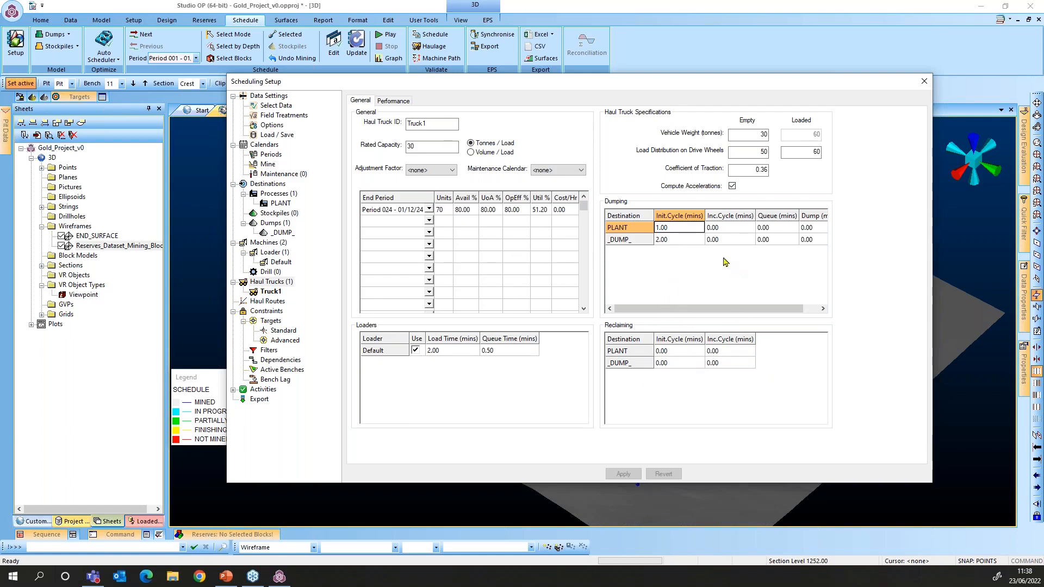
left_click(676, 242)
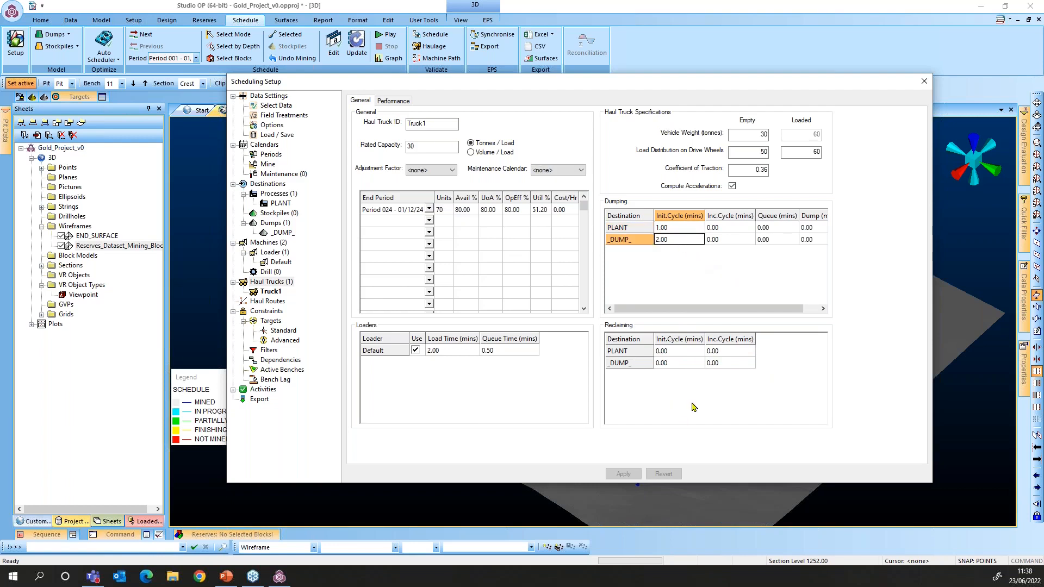
left_click(394, 101)
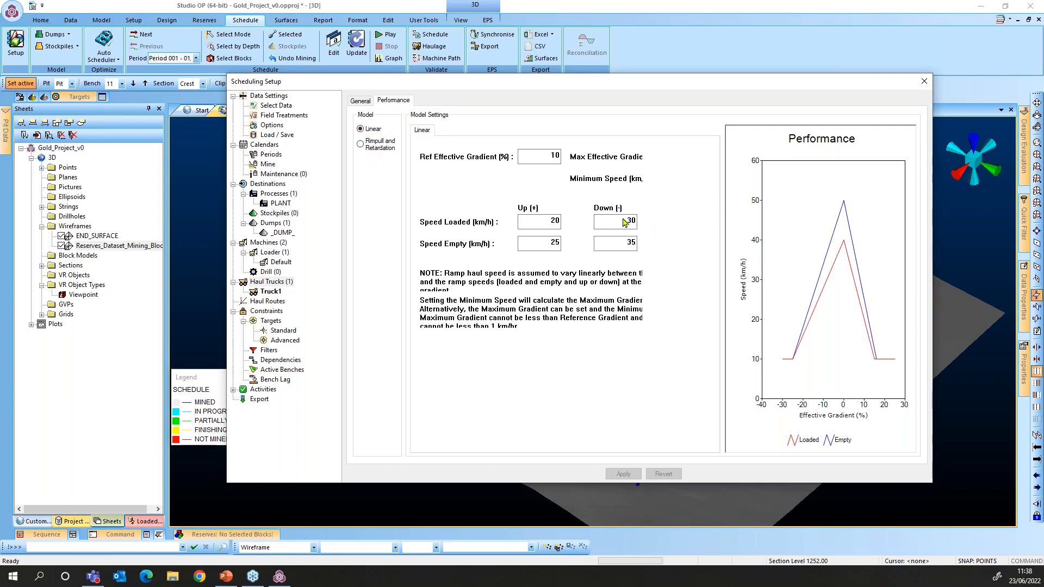
left_click(363, 103)
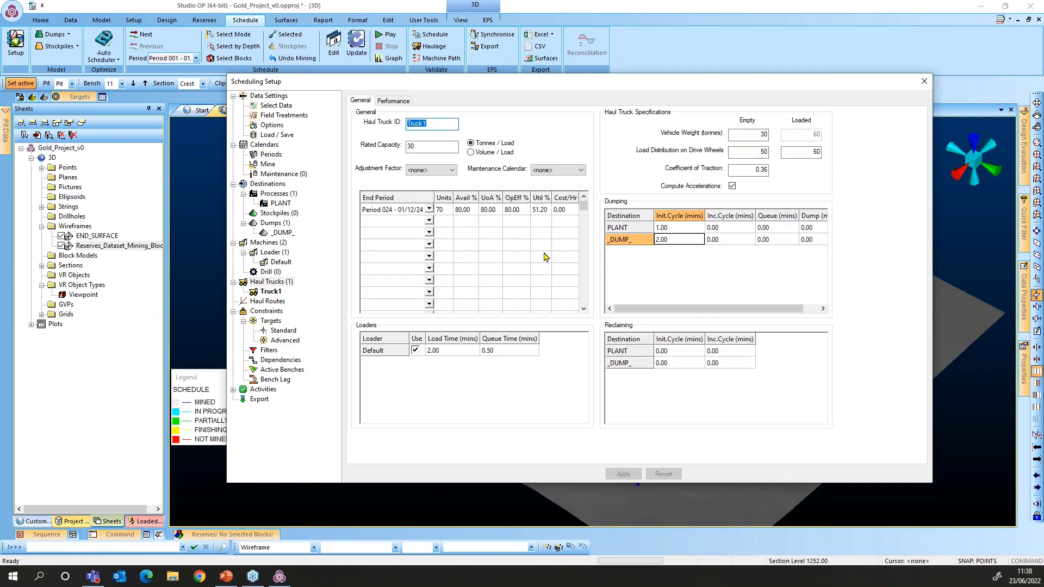
Browse the haul route exits, intersections and destinations, ending on the road list (BE_1 to BE_2, 45 kph)
left_click(267, 303)
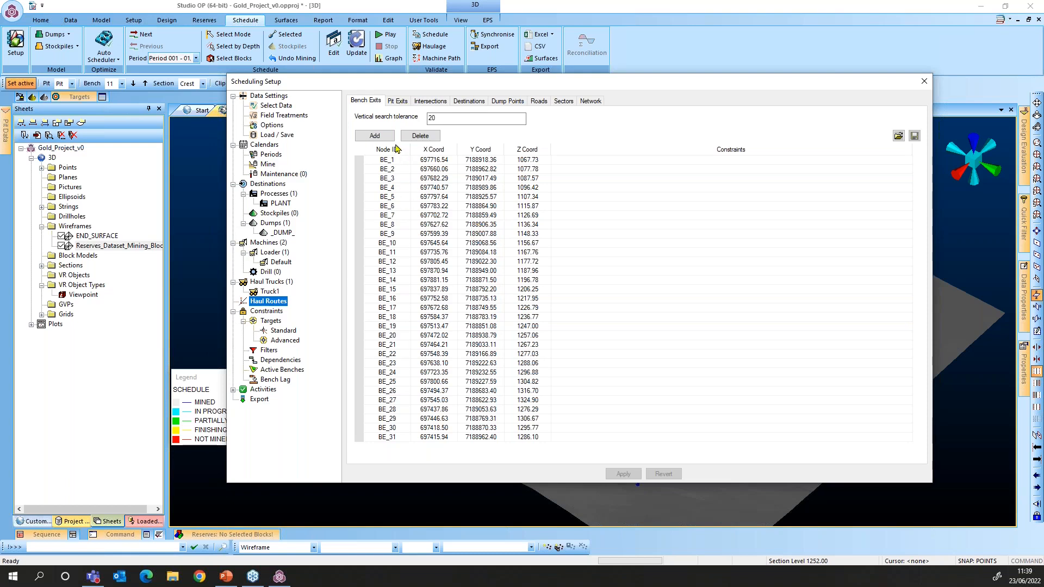
left_click(392, 102)
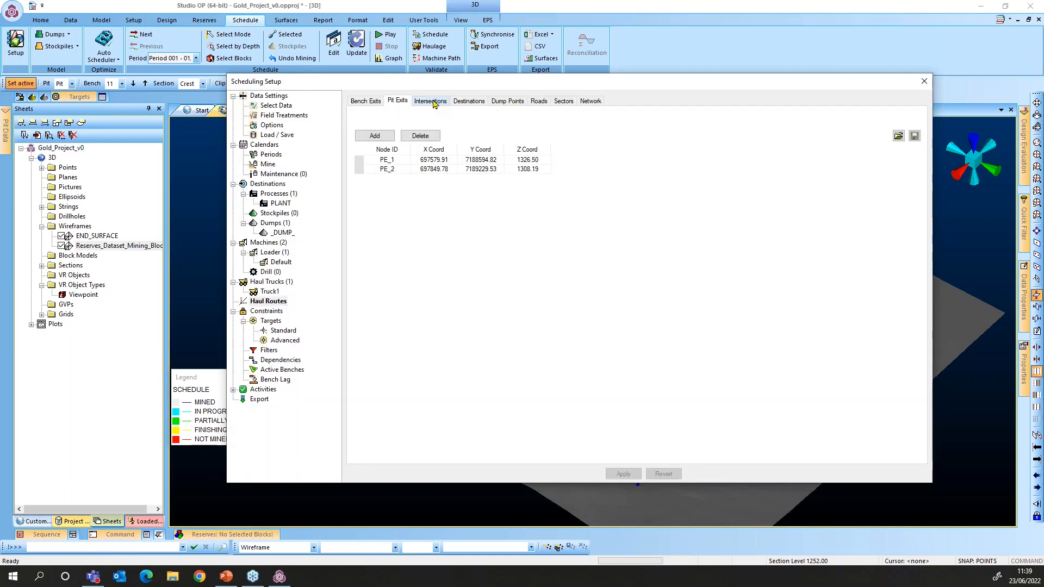
left_click(430, 102)
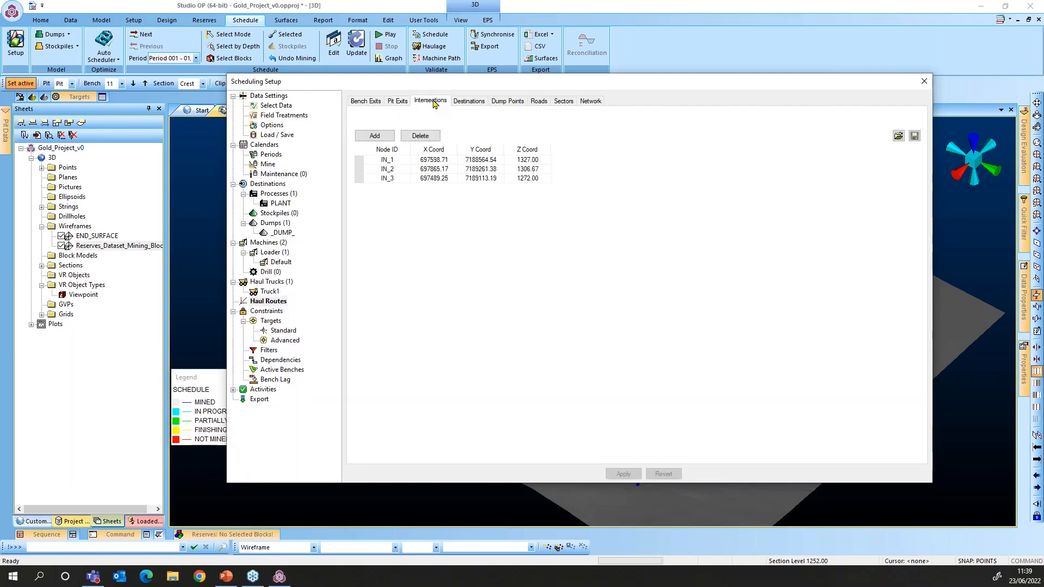
left_click(467, 102)
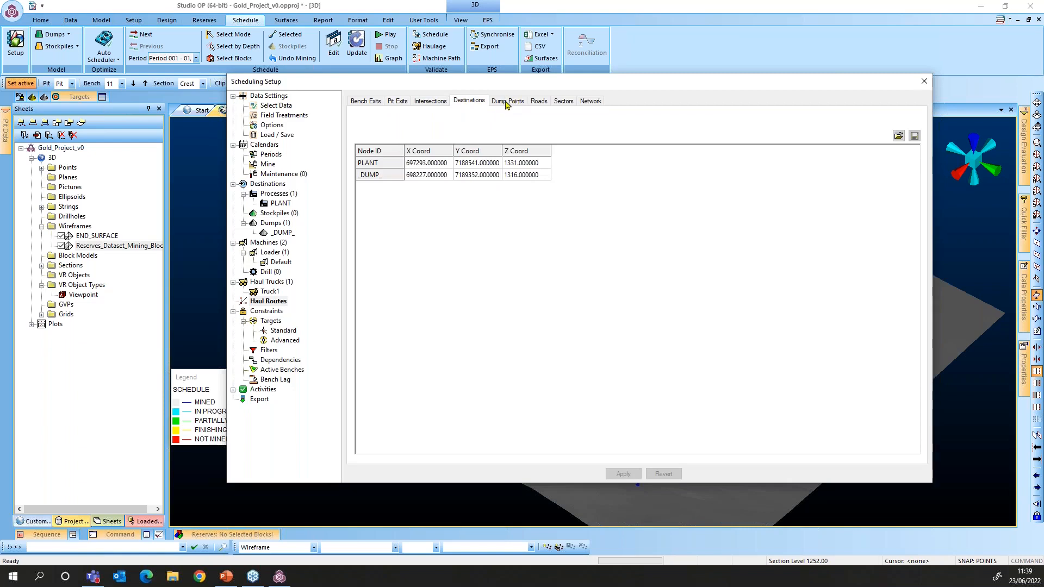
left_click(537, 101)
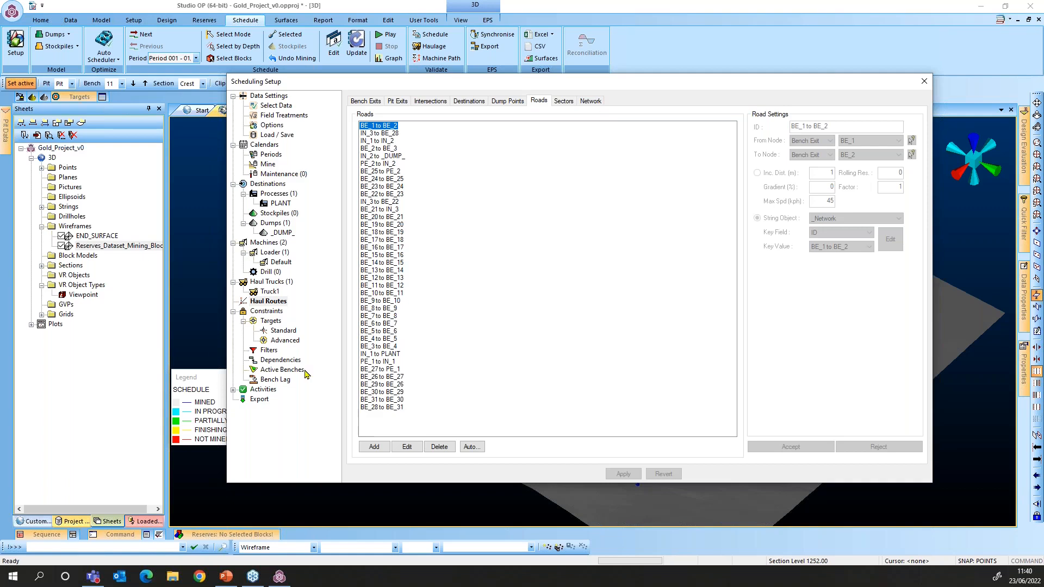
Show the Standard Grade/Quality Targets: Au grade 2–3 and ORE tonnes minimum 1,200,000 per period
left_click(262, 312)
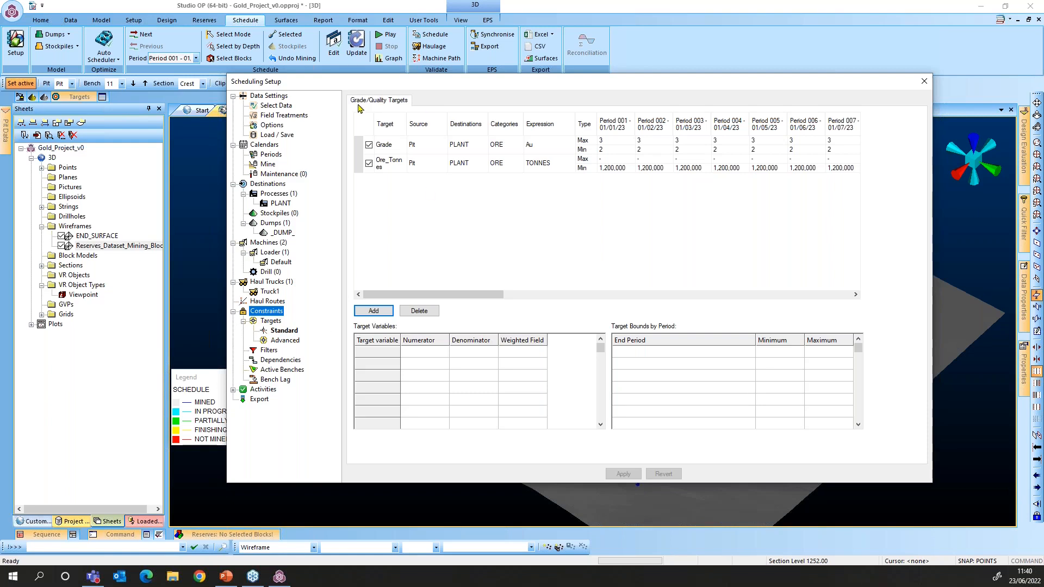
Widen the Target column to fit Ore_Tonnes, select its PLANT destination, then go to Advanced targets
left_click(405, 130)
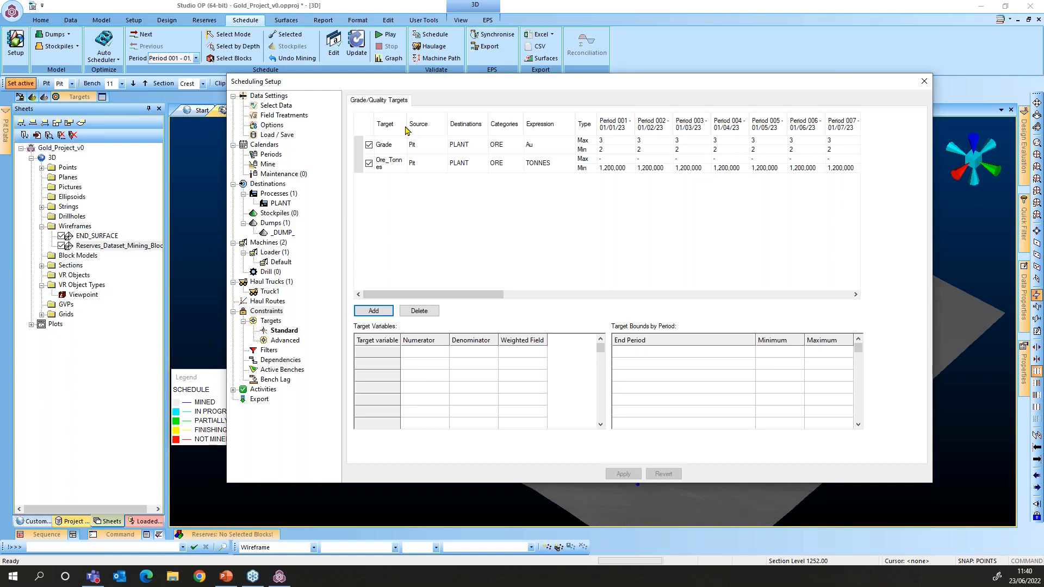
left_click_drag(406, 130, 419, 131)
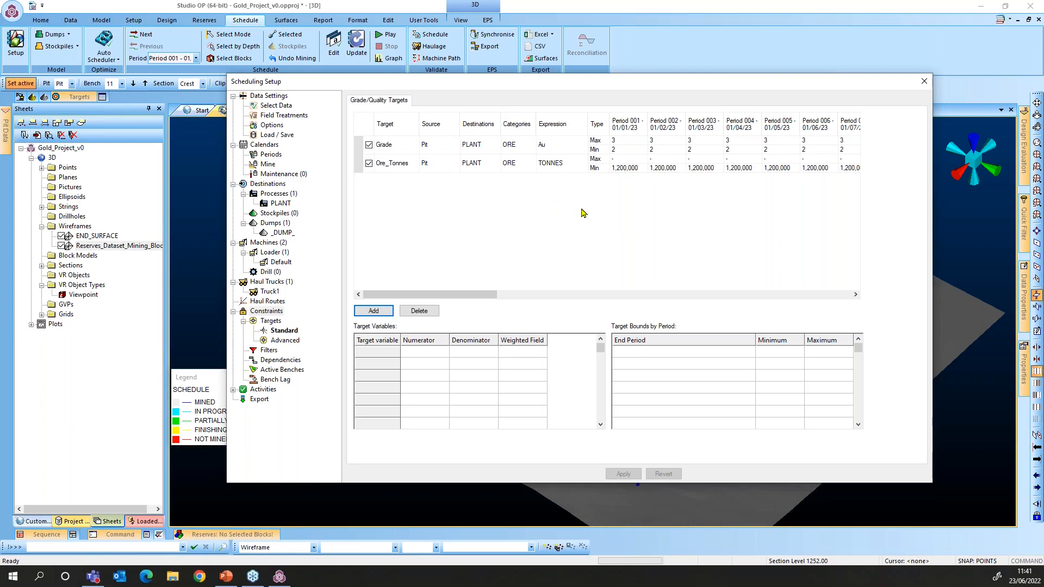
left_click(489, 167)
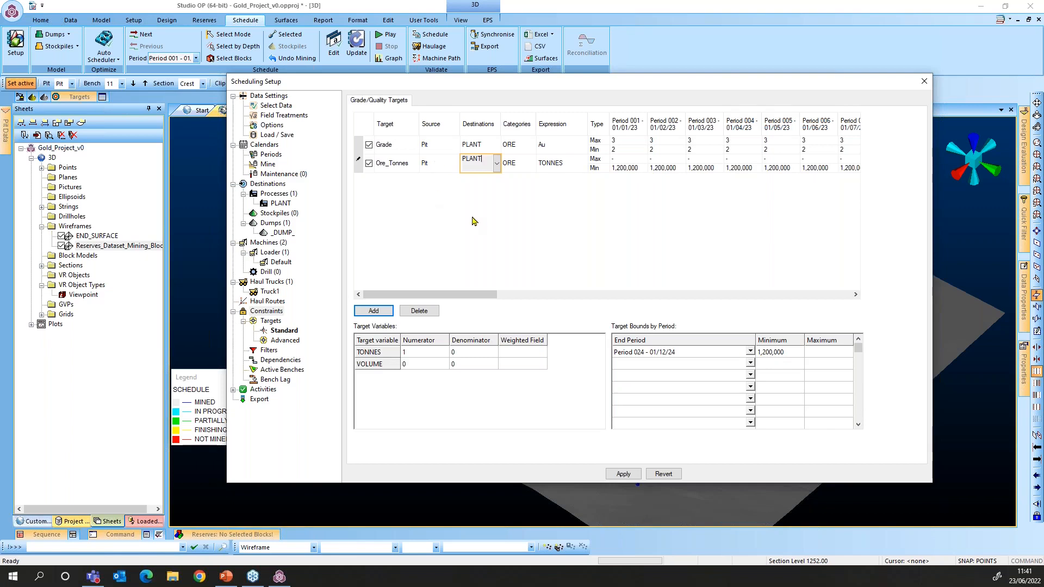
left_click(285, 341)
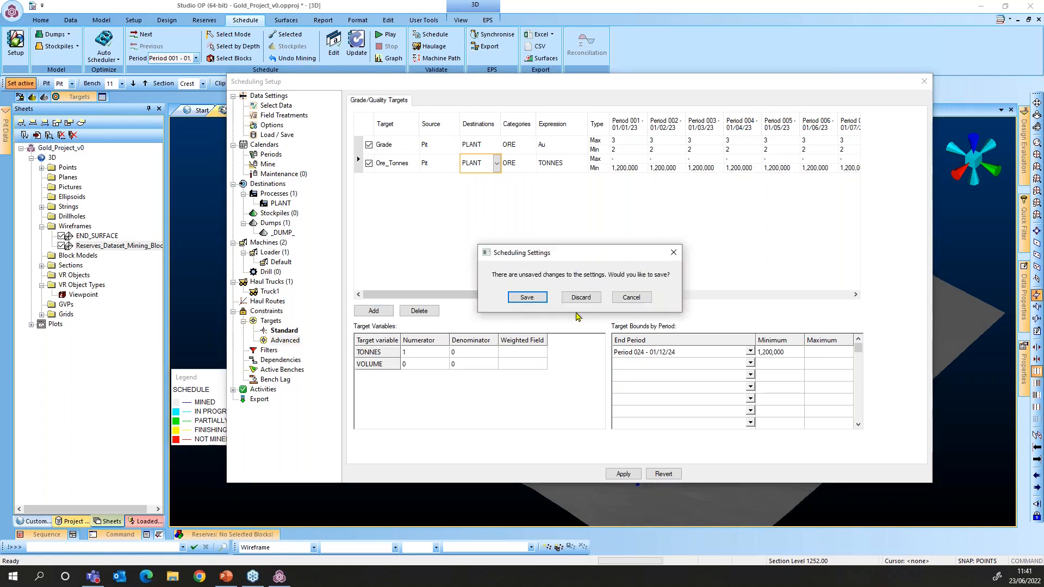
Discard changes and review Waste_Min's objective function, leaving it as Bounds, before moving to Dependencies
left_click(580, 297)
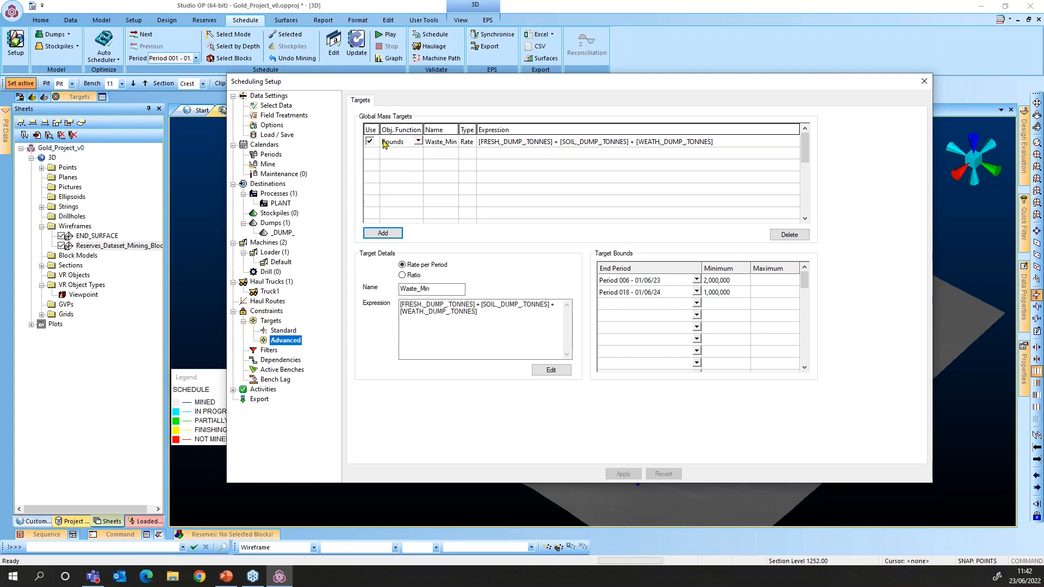
left_click(419, 143)
left_click(419, 143)
left_click(446, 173)
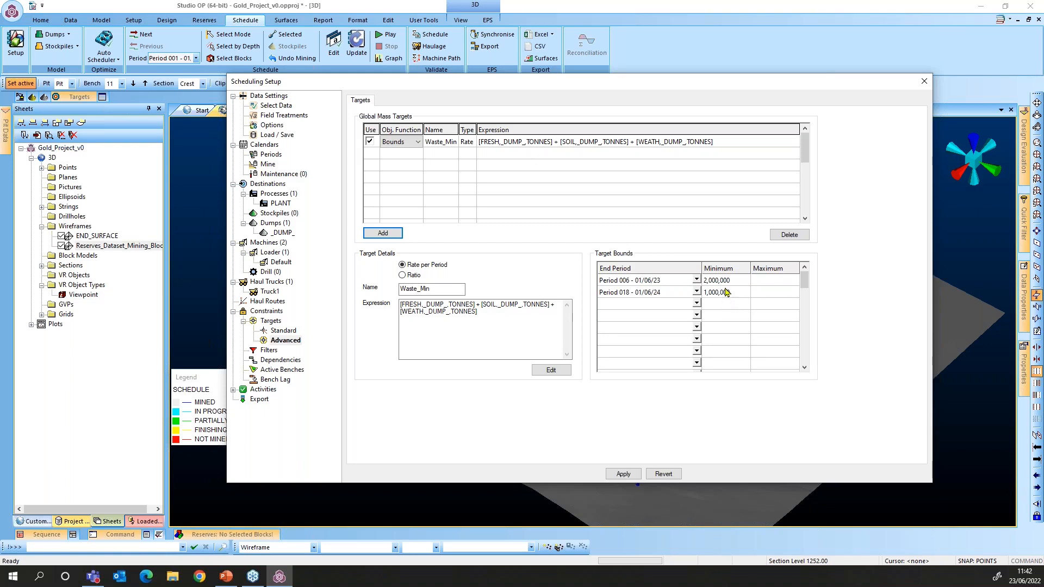
left_click(670, 201)
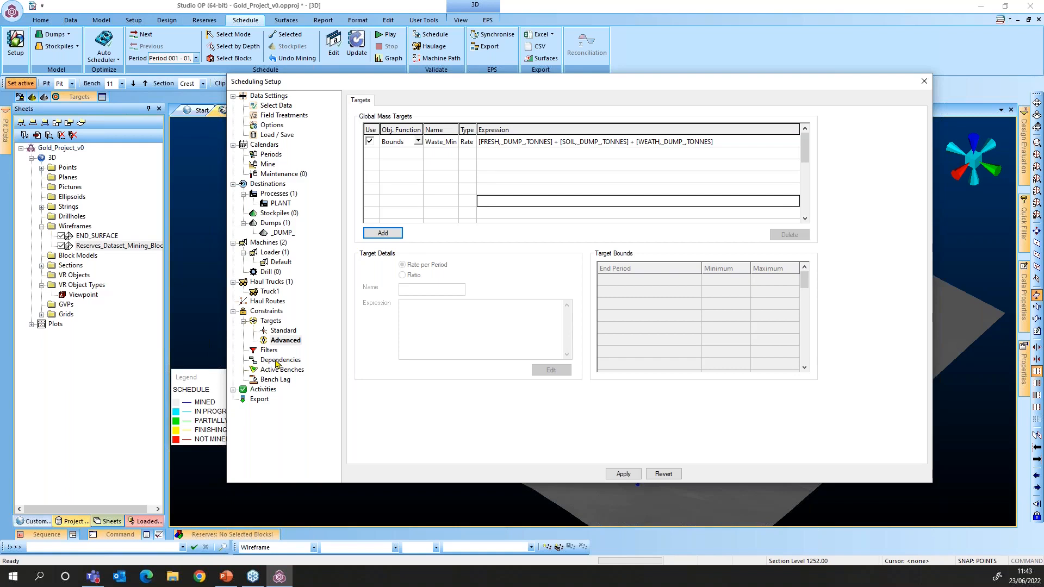
left_click(277, 361)
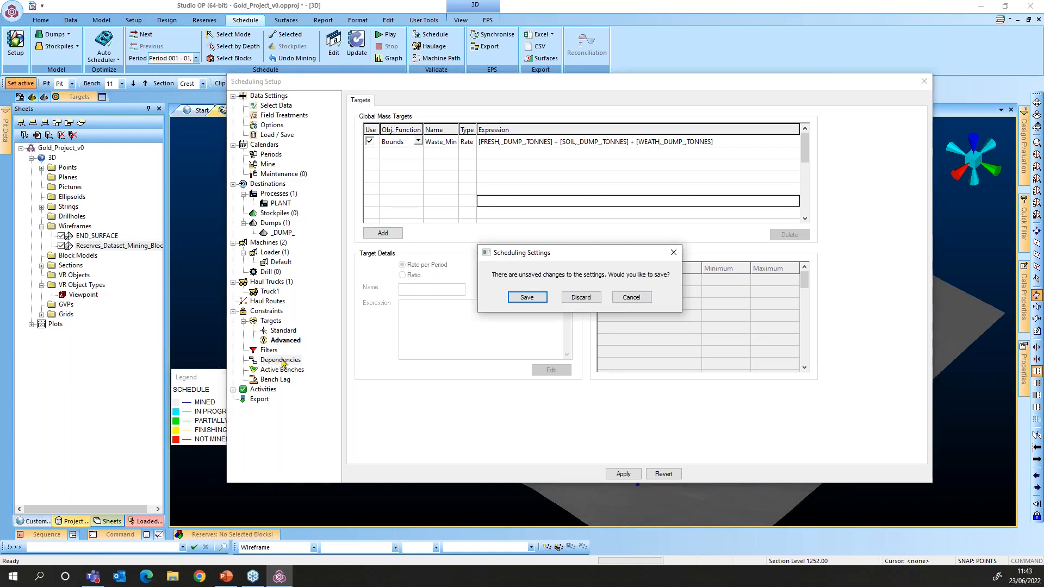
Discard changes, review the dependencies from leader block 103004001, then show Active Benches for phases 1–3
left_click(581, 298)
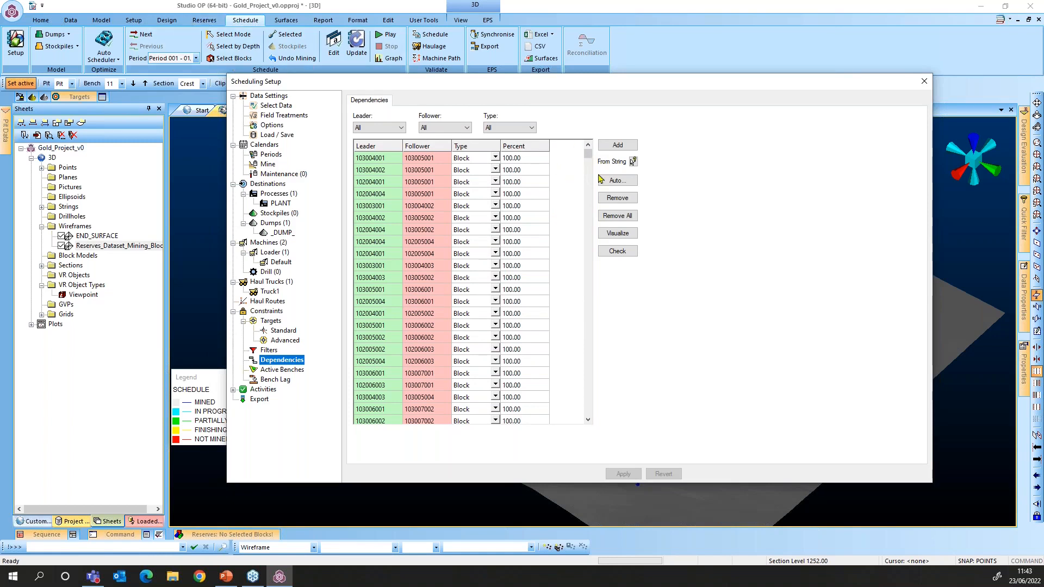
mouse_move(586, 156)
left_mouse_down()
mouse_move(585, 211)
mouse_move(588, 153)
left_mouse_up()
left_click(375, 160)
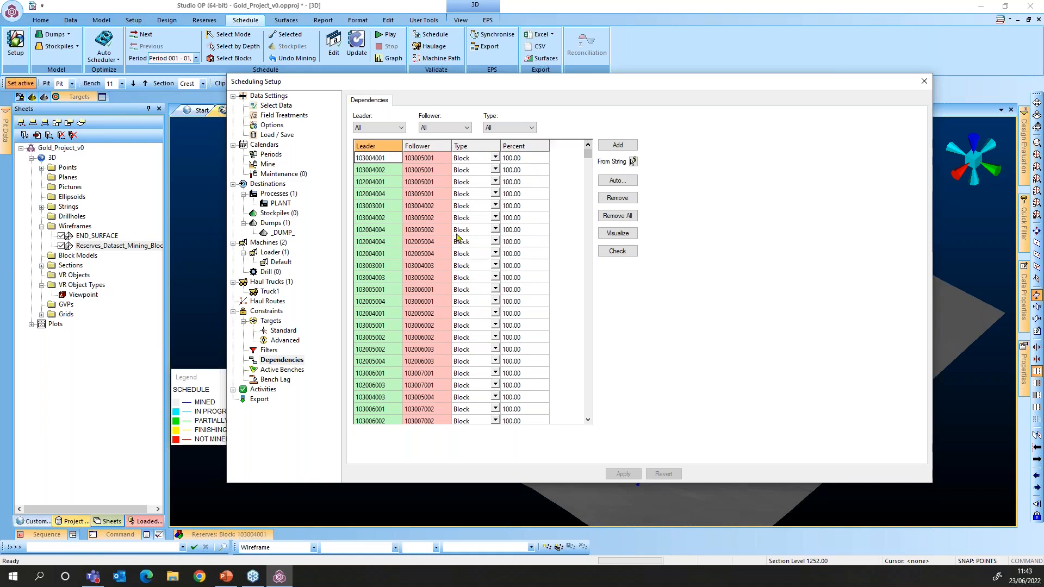
left_click(280, 371)
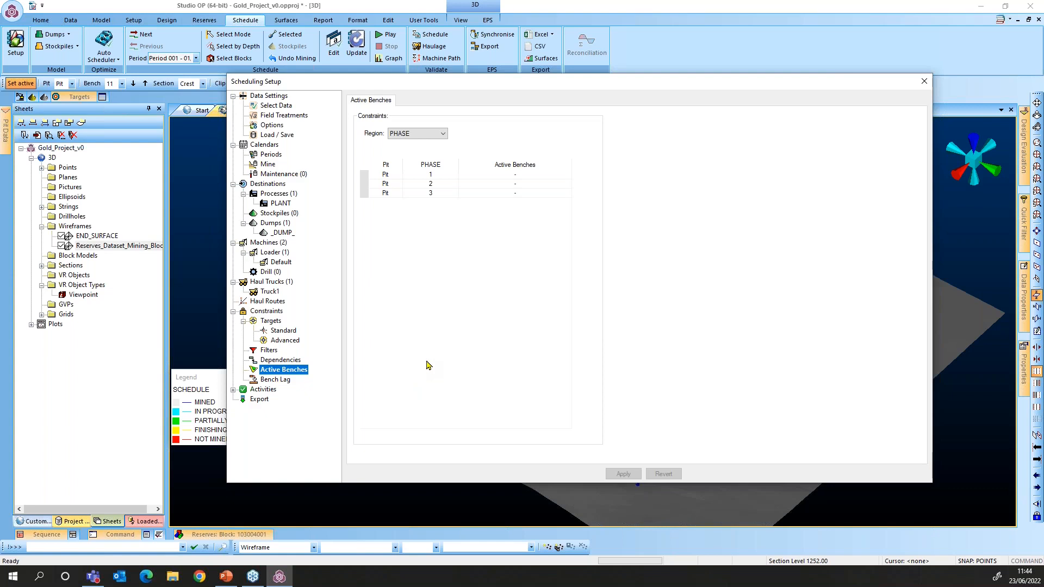
Move to the Bench Lag constraints, showing an empty lag criteria table for the PHASE region
key("Down")
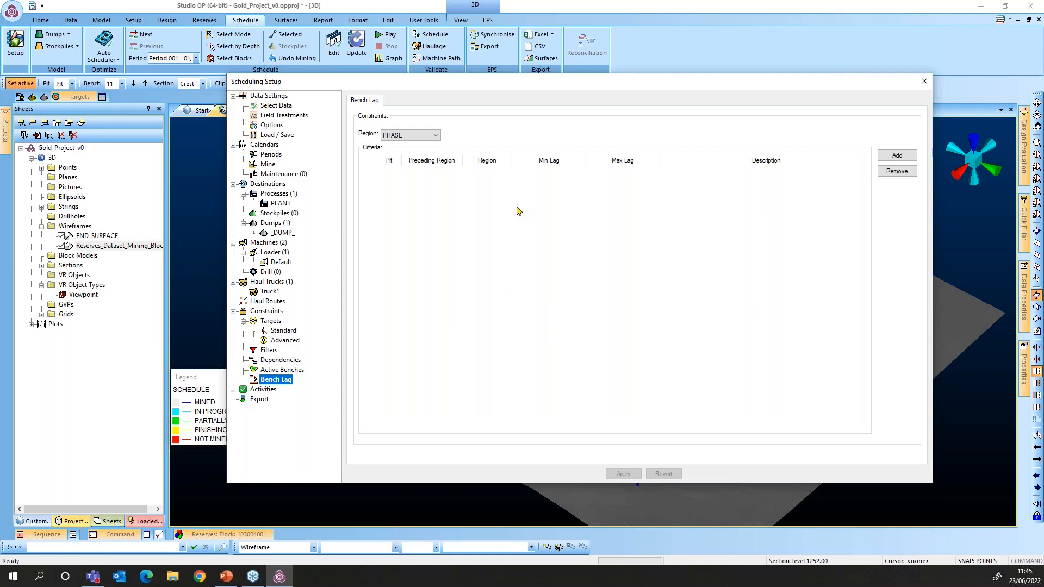
Expand Activities in the scheduling tree, then close the Scheduling Setup dialog
left_click(233, 390)
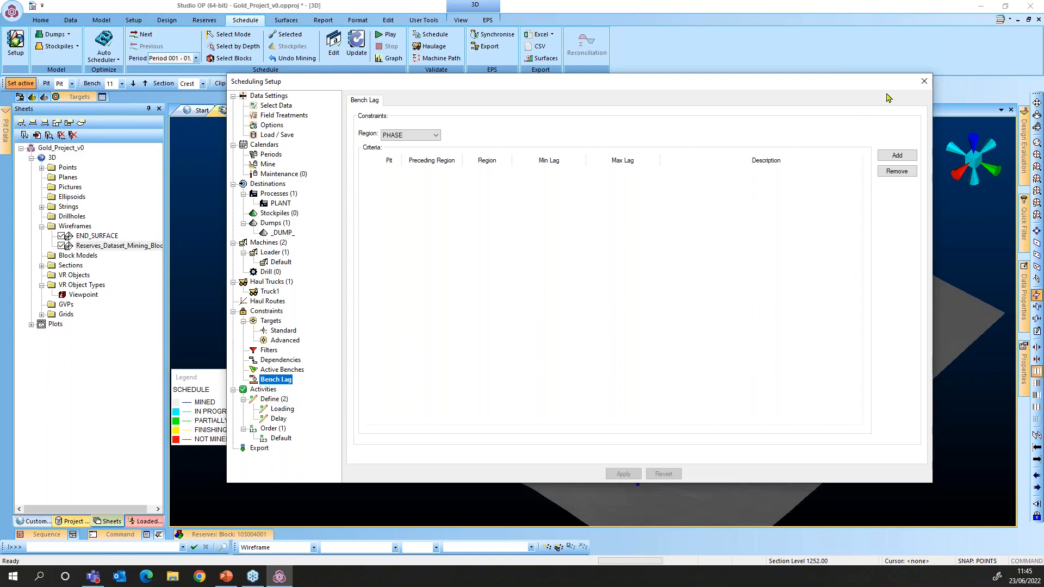
left_click(925, 81)
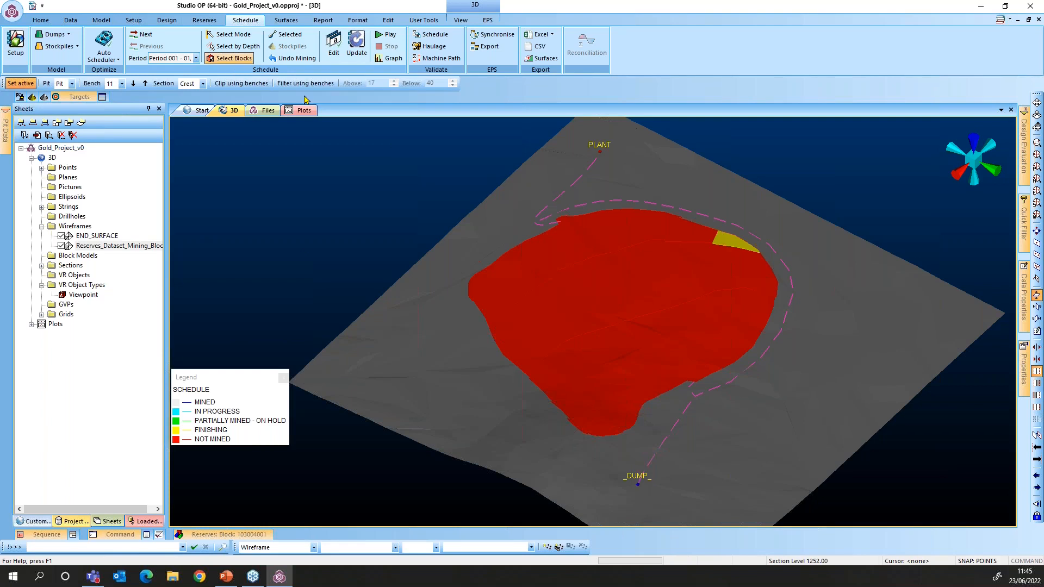
Turn on Select Blocks and pick block 101001001 in the pit
left_click(238, 63)
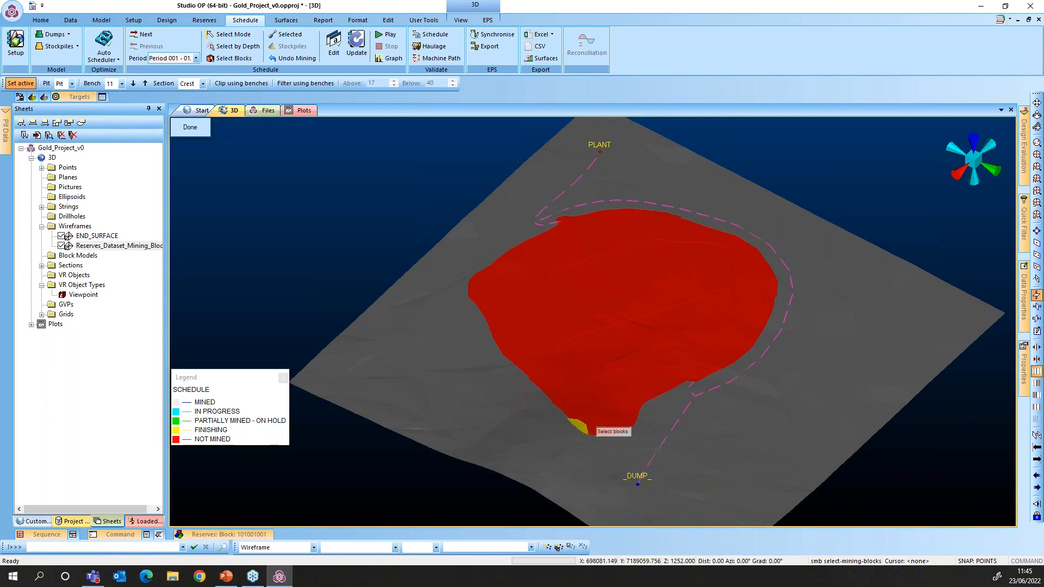
Show block 101001001's reserves table: 3,124 tonnes of SOIL going to _DUMP_
left_click(229, 537)
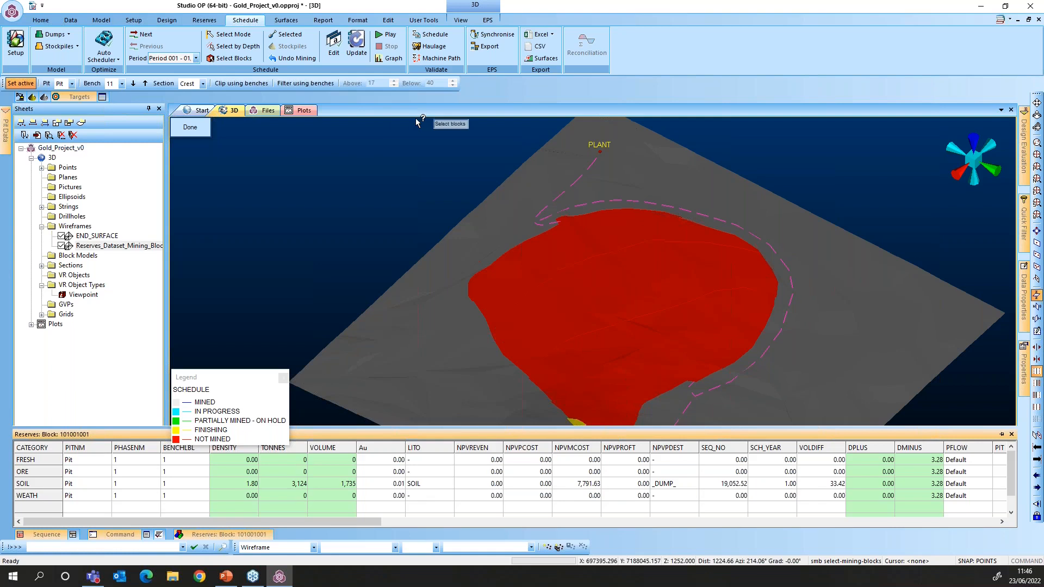
Open Schedule Activities to list block 101001001 for manual loading
left_click(289, 36)
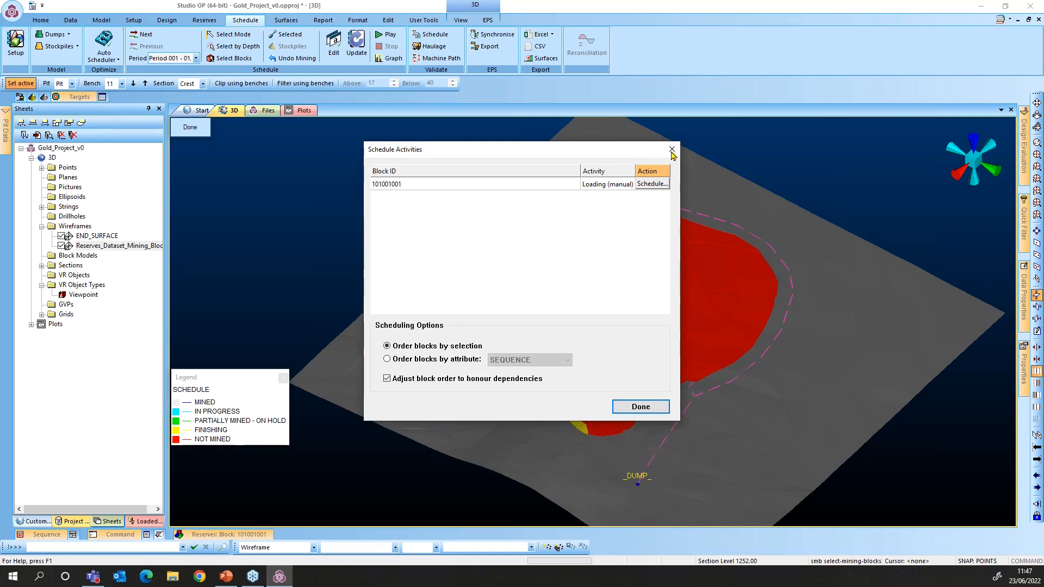
Finish the block's scheduling, end block selection, and undo mining for all periods
left_click(640, 407)
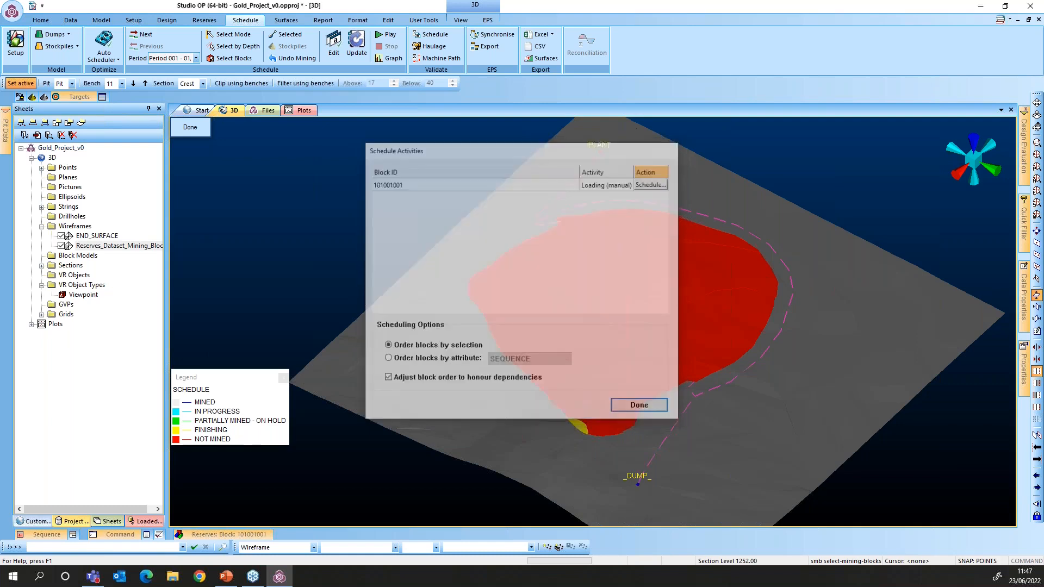
left_click(191, 128)
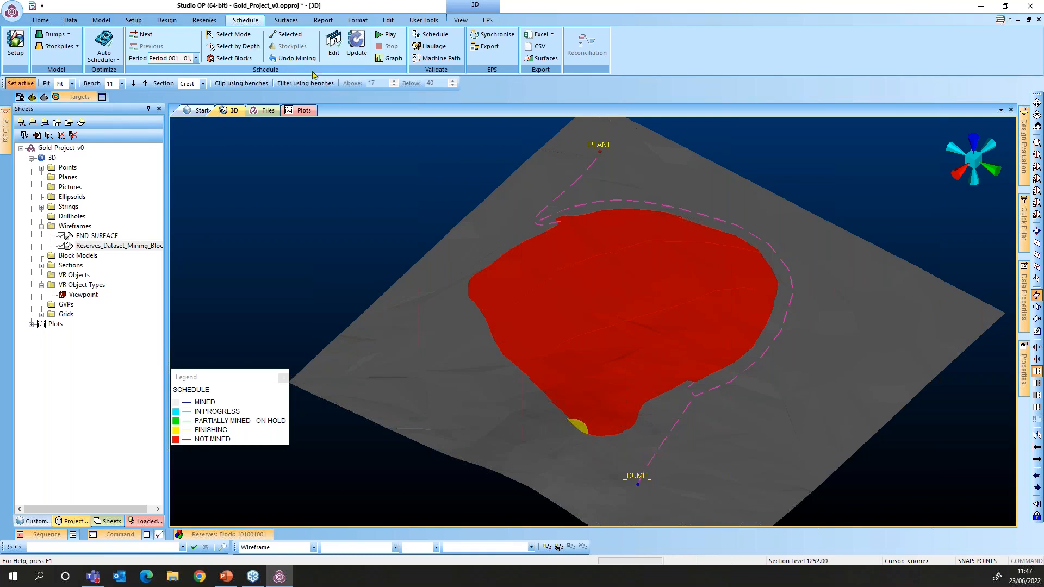
left_click(297, 60)
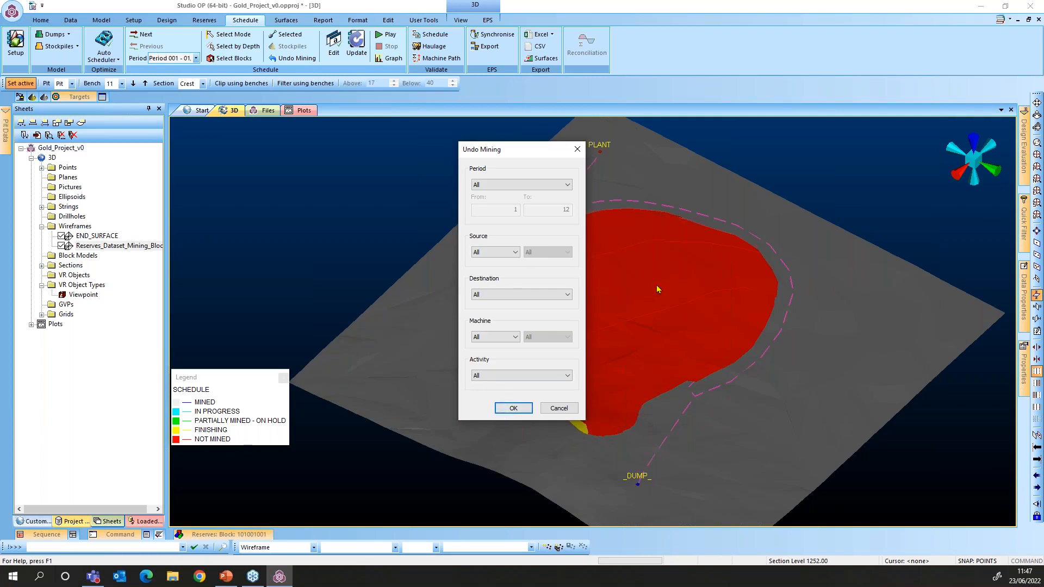
left_click(510, 411)
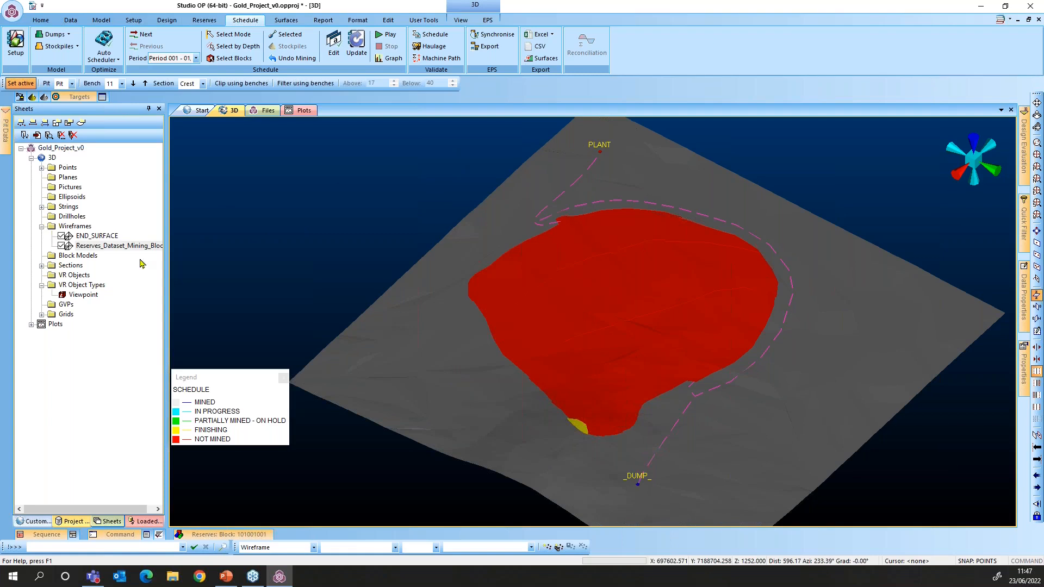
Hide END_SURFACE and create New Scenario (209) in the Auto Scheduler
left_click(61, 237)
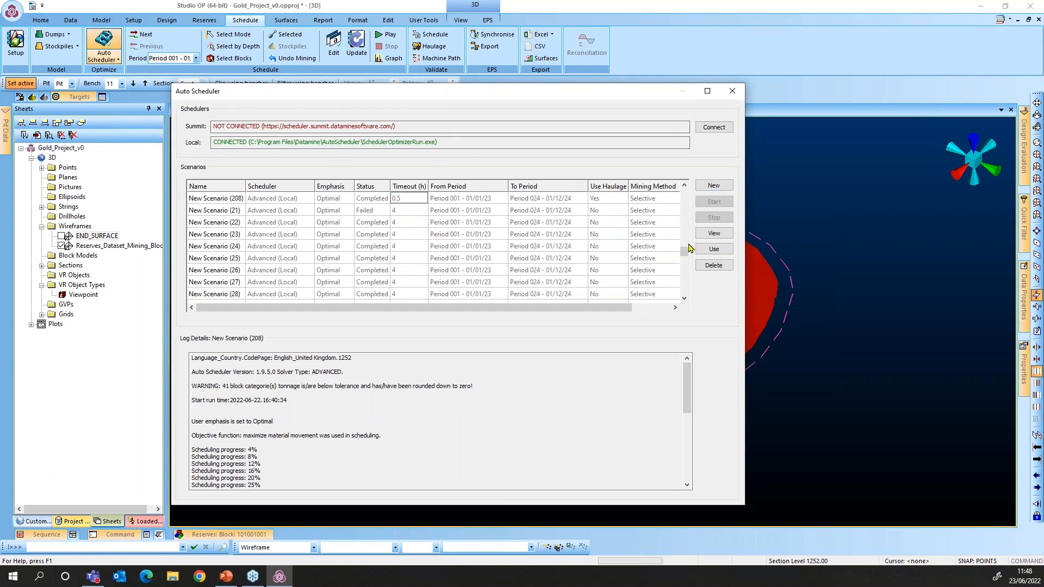
left_click(722, 187)
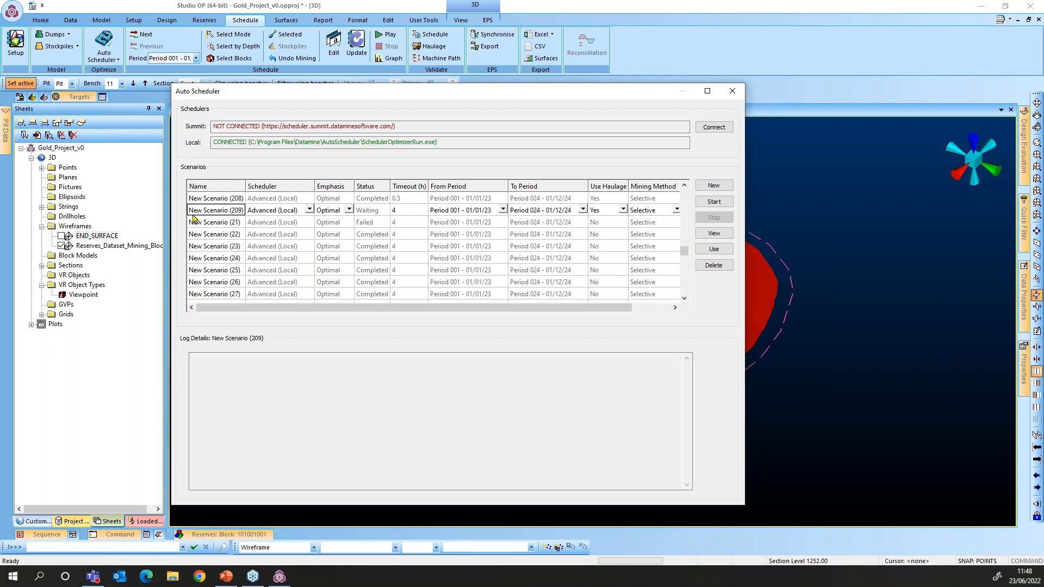
left_click(309, 211)
left_click(309, 211)
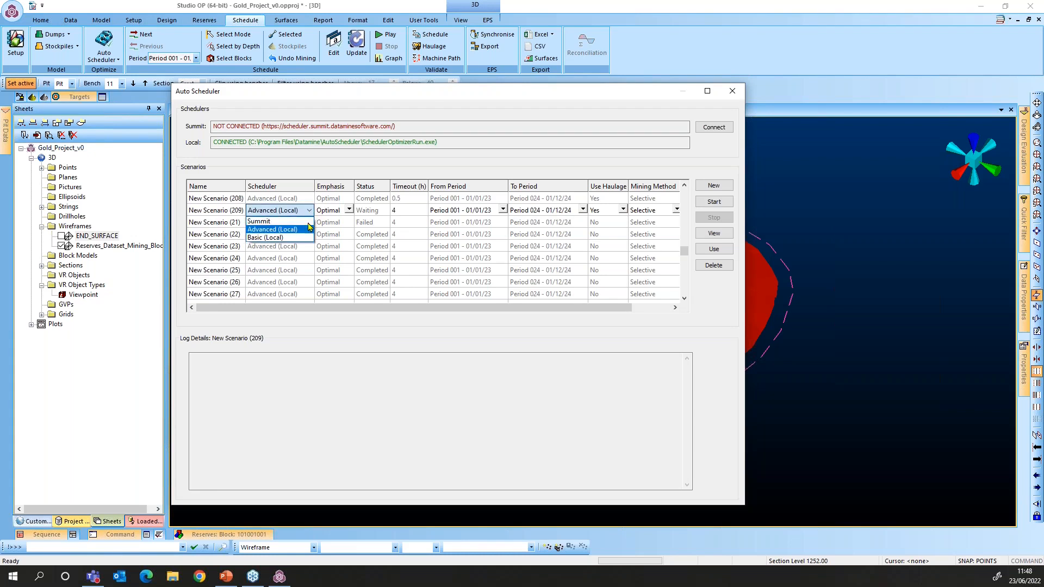
left_click(349, 215)
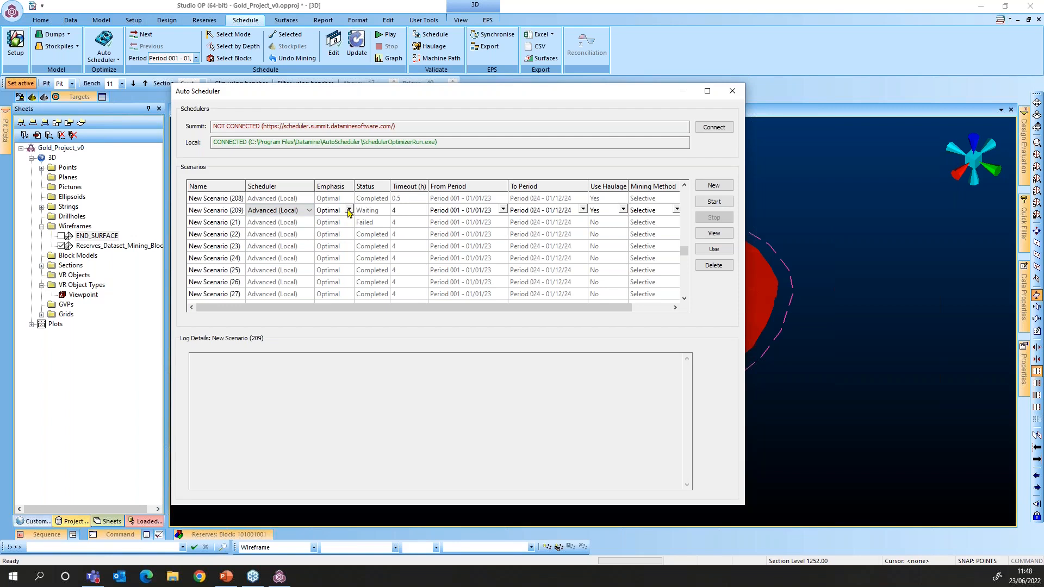
left_click(349, 211)
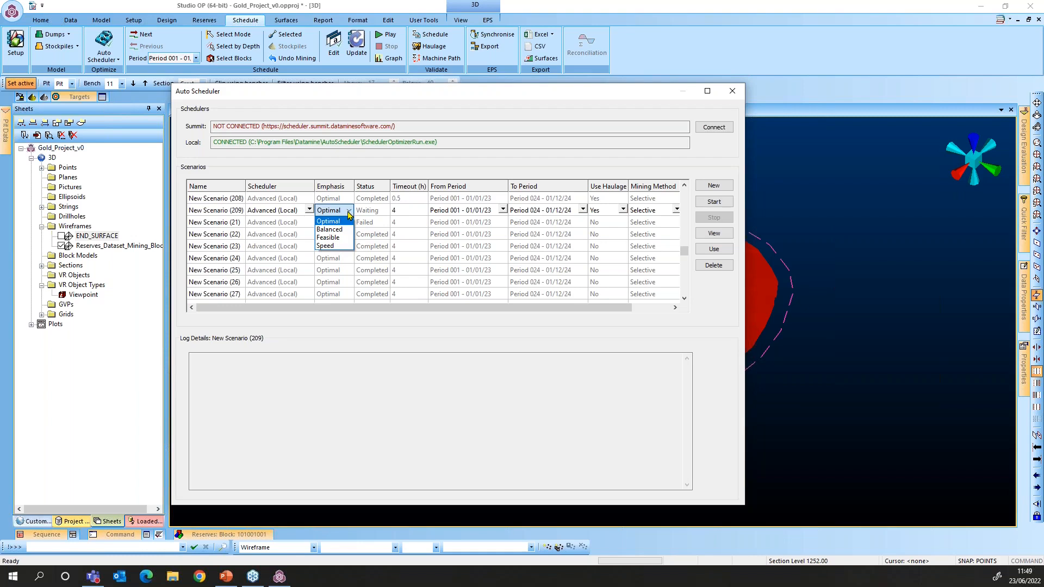
left_click(348, 212)
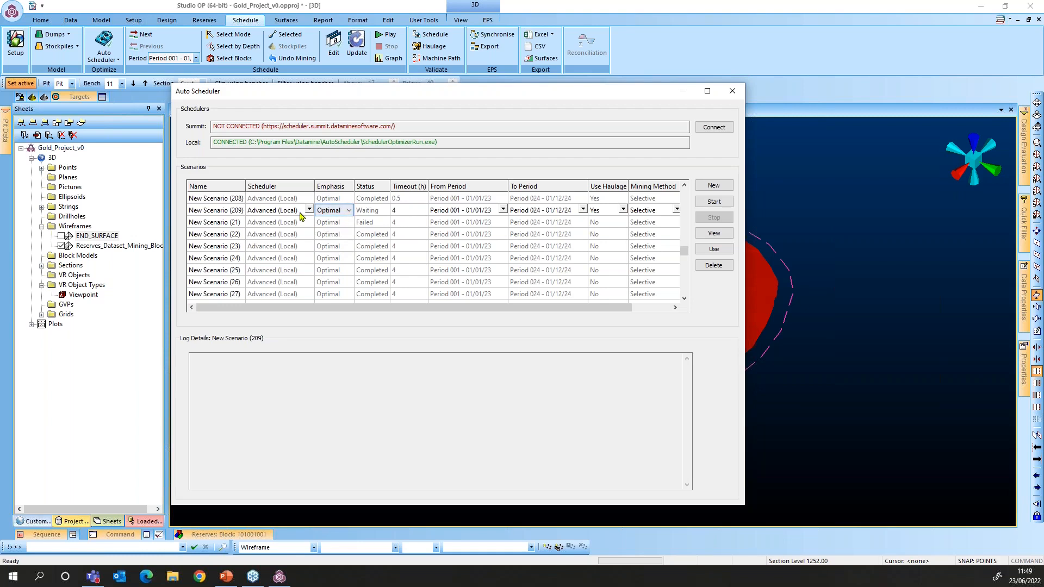
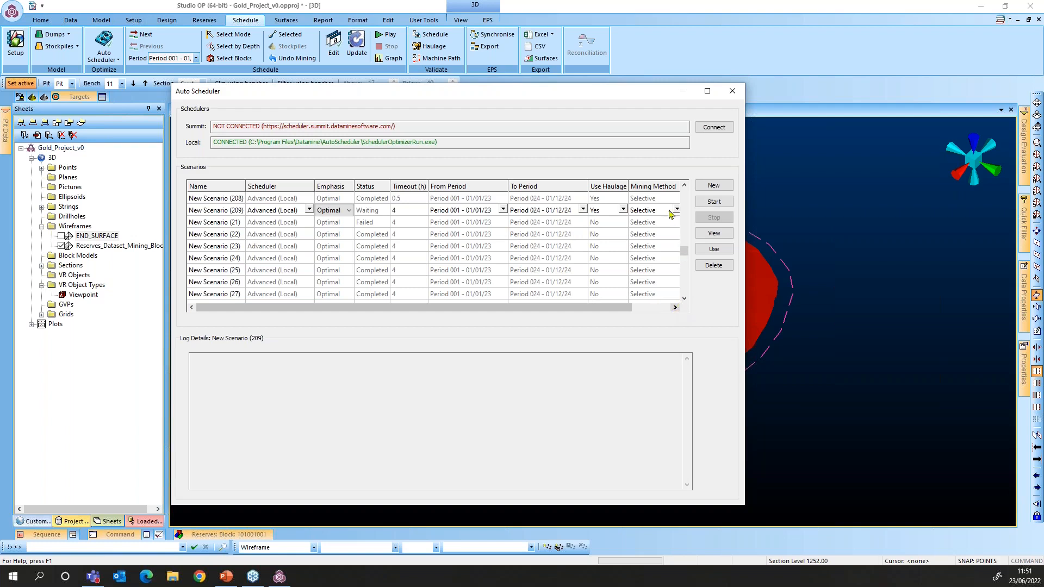
Run New Scenario (209) in the Auto Scheduler until its status shows Completed
left_click(609, 189)
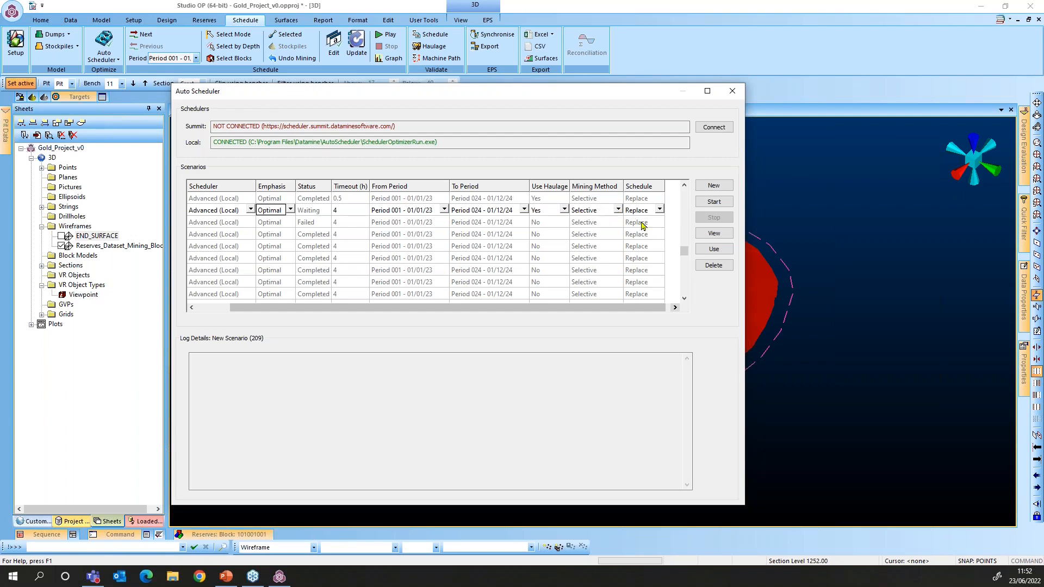
left_click(711, 203)
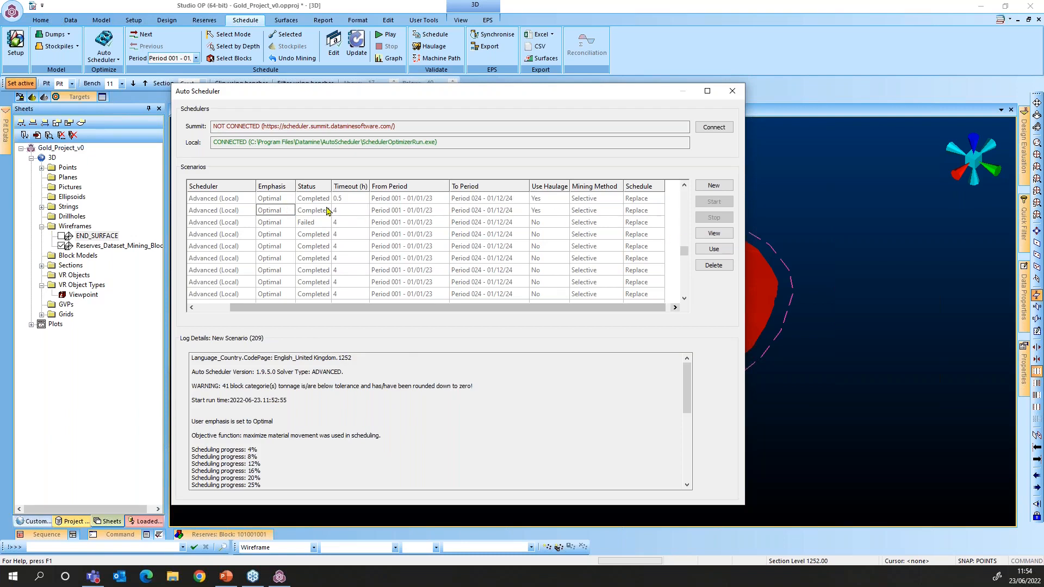
Load the completed New Scenario (209) as the project schedule and close the Auto Scheduler
left_click(710, 237)
left_click(717, 254)
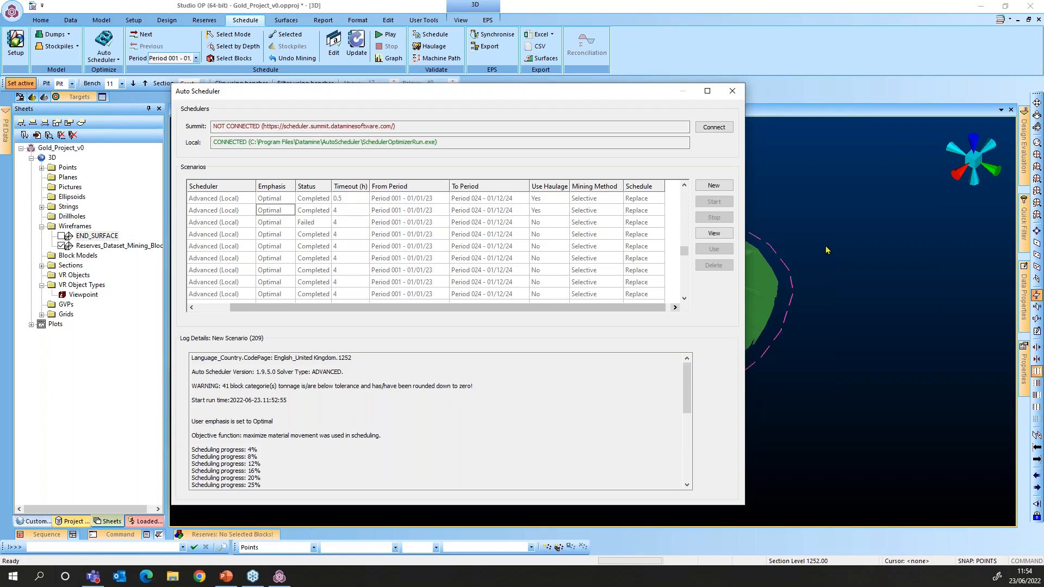
left_click(733, 90)
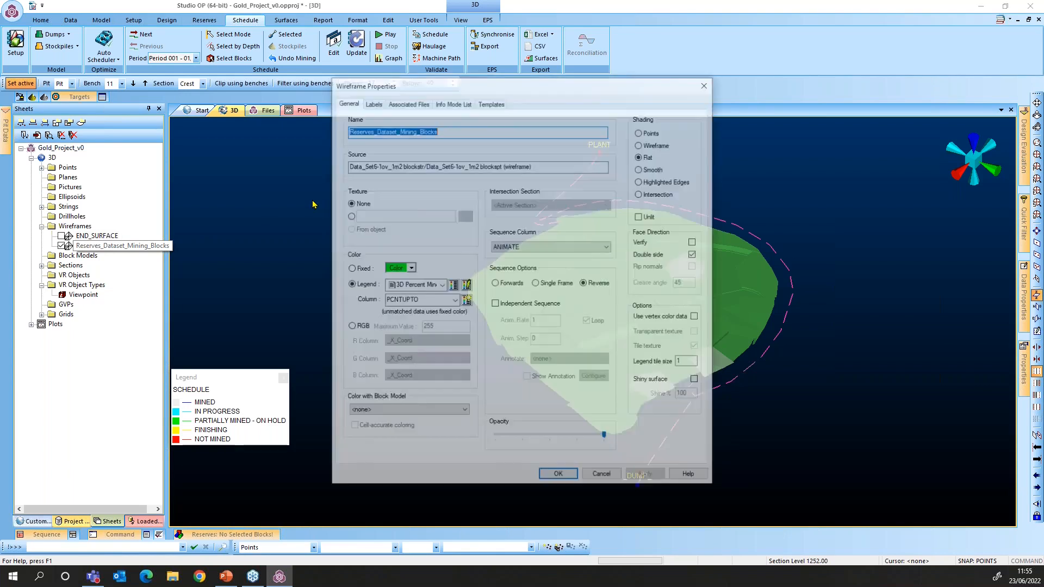
Colour the mining blocks with the SCHEDULE legend instead of 3D Percent Mined
left_click(442, 285)
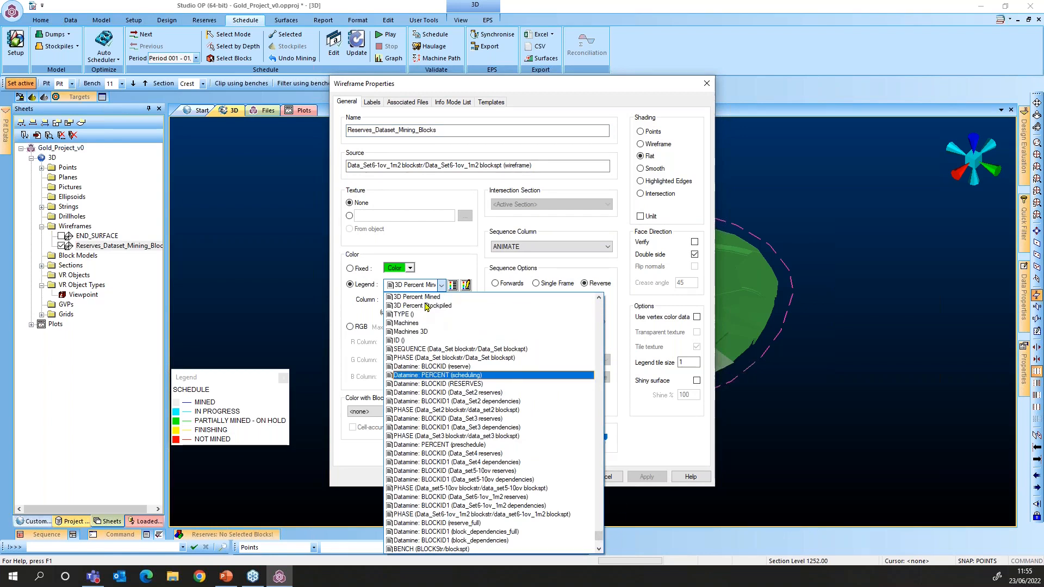
scroll(423, 302, "up", 10)
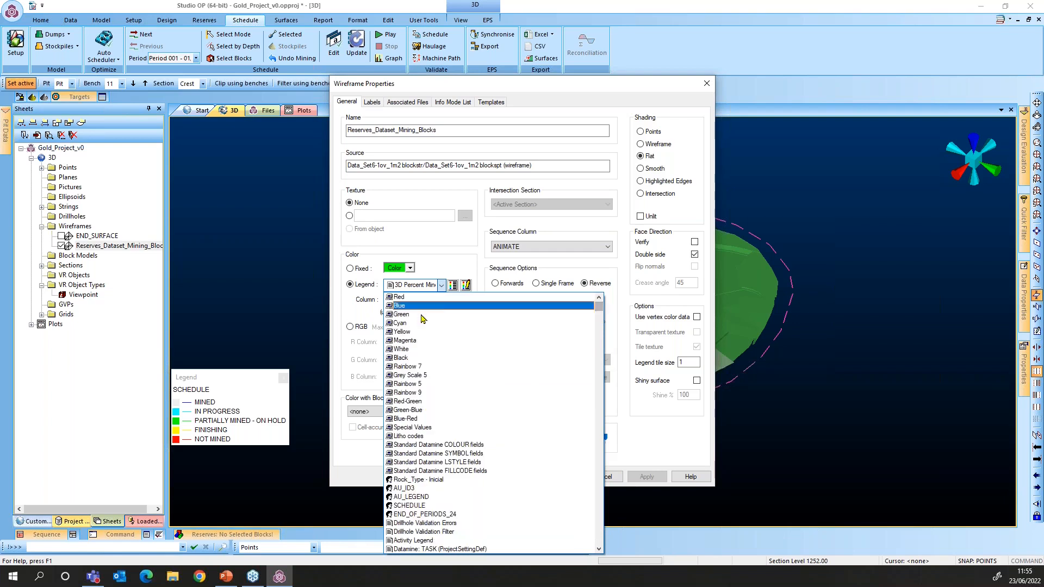
left_click(432, 507)
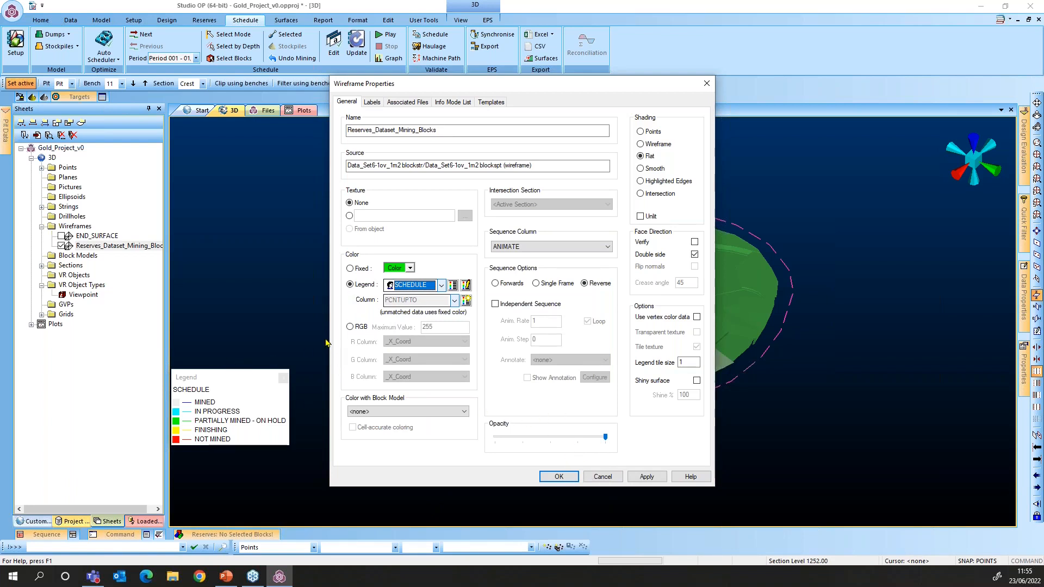
left_click(347, 287)
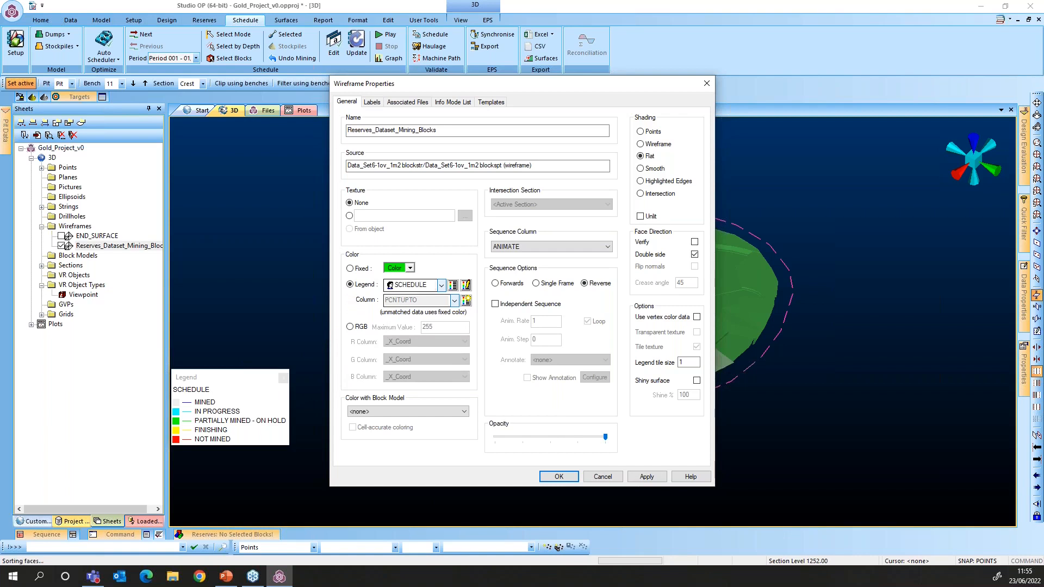
key("Return")
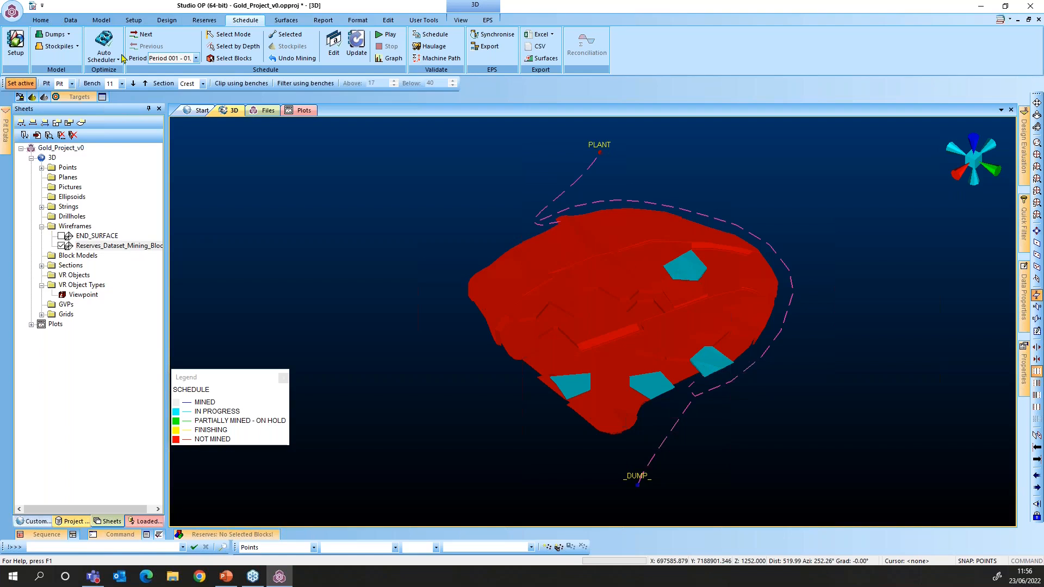
Advance the schedule from the first period to Period 002
left_click(143, 34)
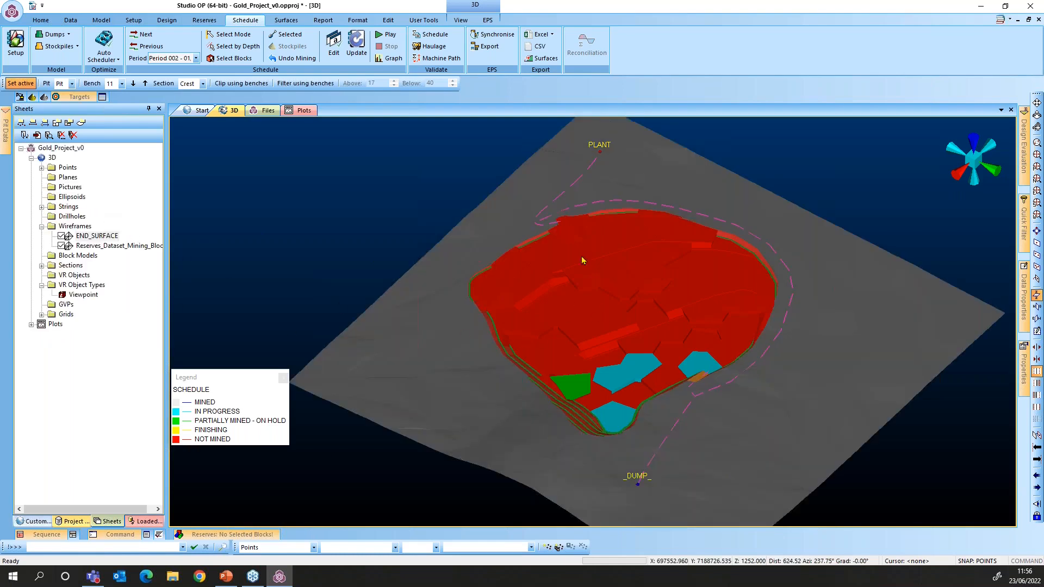
Step the schedule forward from Period 003 through to Period 011
left_click(144, 36)
left_click(144, 36)
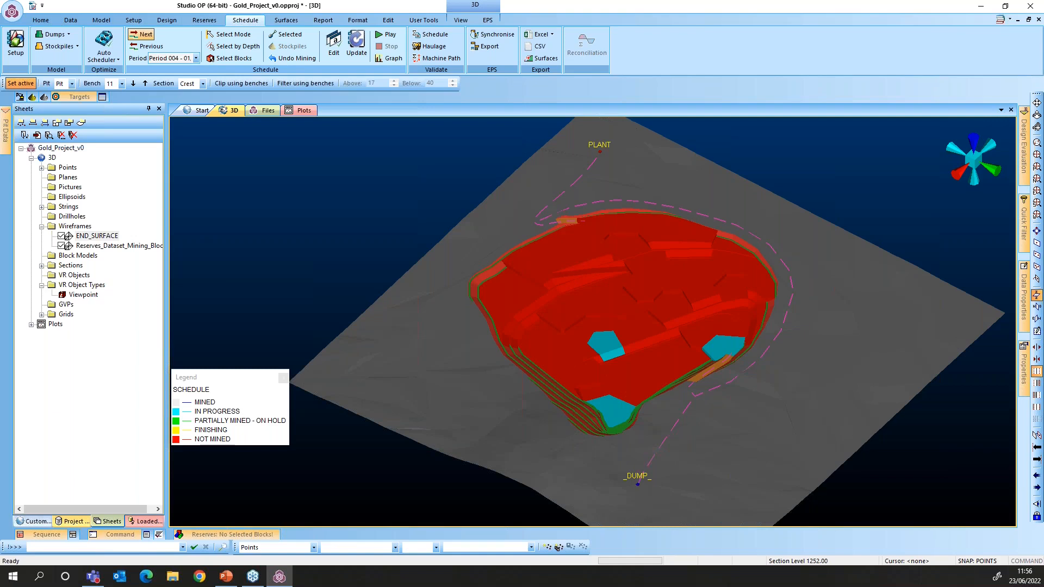
left_click(147, 36)
left_click(145, 34)
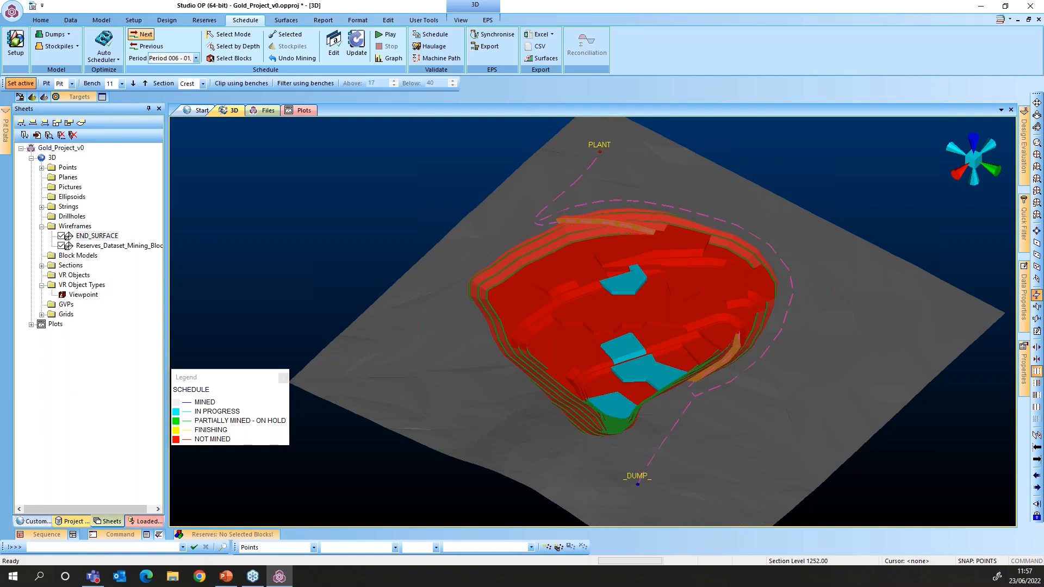
left_click(145, 34)
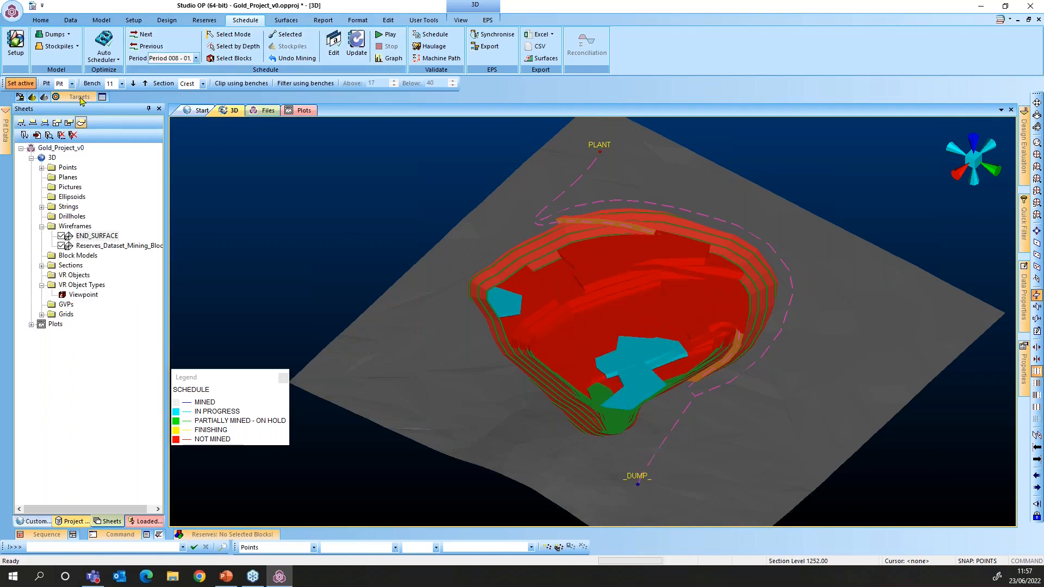
left_click(143, 35)
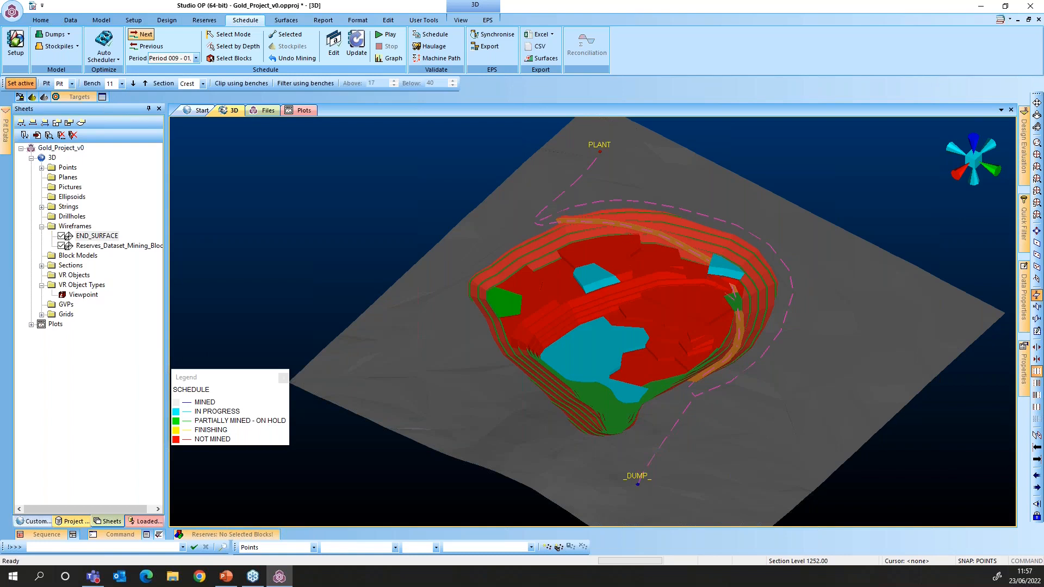
left_click(142, 35)
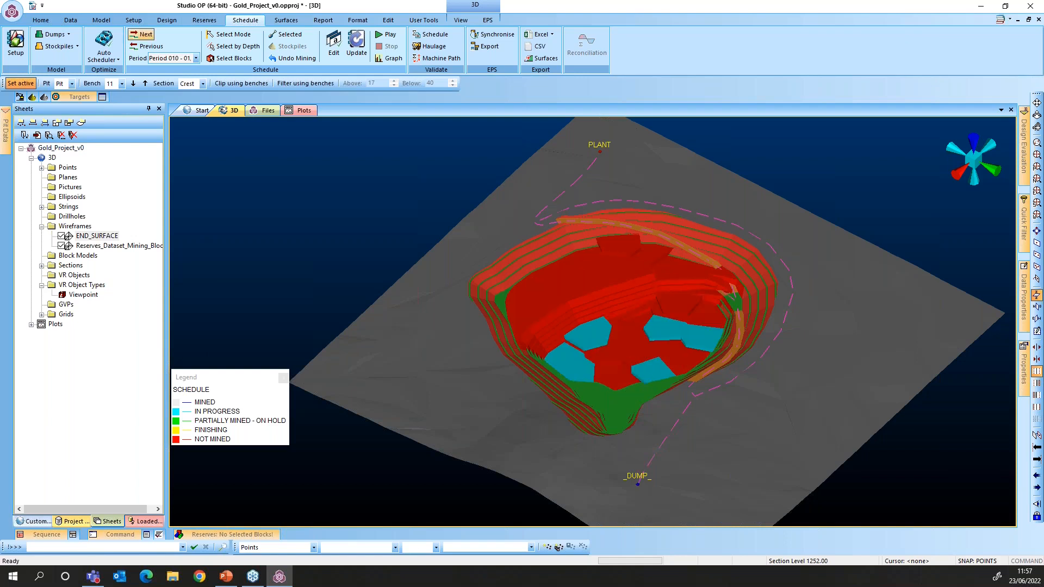
left_click(142, 35)
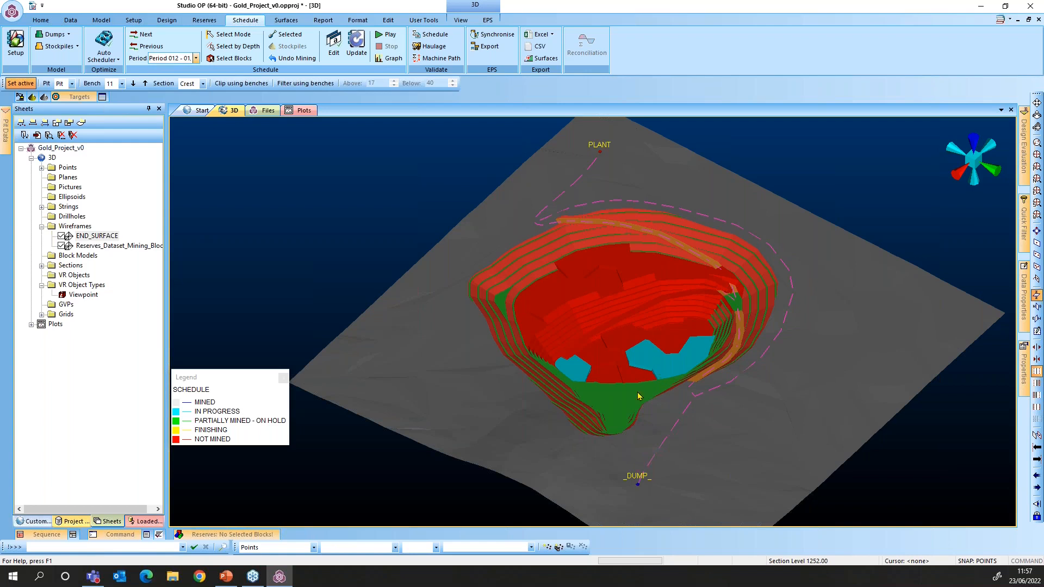
Create a Tonnes by Period graph for PLANT and _DUMP_ and move it right of the pit
left_click(388, 59)
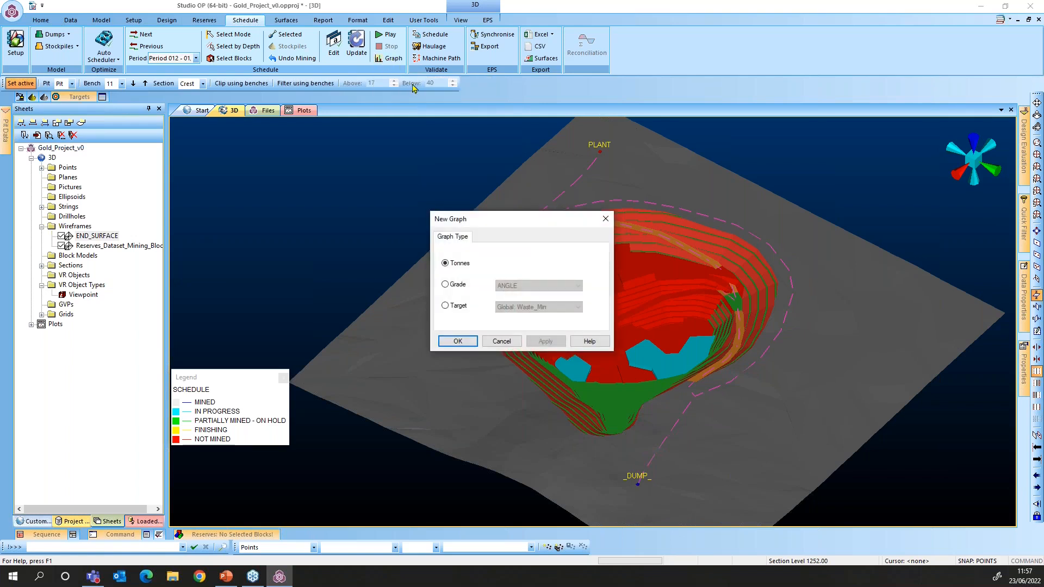
left_click(458, 341)
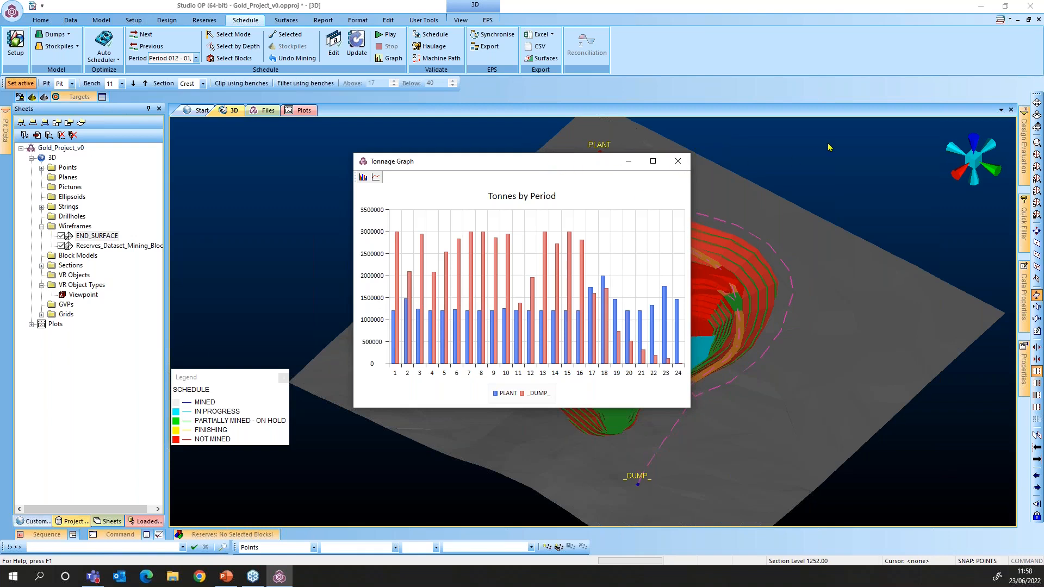
left_click_drag(457, 161, 766, 134)
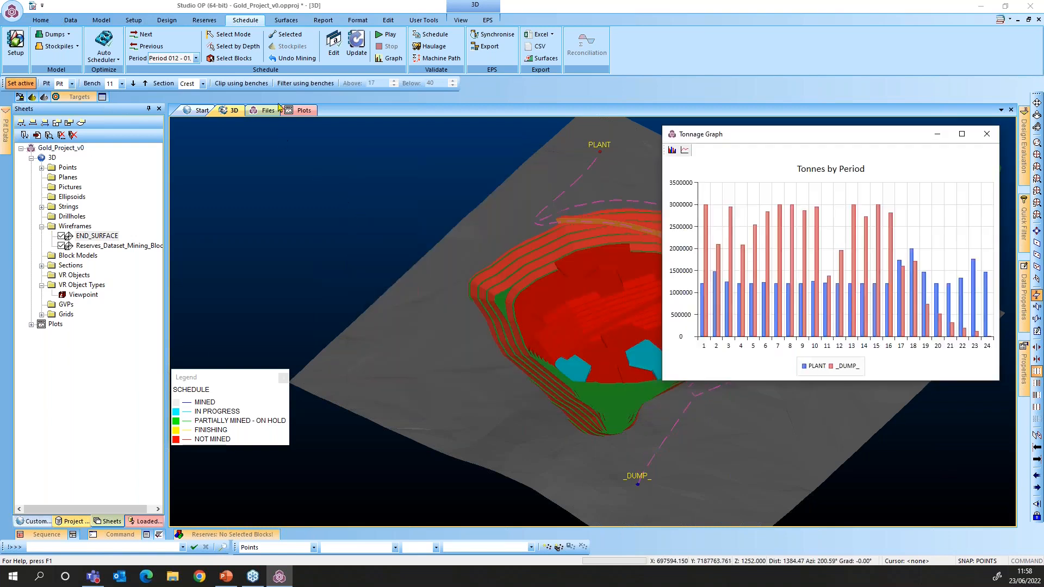
left_click(384, 61)
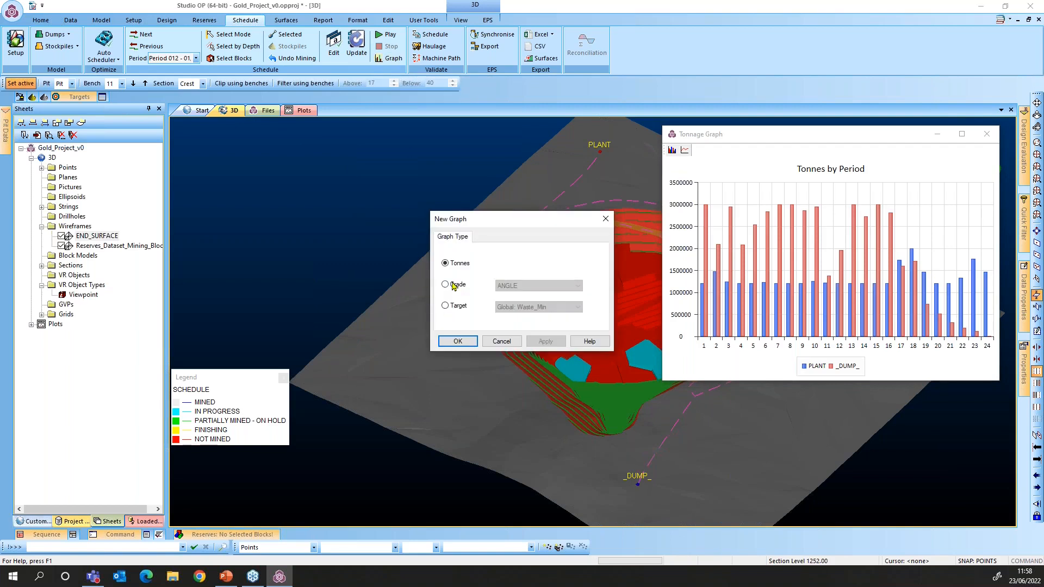
Generate an Au grade-by-period graph, review it, then close it
left_click(454, 286)
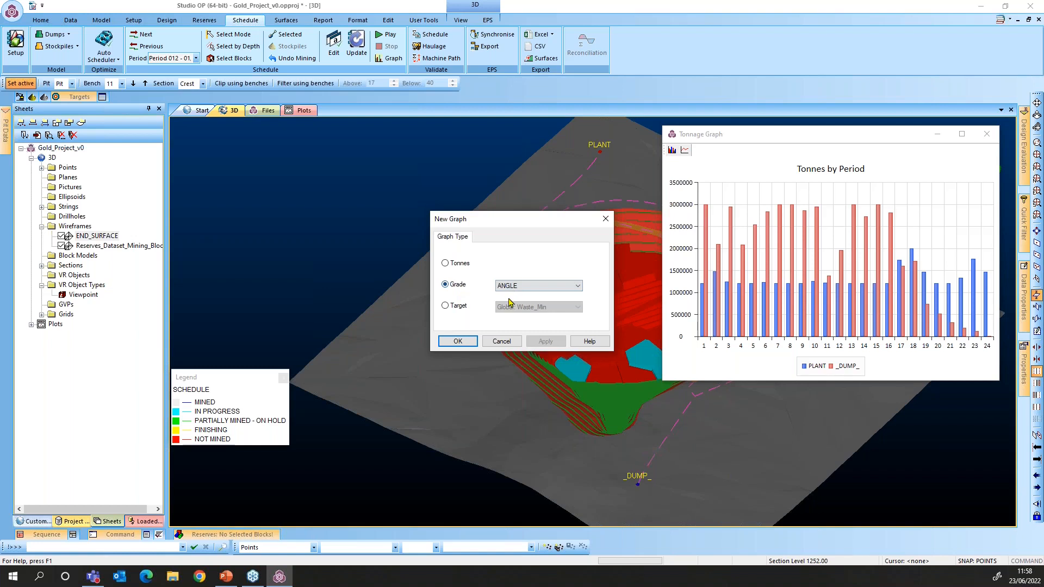
left_click(539, 285)
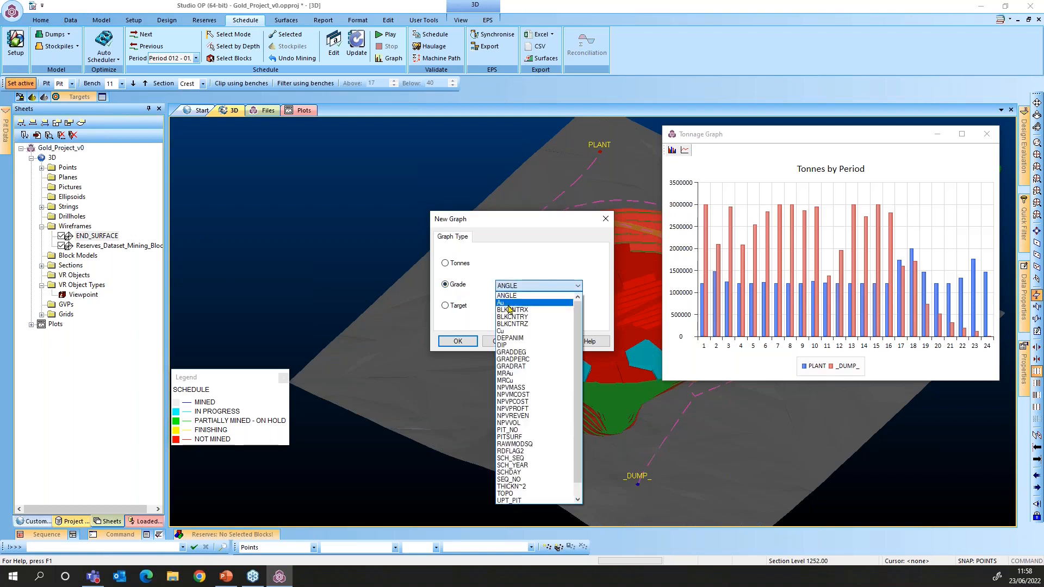
left_click(512, 299)
left_click(458, 342)
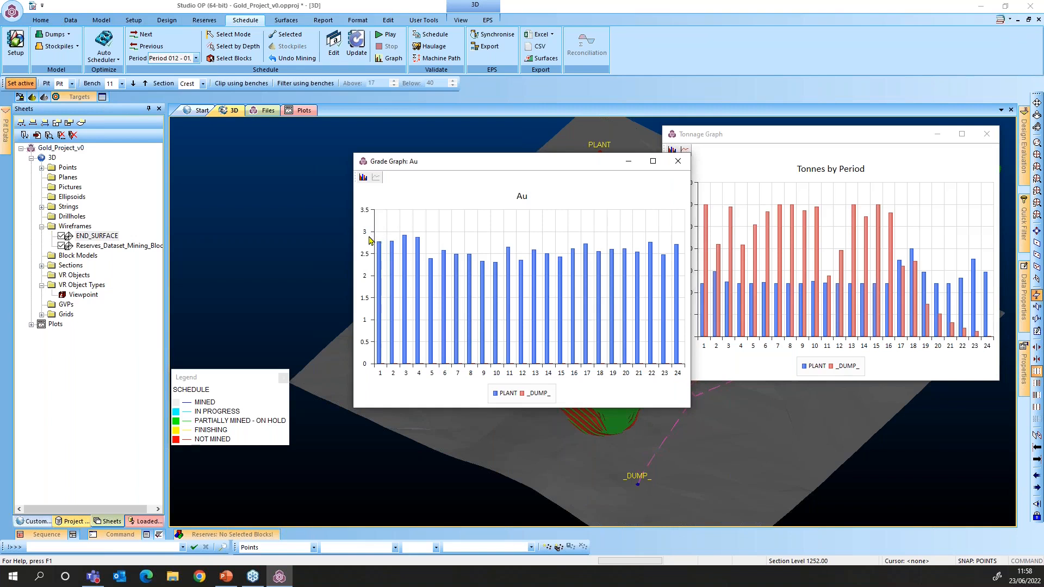
left_click(677, 162)
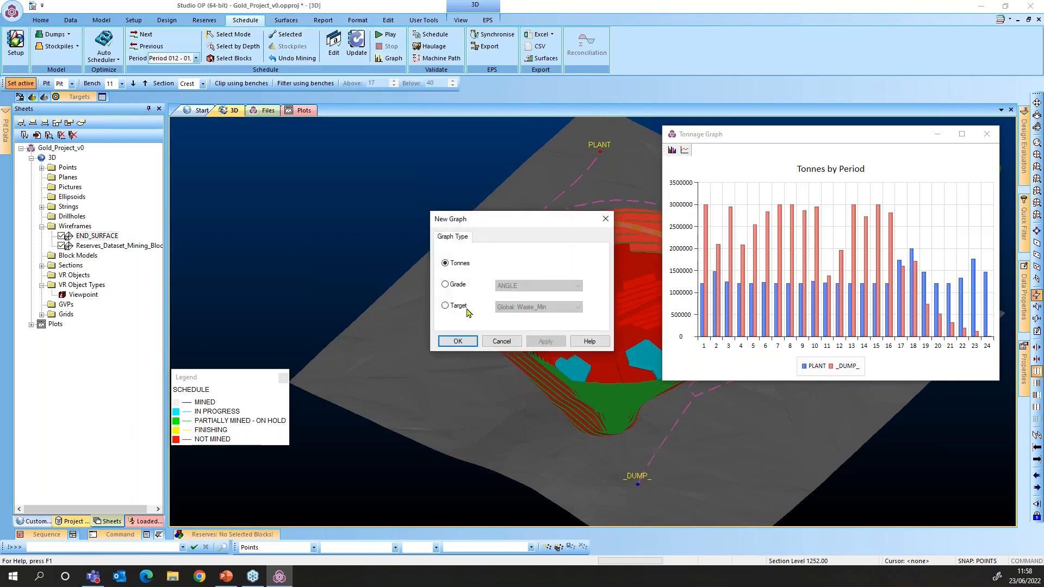
Generate the Waste_Min target graph of waste tonnes against min/max targets, then close it
left_click(446, 306)
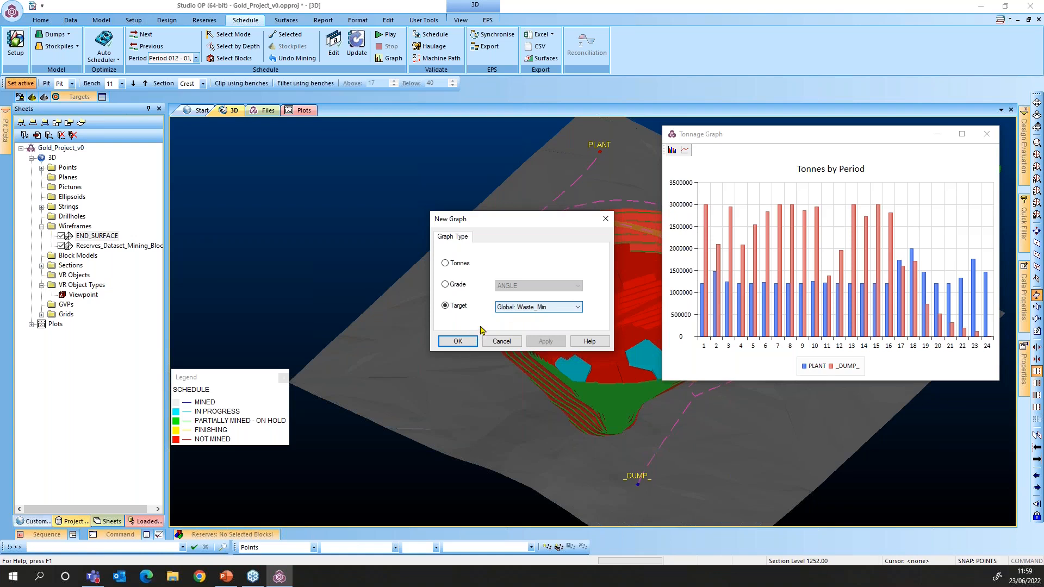
key("Return")
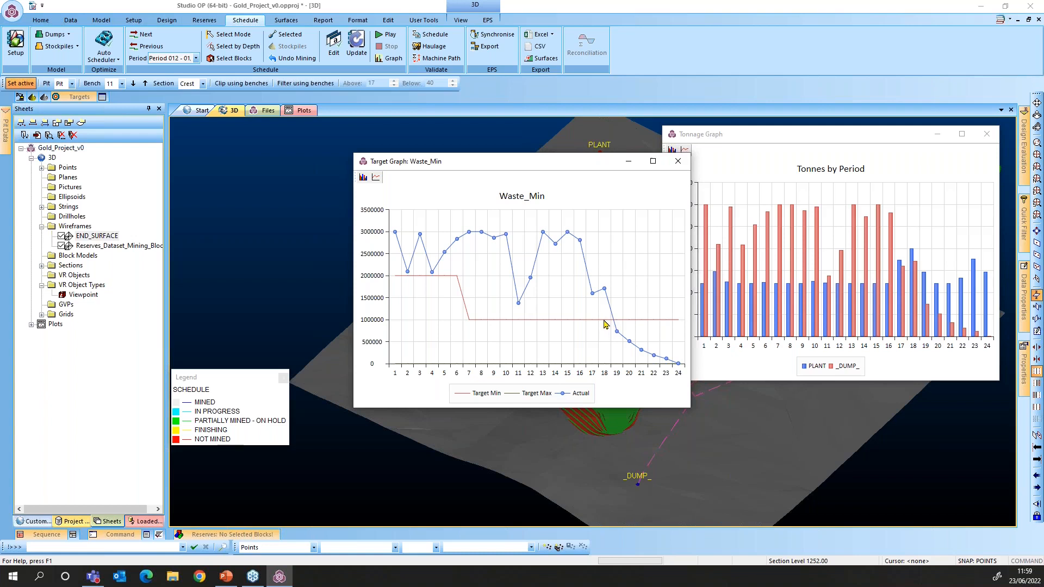
left_click(678, 161)
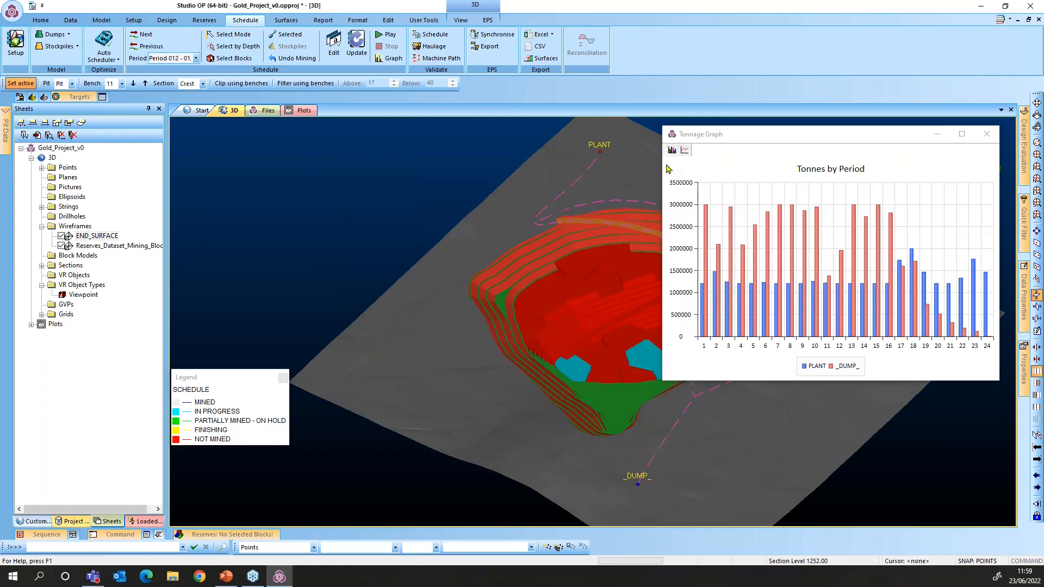
Run the haulage validation check, then close it and the Tonnes by Period chart
left_click(434, 48)
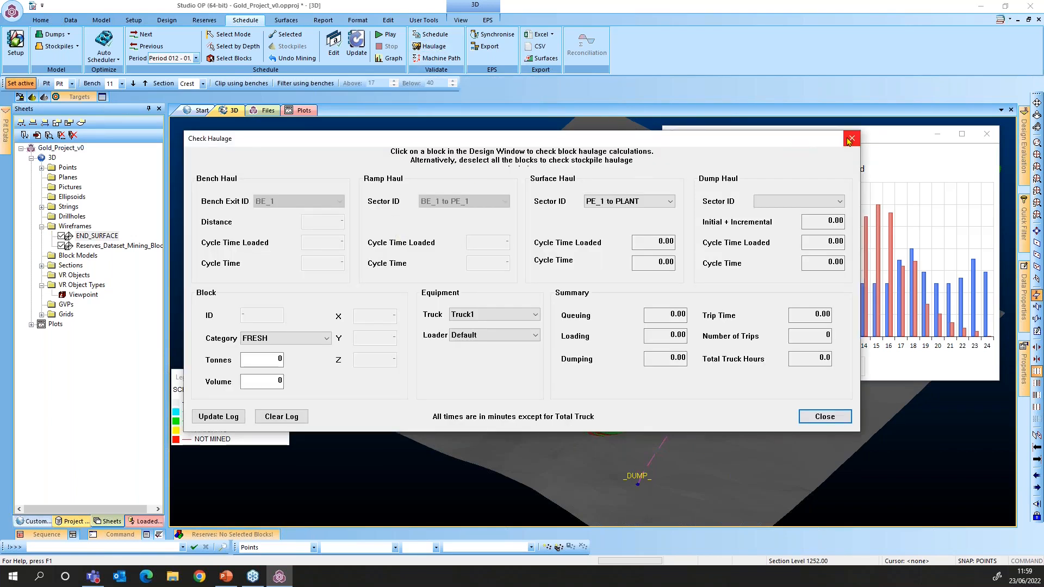
left_click(849, 141)
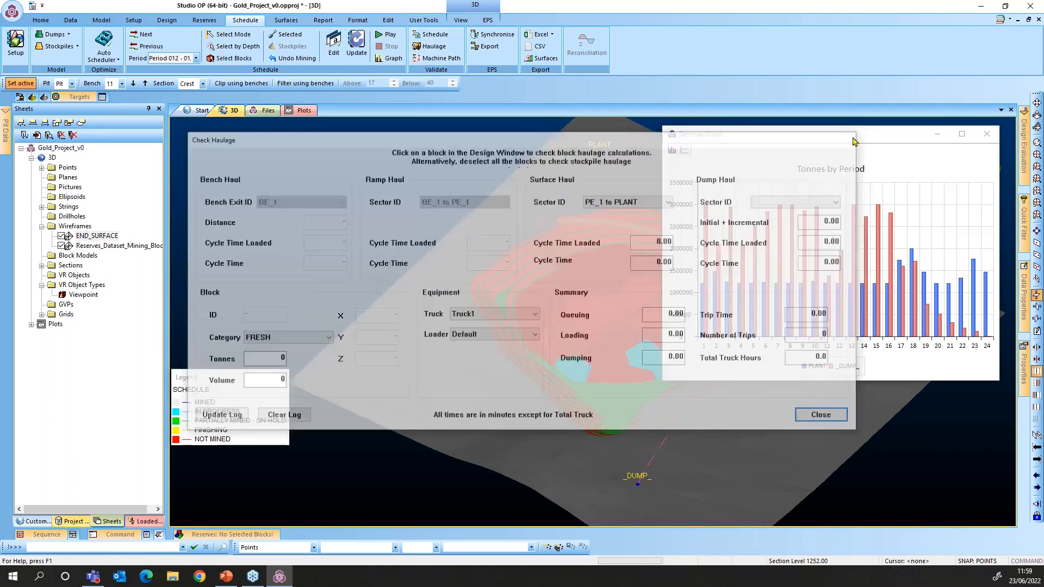
left_click(987, 134)
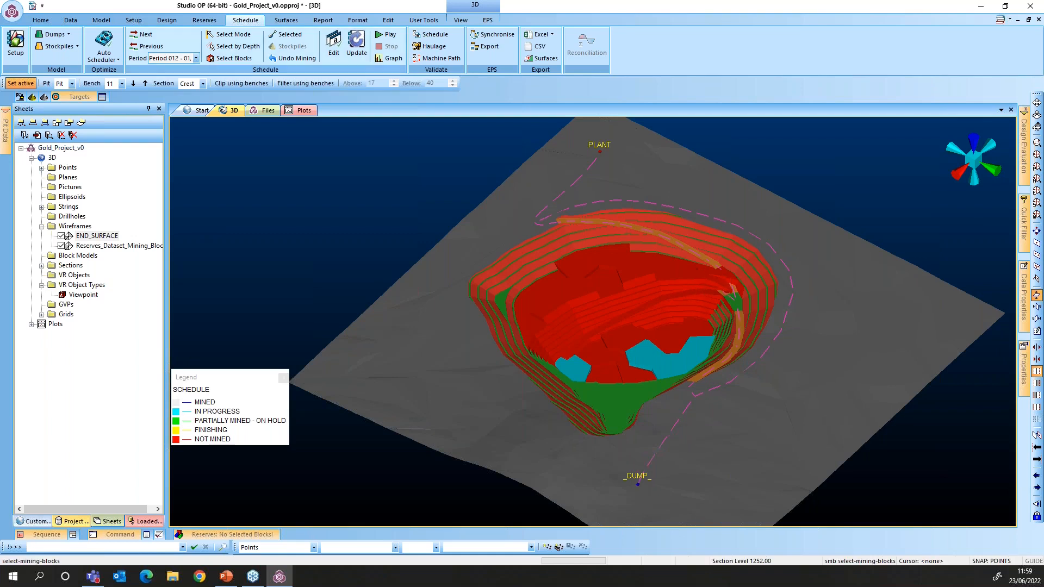
left_click(729, 278)
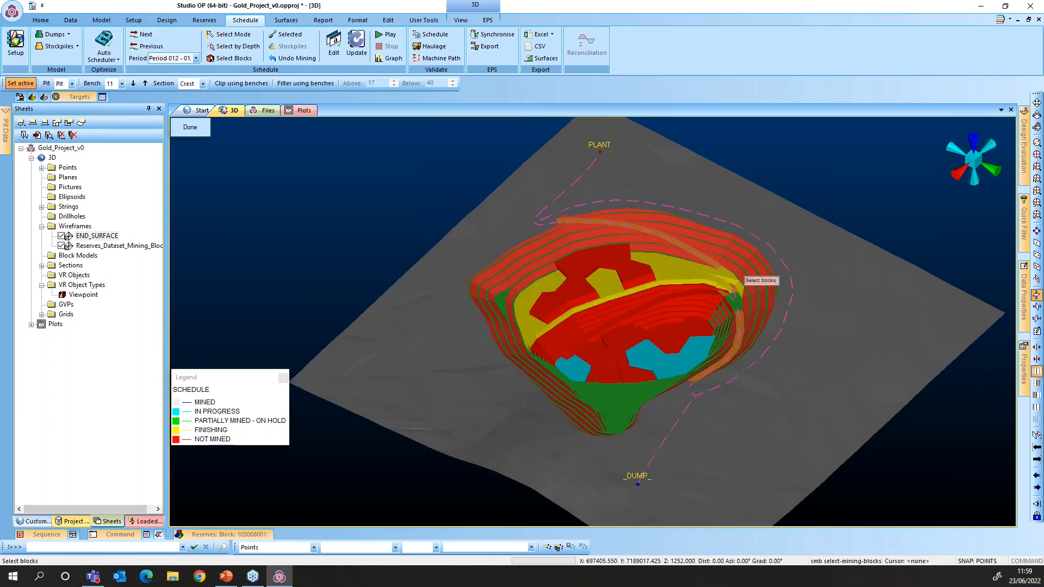
Pick block 102013004 near the pit floor and show its reserves: 256,970 ore tonnes at 2.43 Au
left_click(704, 298)
left_click(678, 311)
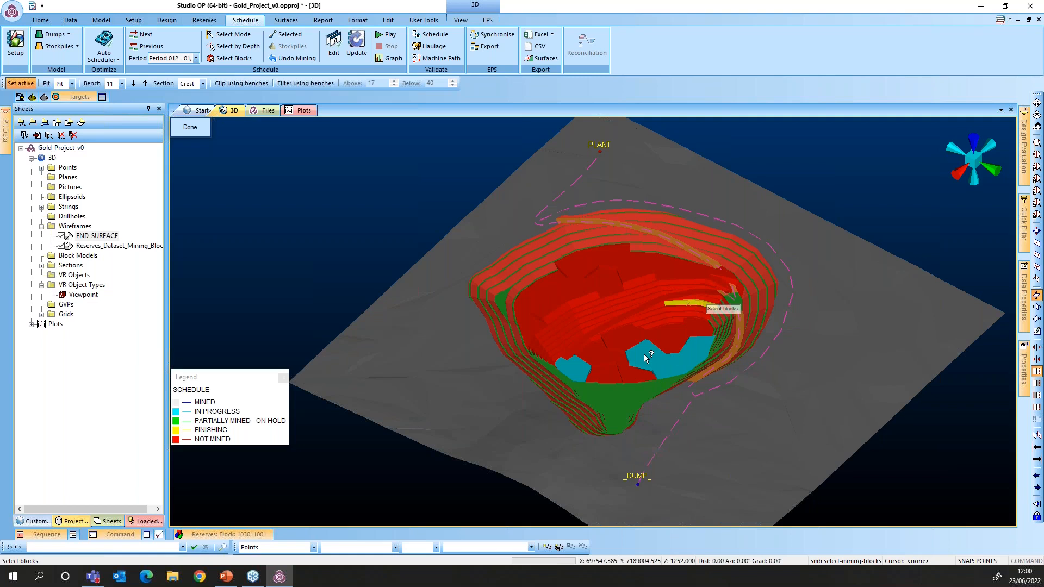
left_click(659, 353)
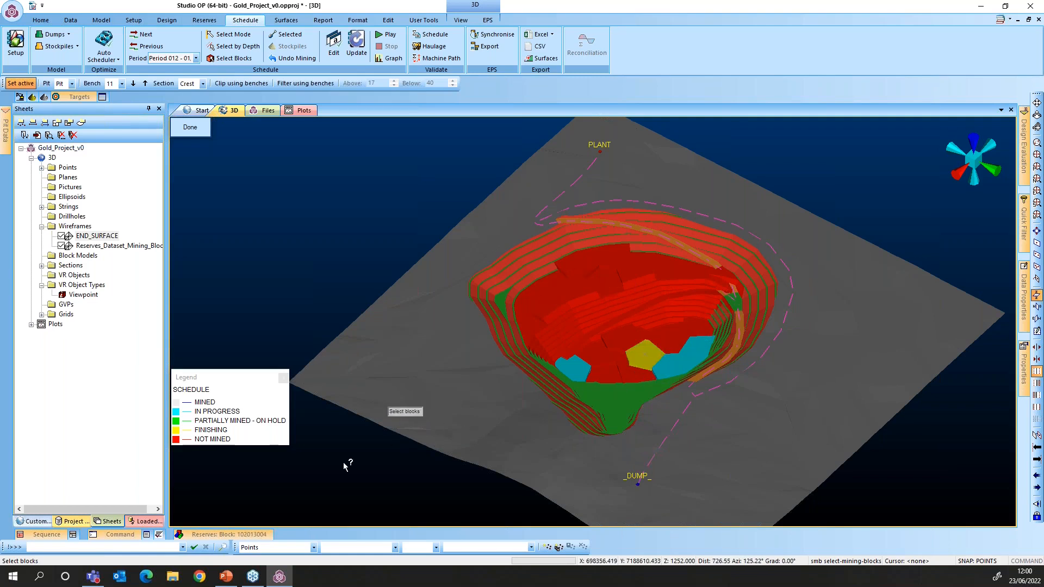
left_click(242, 537)
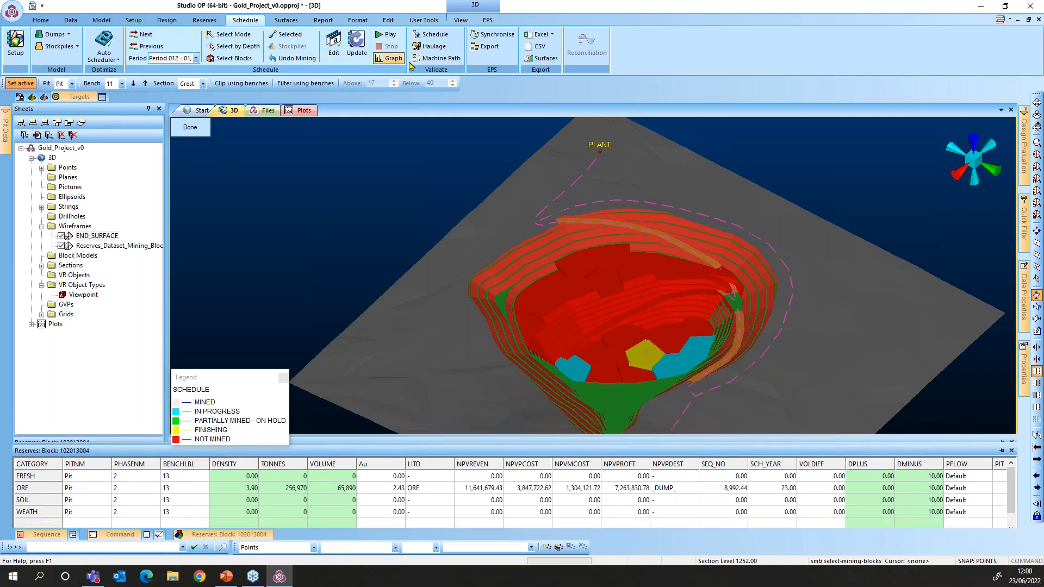
Check haulage for block 102013004 with its category set to ORE
left_click(427, 47)
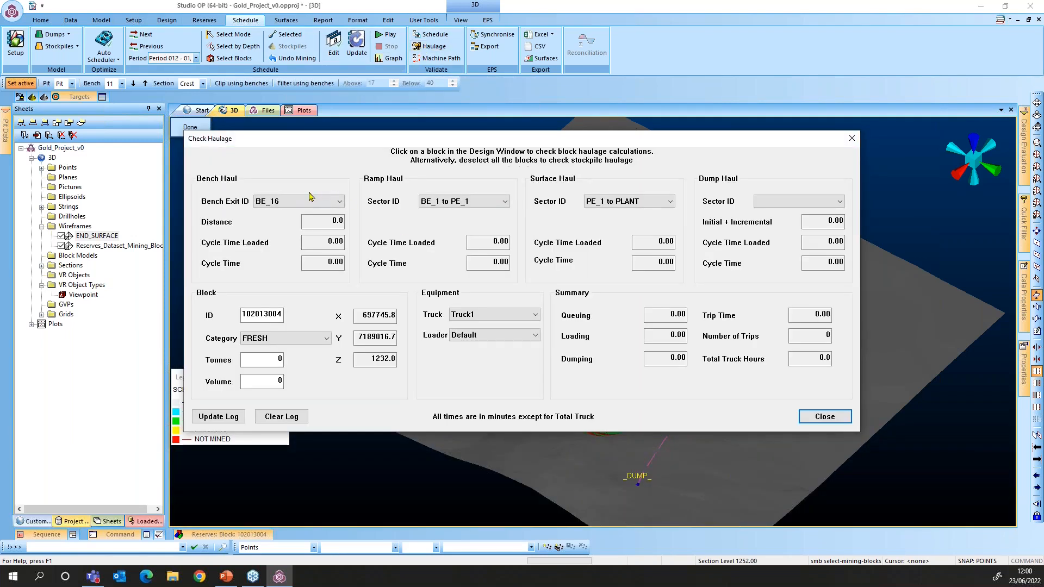
left_click_drag(376, 144, 365, 141)
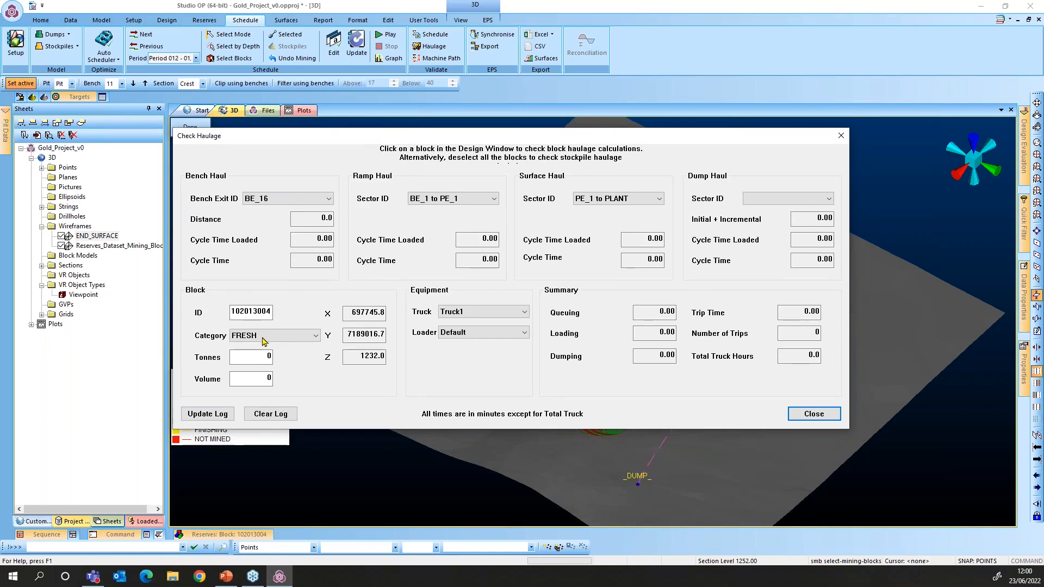
left_click(275, 312)
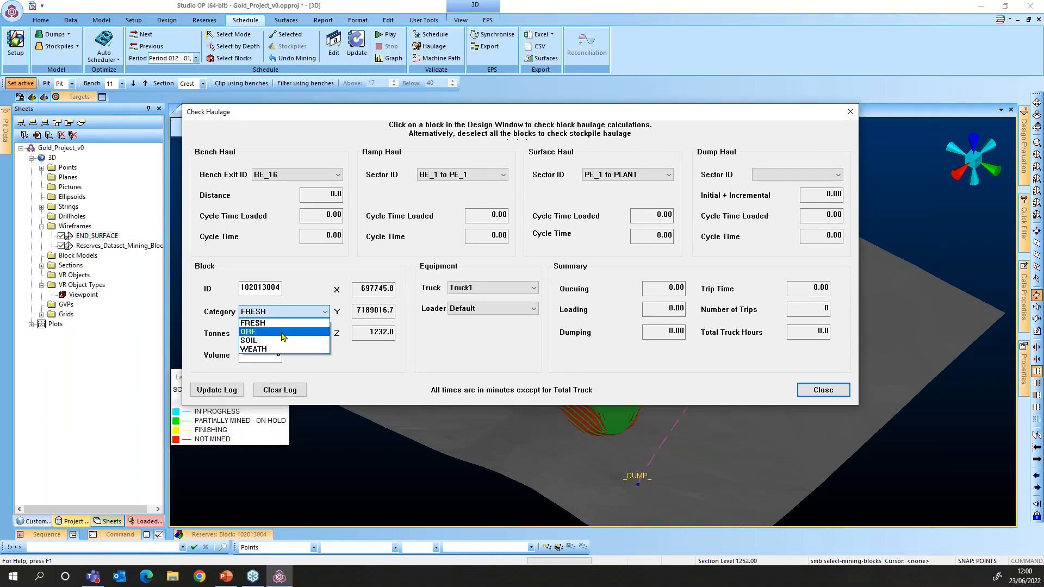
left_click(283, 331)
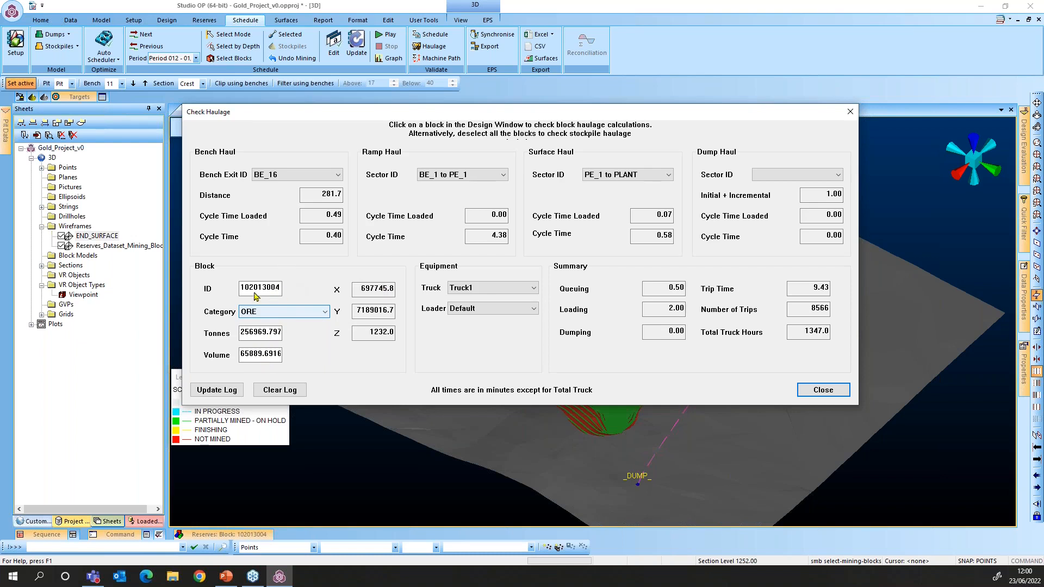
Review the bench haul distance 281.7 and bench haul cycle time 0.40
mouse_move(266, 538)
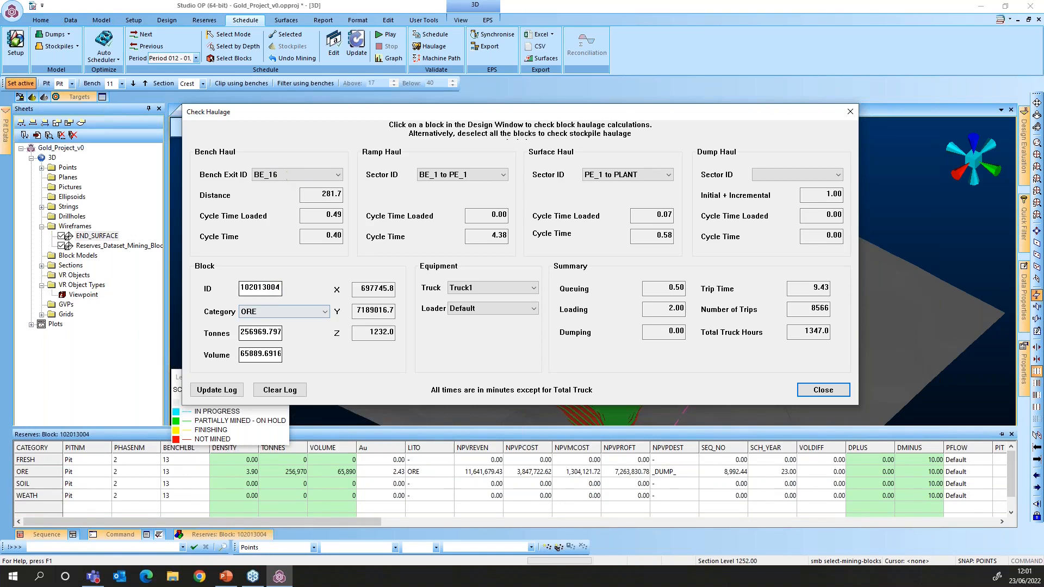
left_click(290, 176)
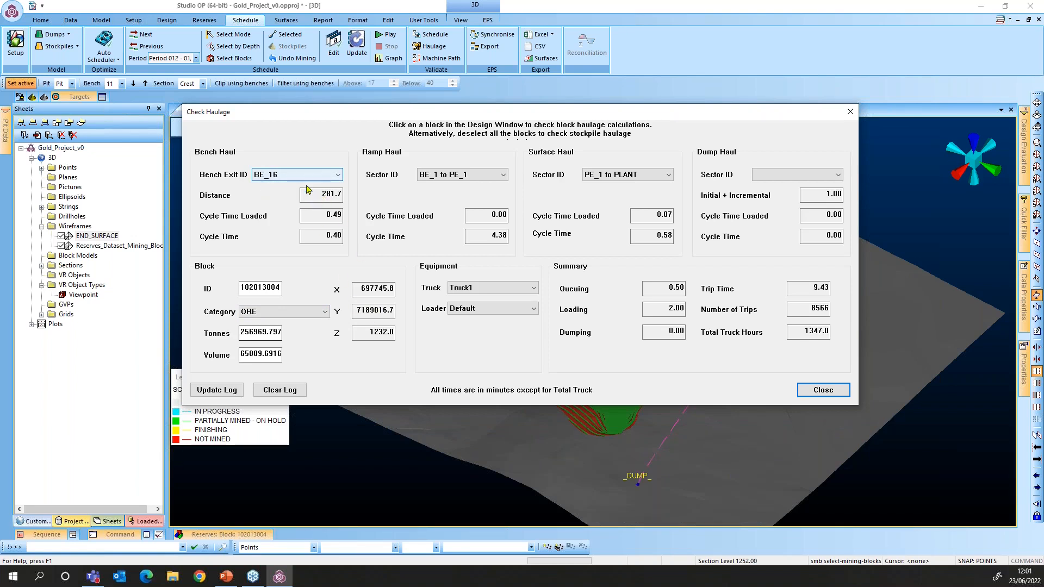
left_click(335, 195)
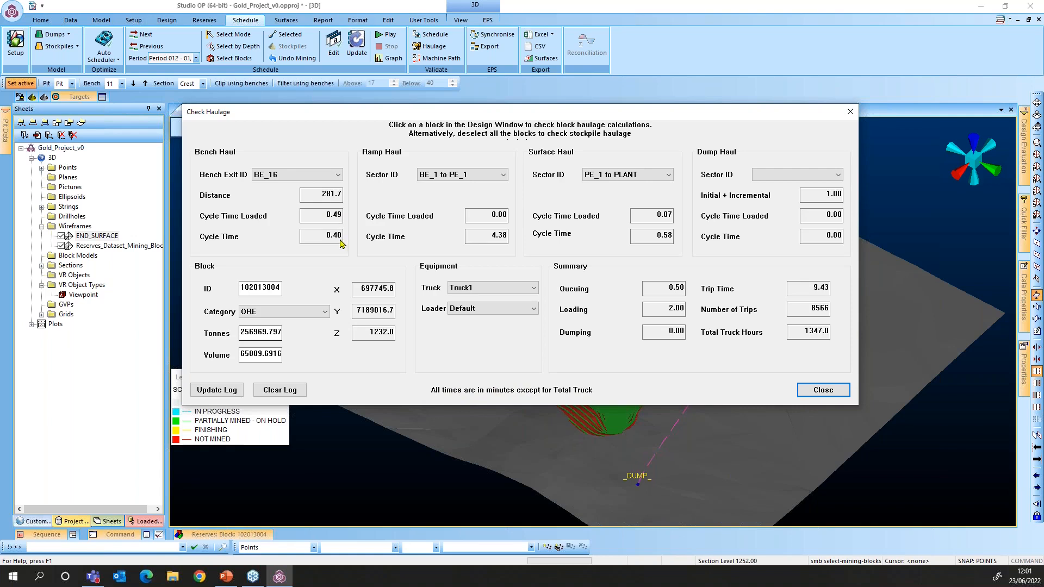
left_click_drag(341, 237, 325, 237)
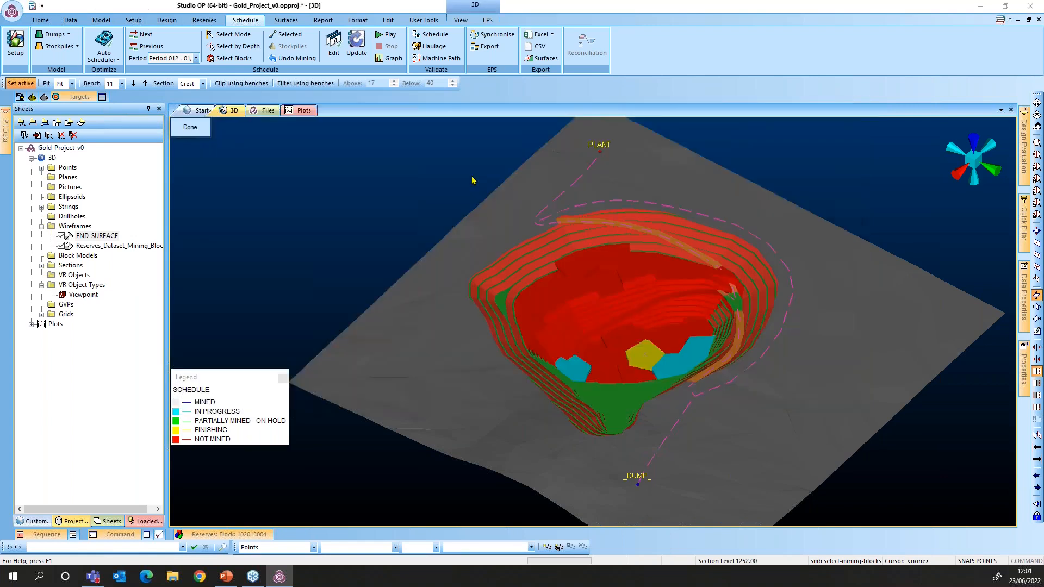
Route the ramp haul via sector BE_16 to PE_2 and review the new 2.82 ramp cycle time
left_click(472, 179)
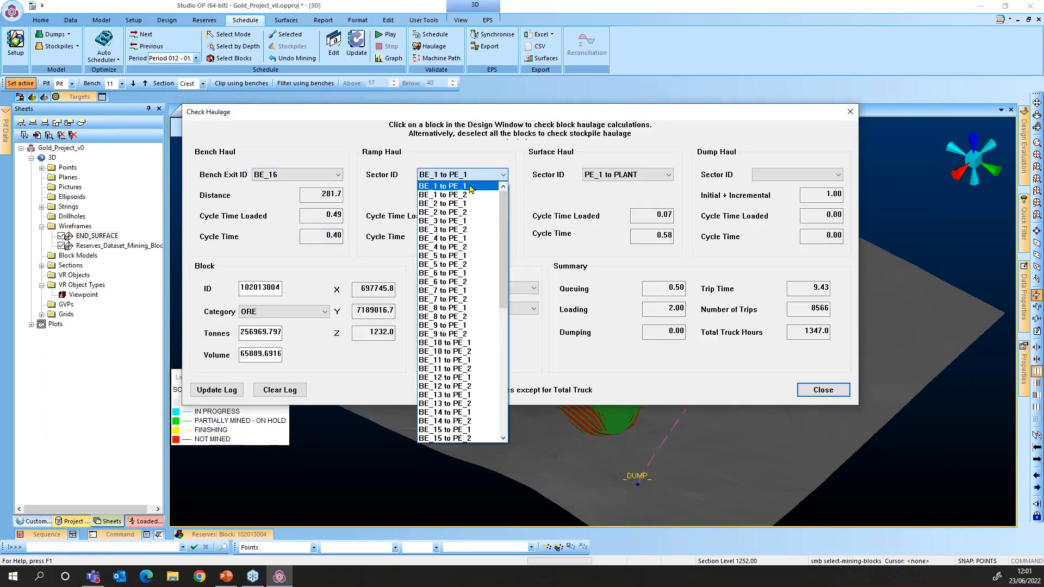
left_click(503, 439)
left_click(503, 440)
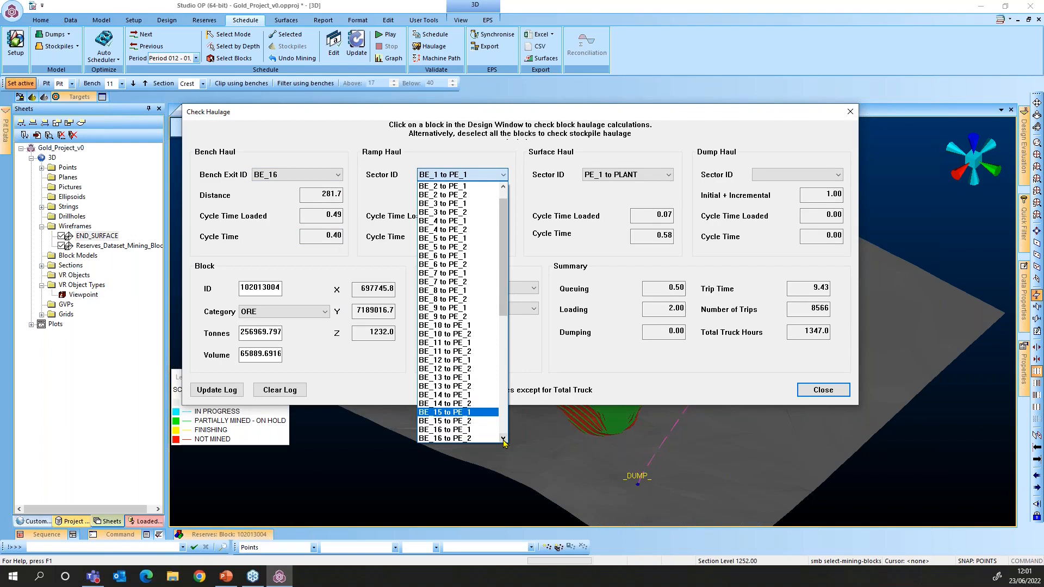
scroll(465, 433, "down", 1)
left_click(466, 434)
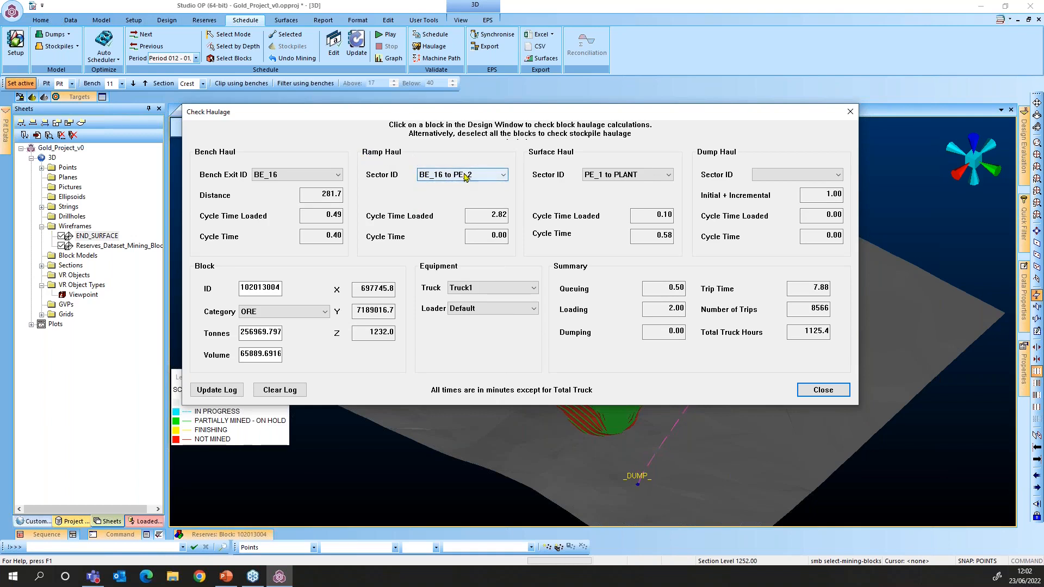
left_click(502, 216)
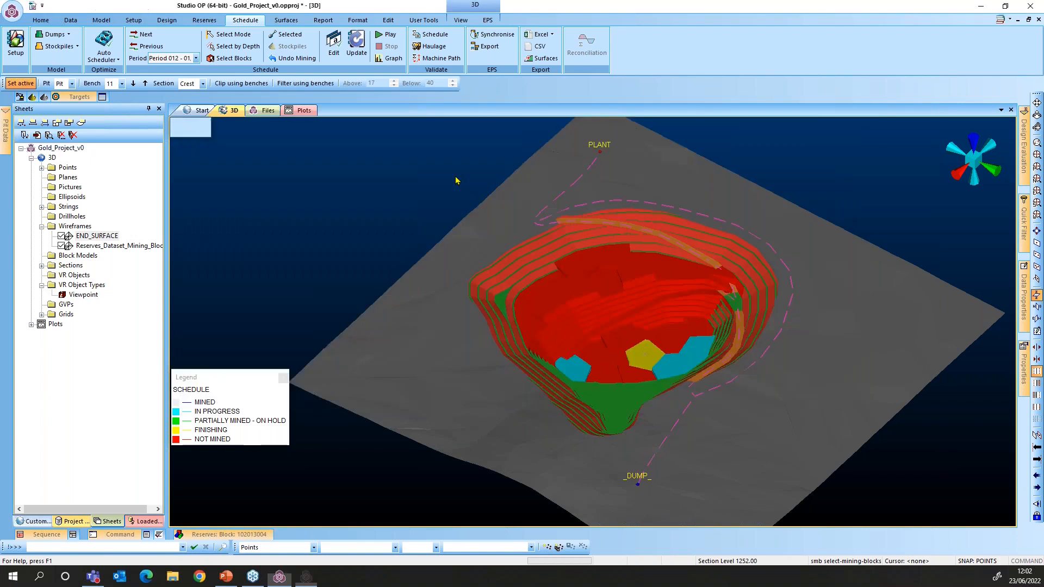
Switch the ramp haul sector to BE_16 to PE_1 and review the surface haul cycle times
left_click(484, 174)
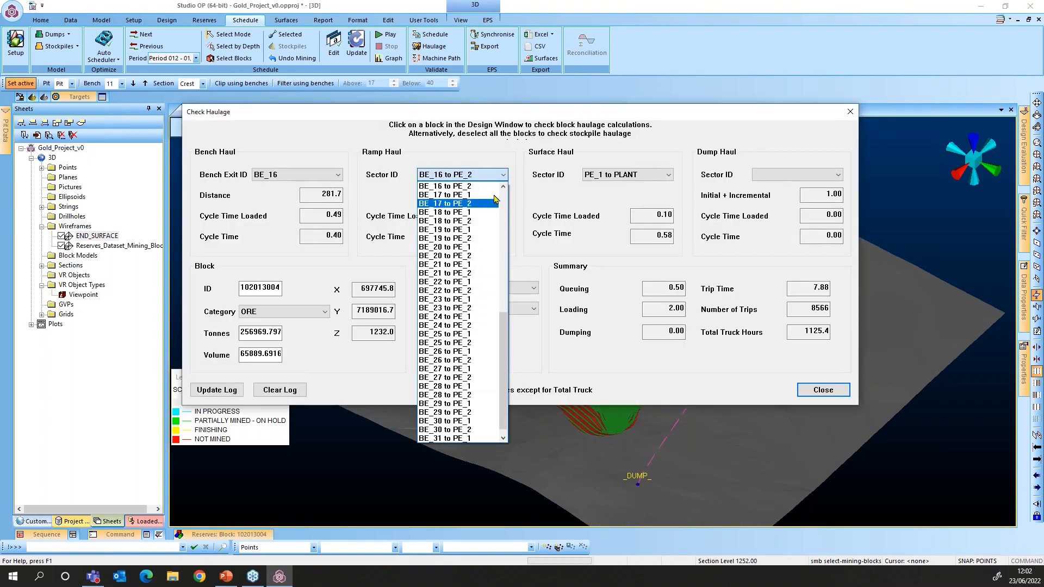
scroll(486, 191, "up", 1)
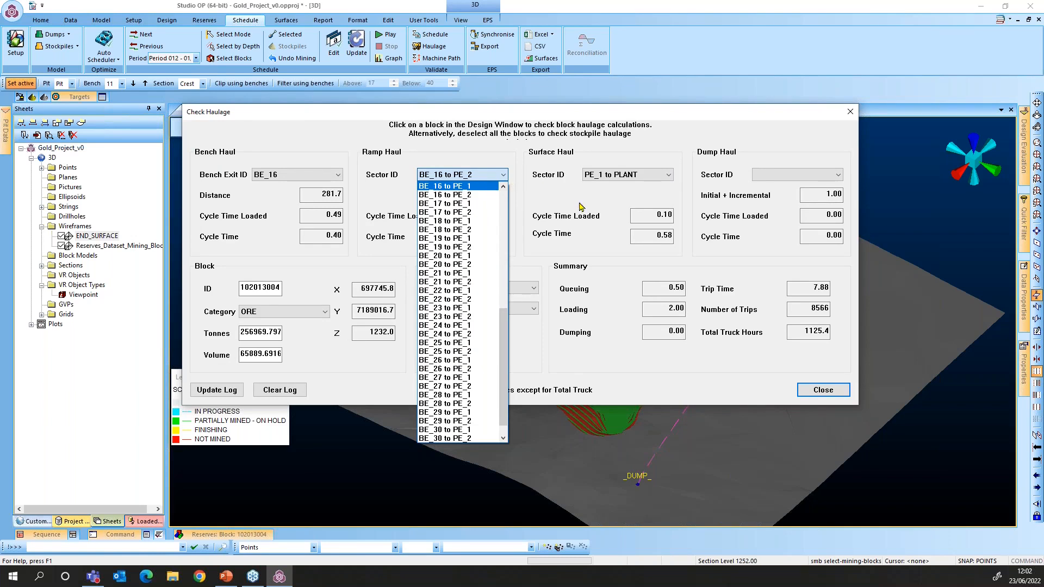
key("Return")
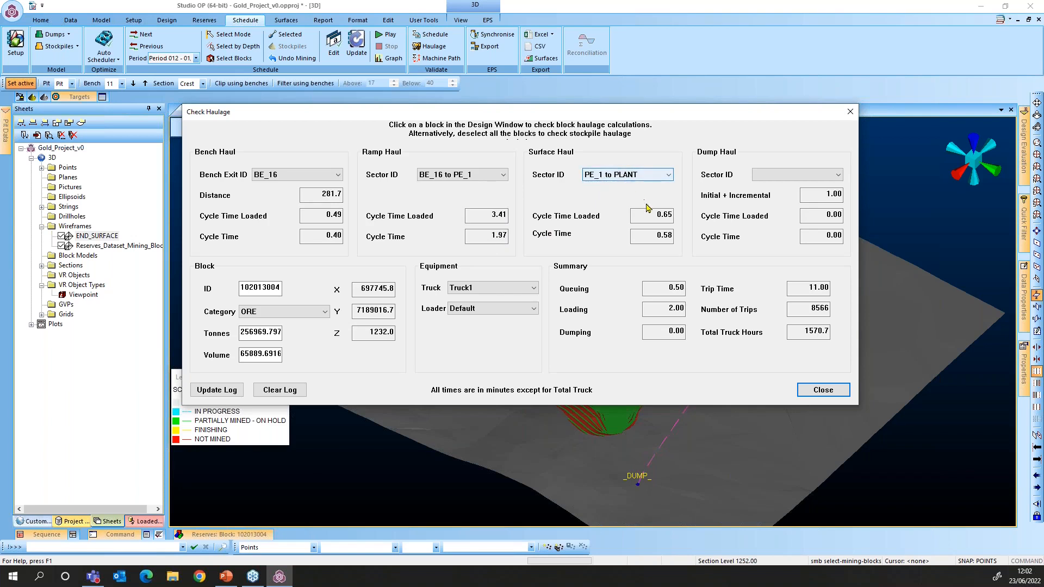
left_click_drag(662, 216, 670, 215)
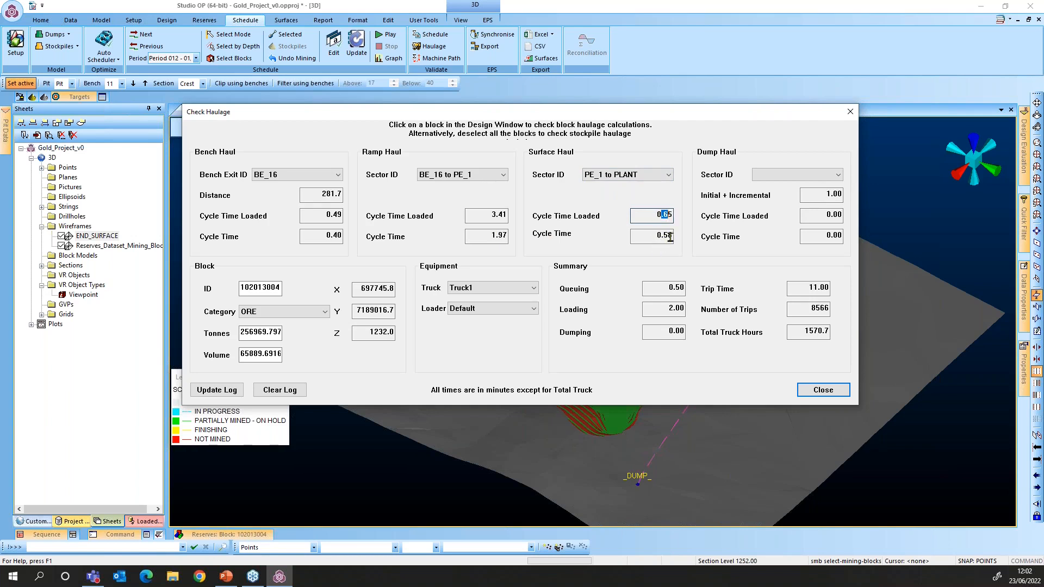
key("Tab")
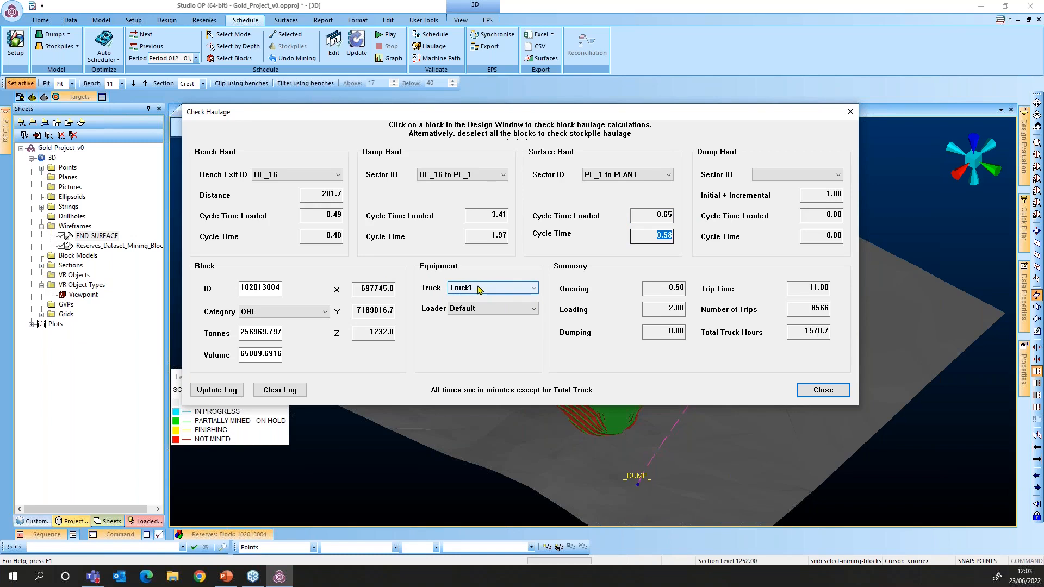
Keep the Default loader, note 8566 trips of 11.00 minutes, then close the haulage check
left_click(466, 313)
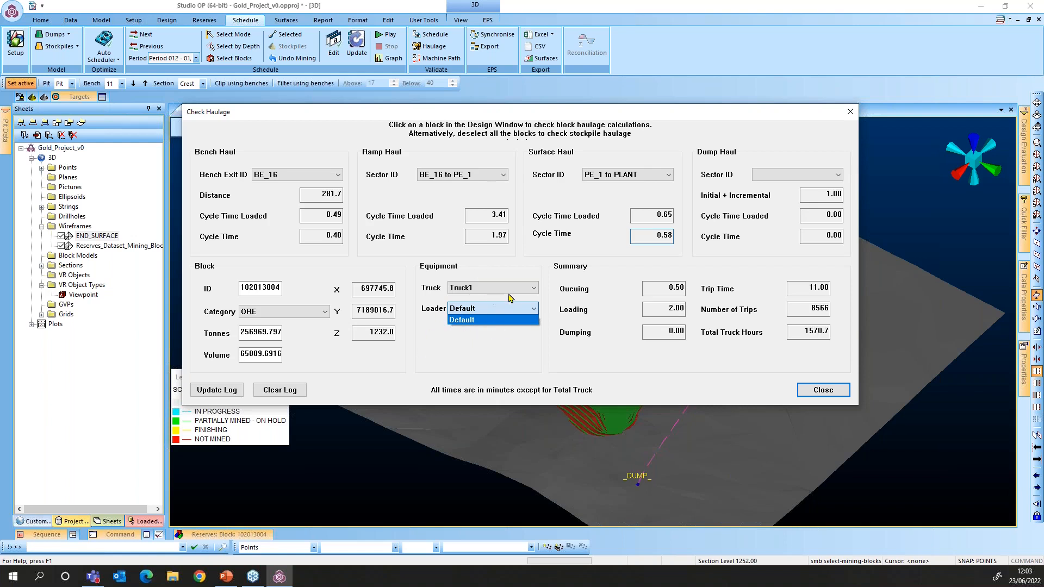
left_click(678, 291)
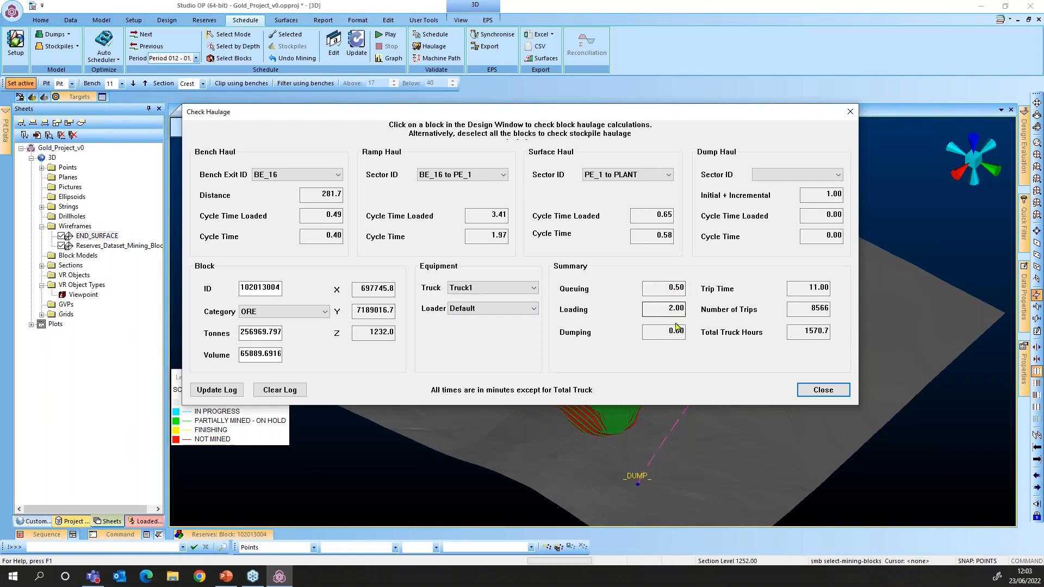
left_click_drag(810, 289, 818, 289)
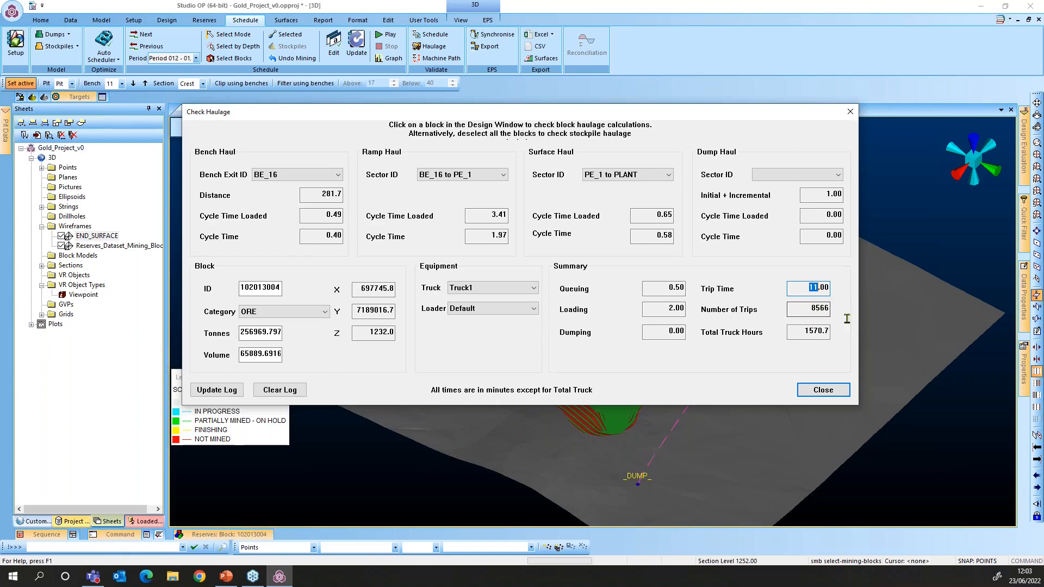
double_click(811, 309)
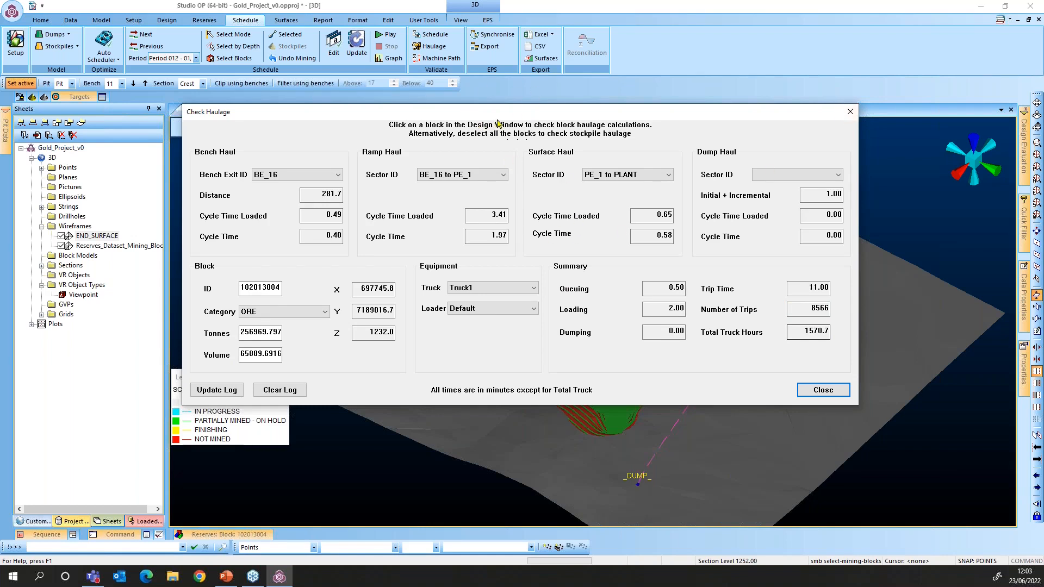
key("Escape")
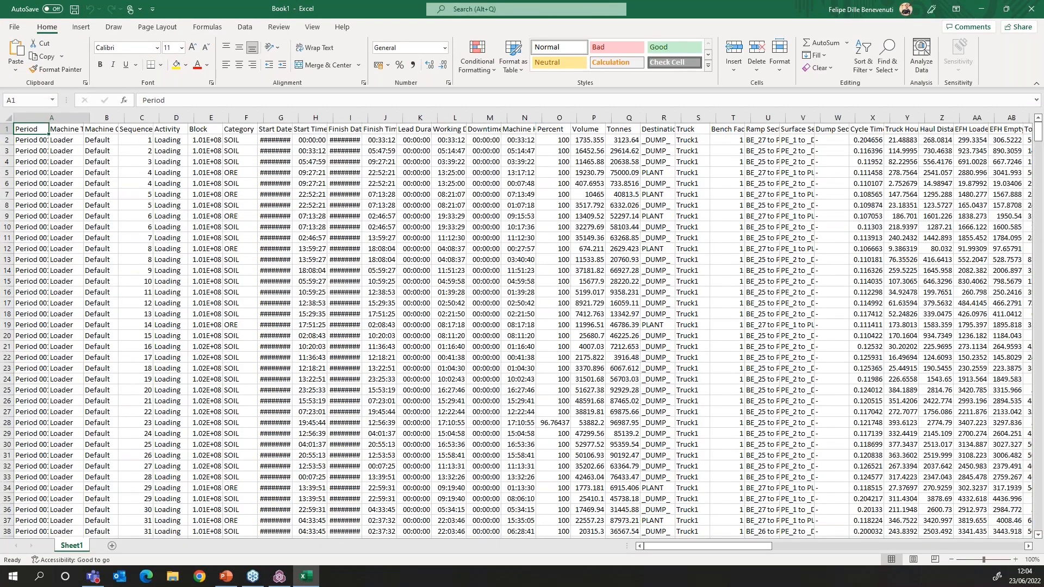
double_click(49, 117)
double_click(124, 117)
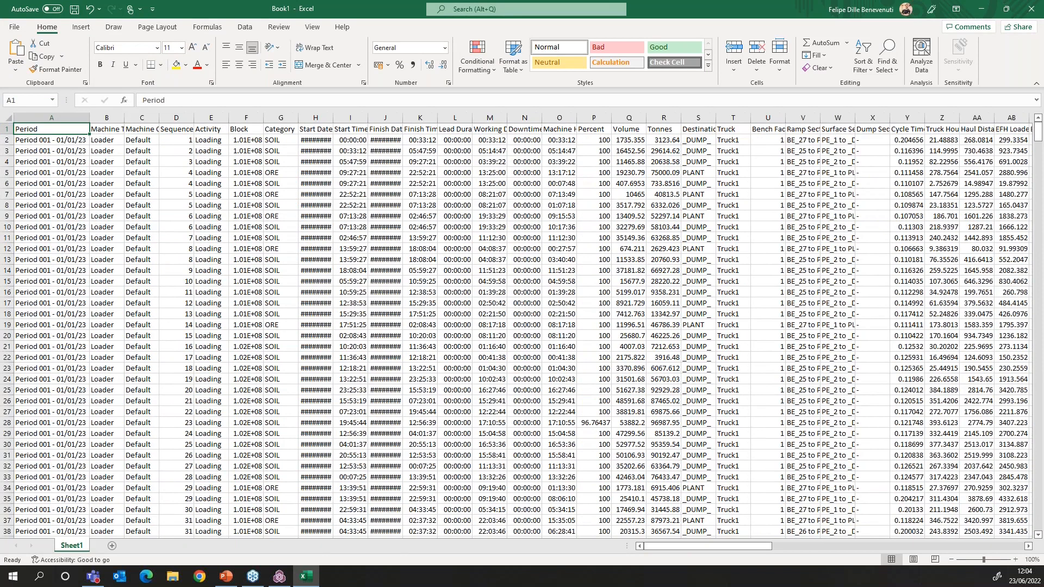
double_click(124, 118)
double_click(175, 117)
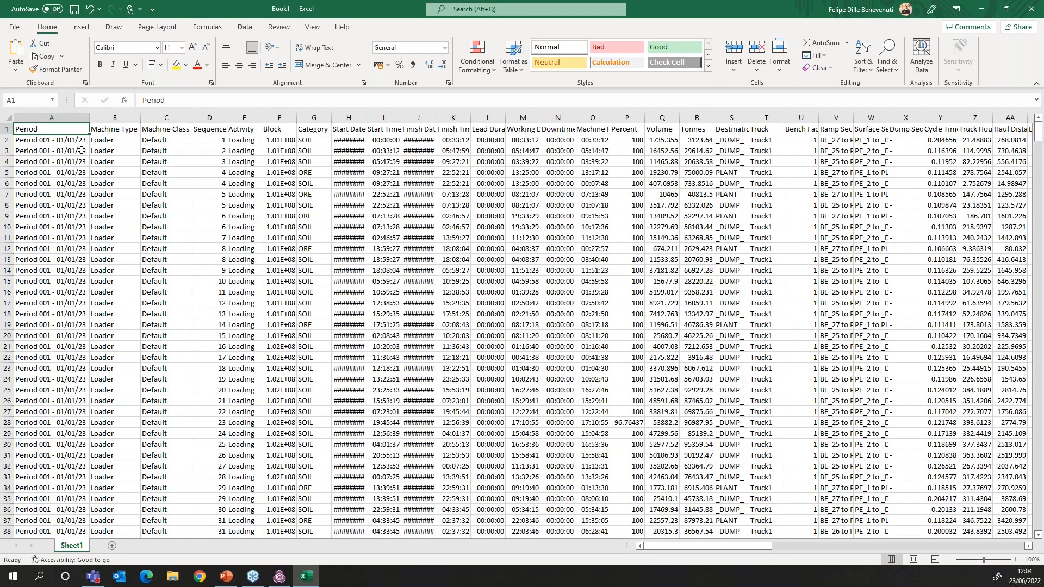
double_click(294, 117)
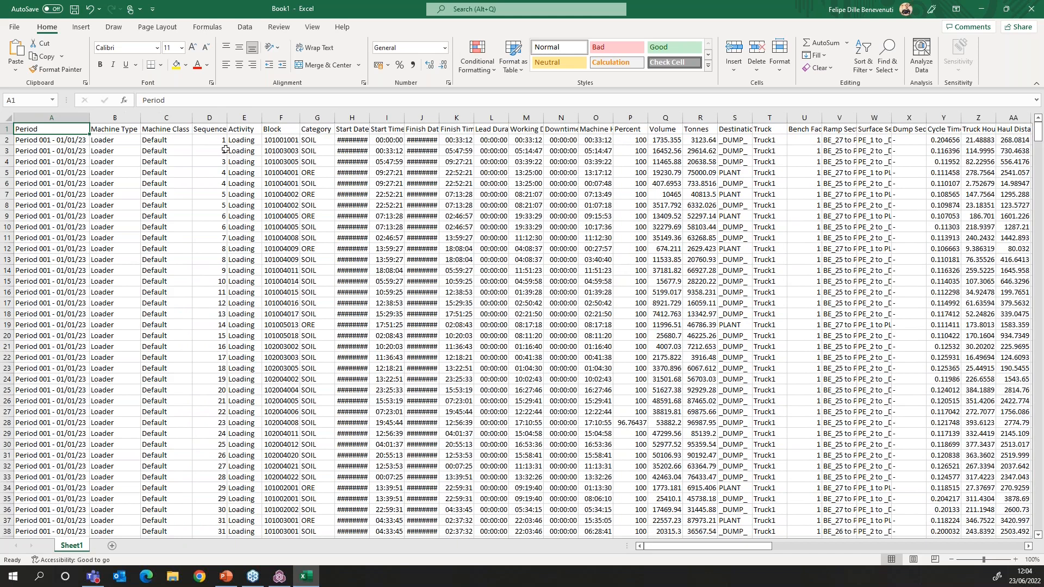
left_click(272, 142)
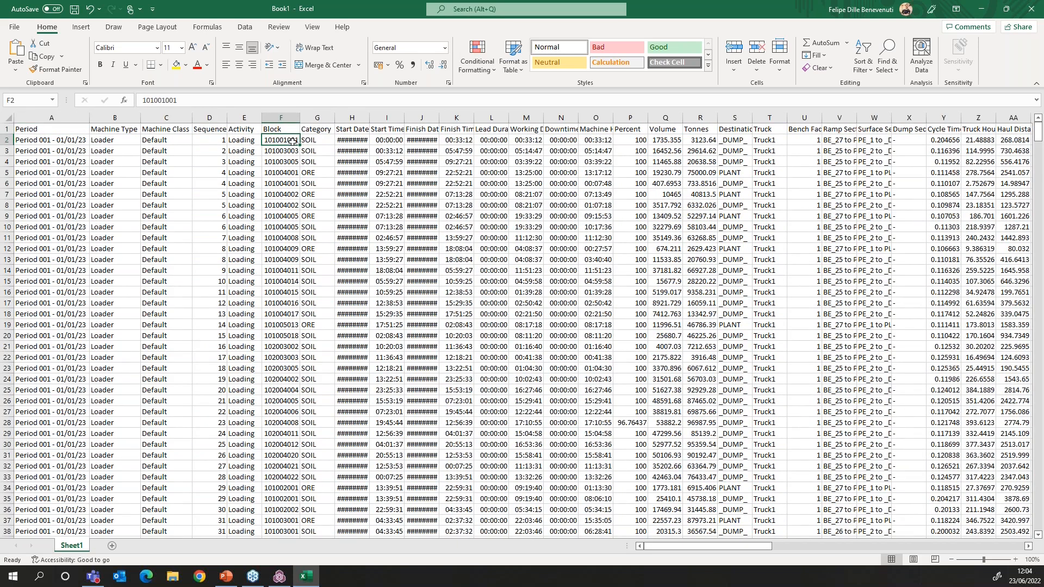
left_click(241, 141)
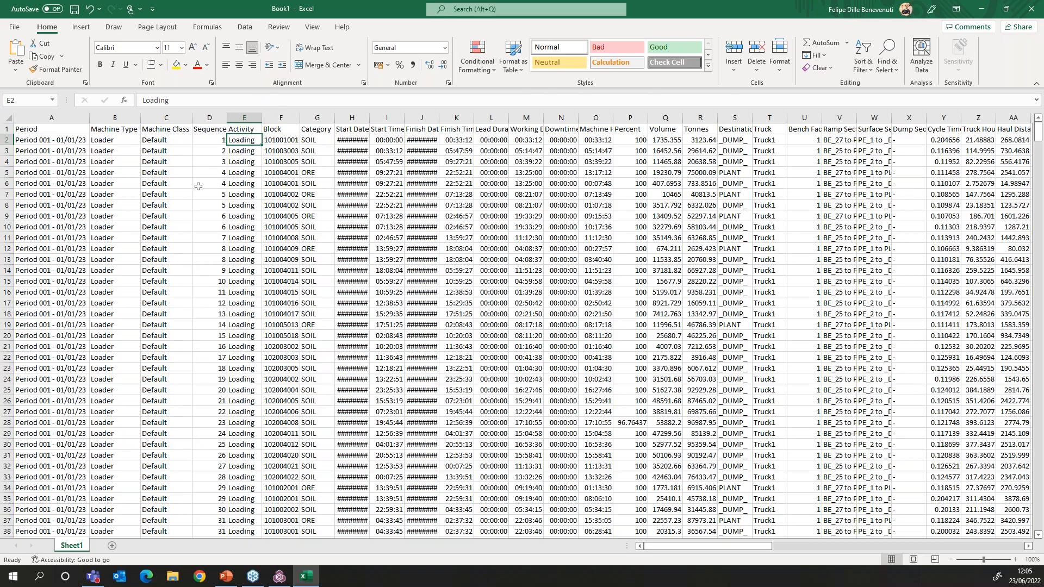
double_click(370, 119)
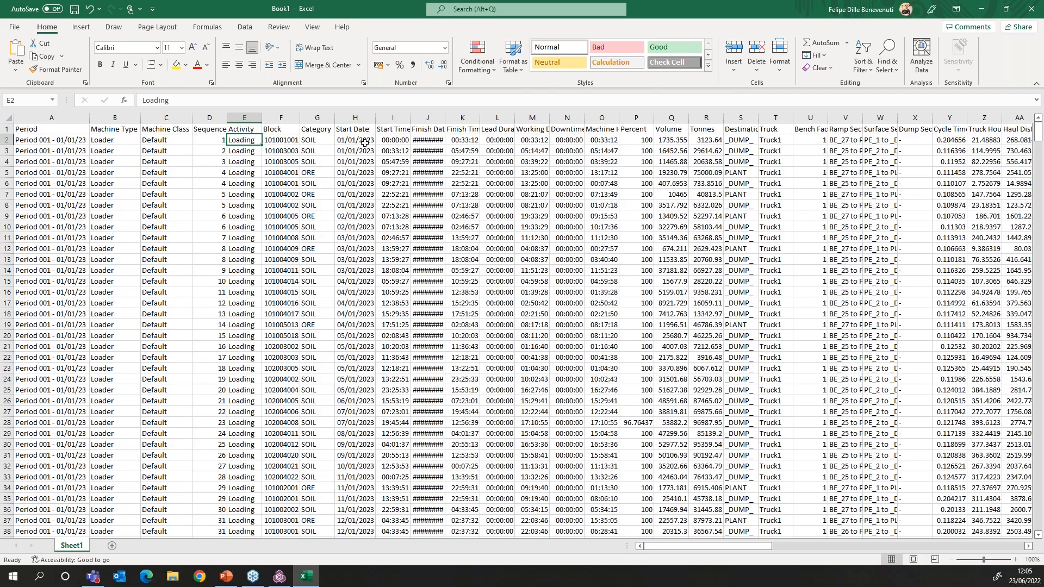
double_click(409, 118)
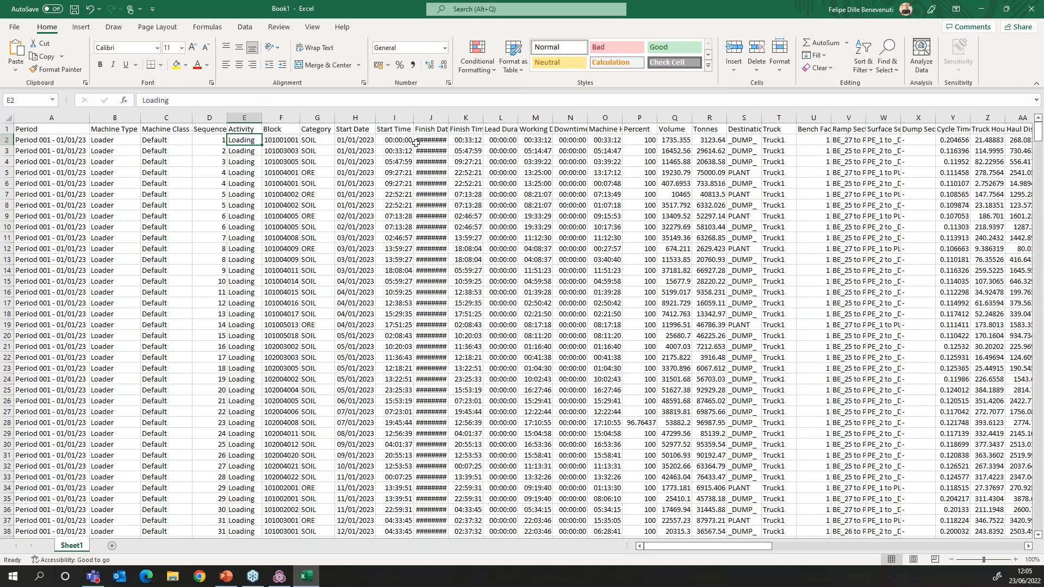
double_click(448, 118)
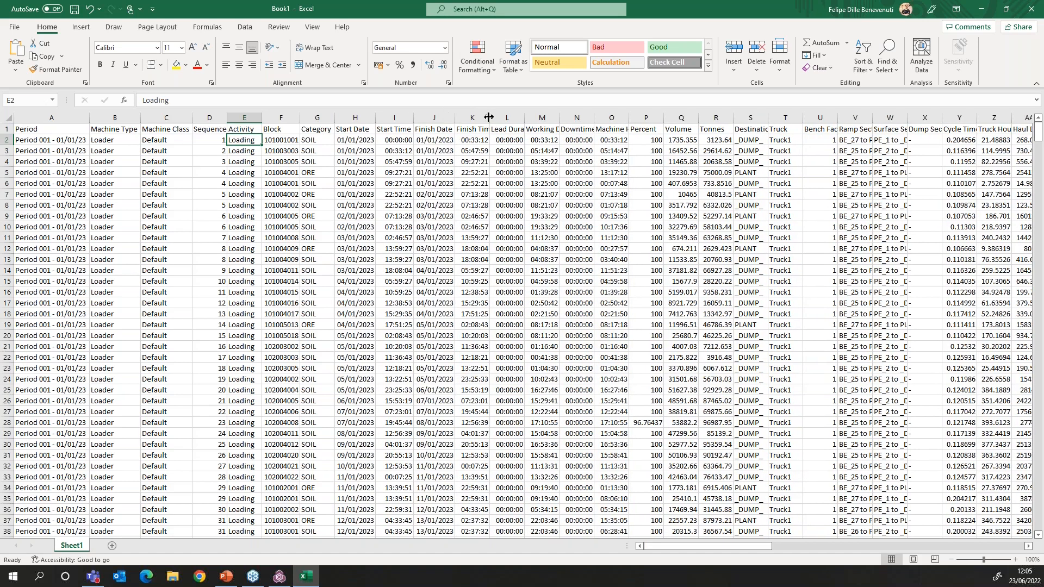
left_click(512, 140)
key("Right")
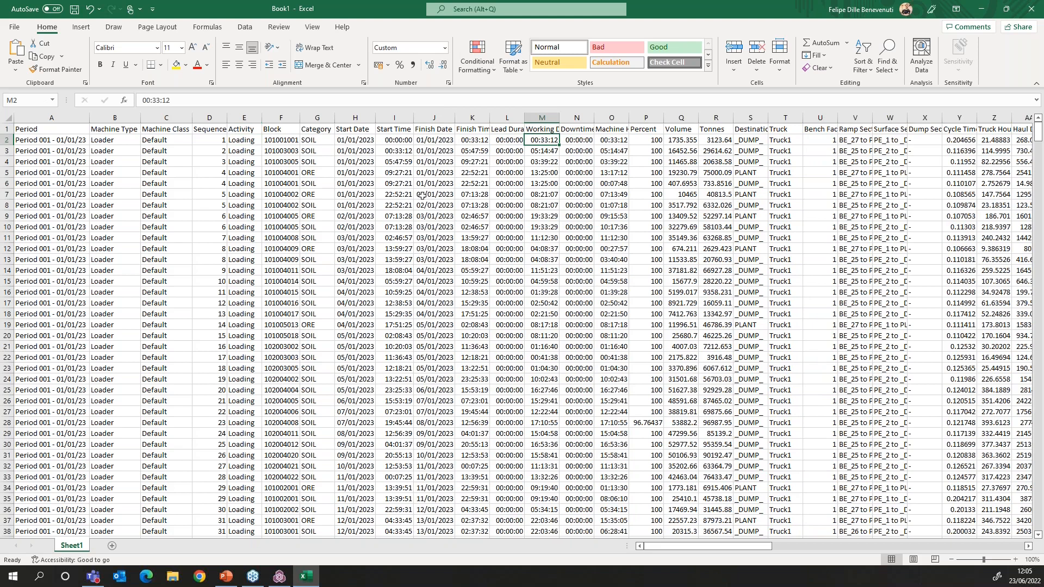
left_click_drag(255, 142, 280, 142)
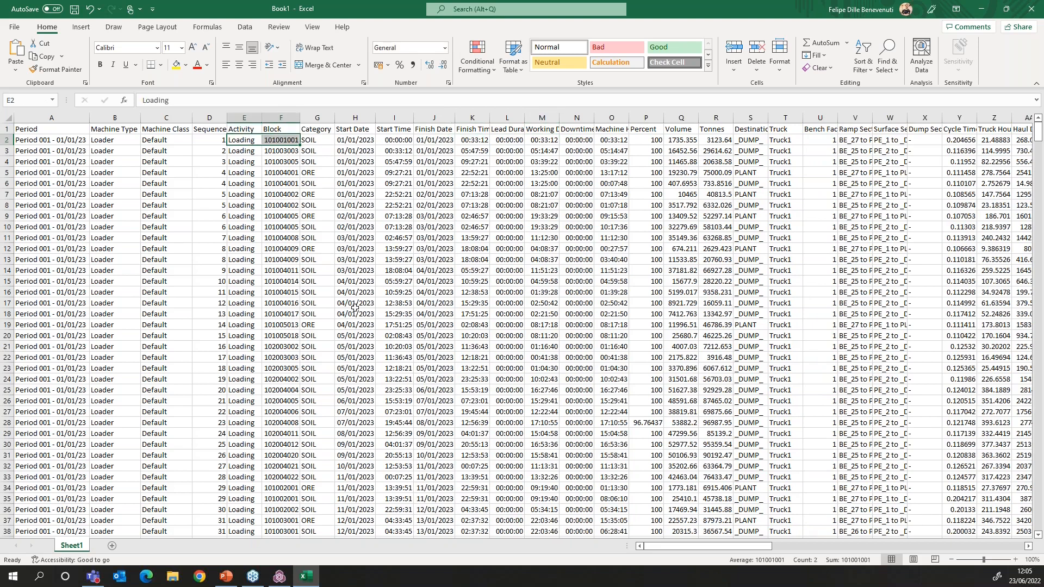
left_click(7, 141)
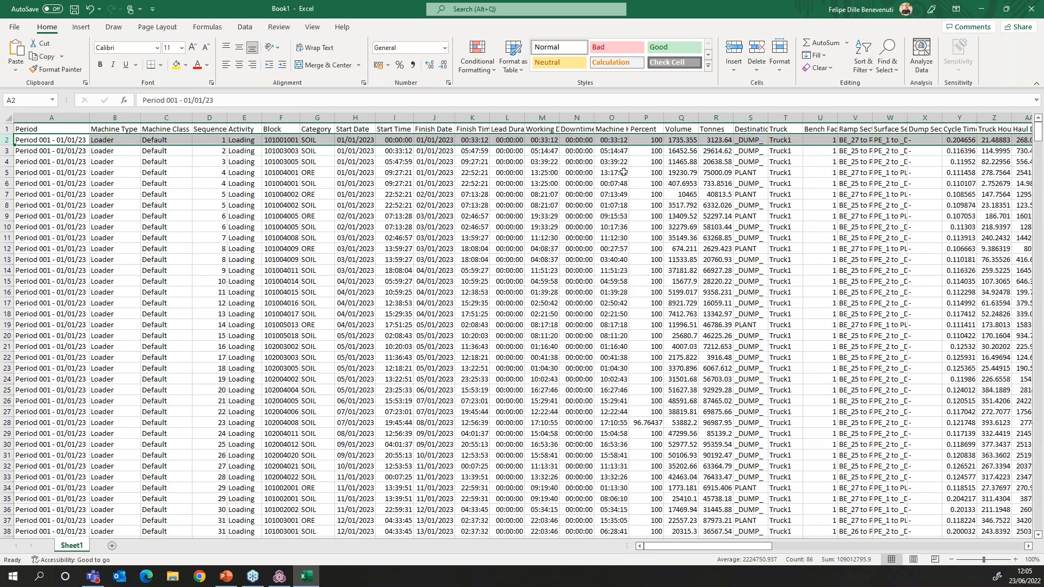
left_click(645, 140)
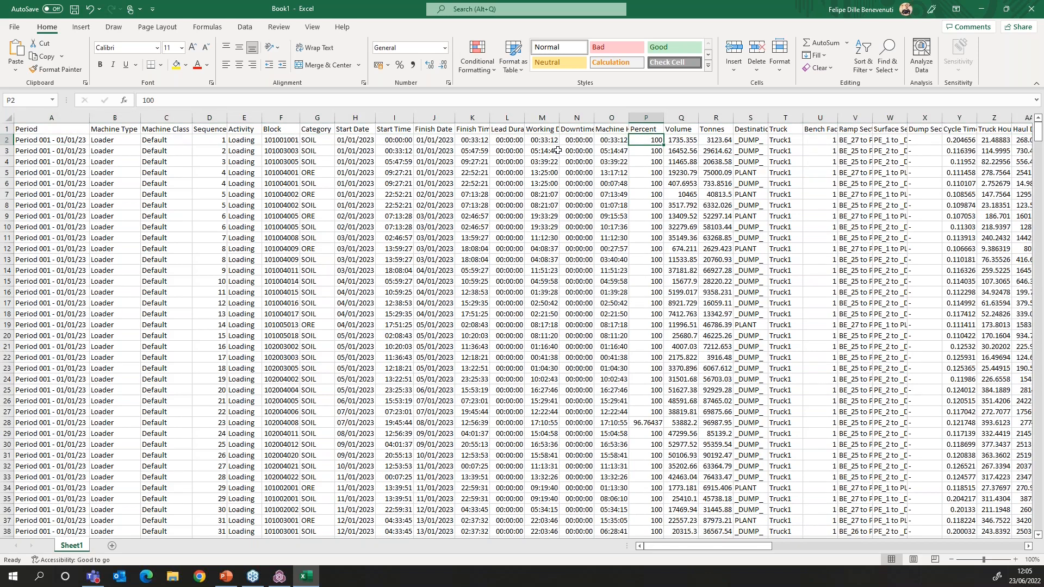
left_click(798, 140)
left_click(815, 141)
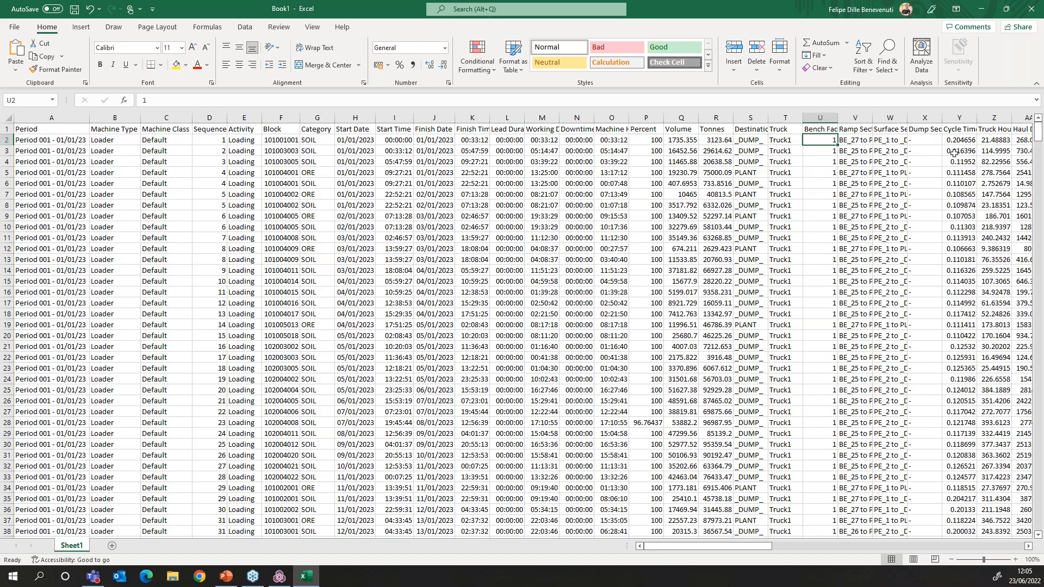
left_click_drag(873, 118, 887, 117)
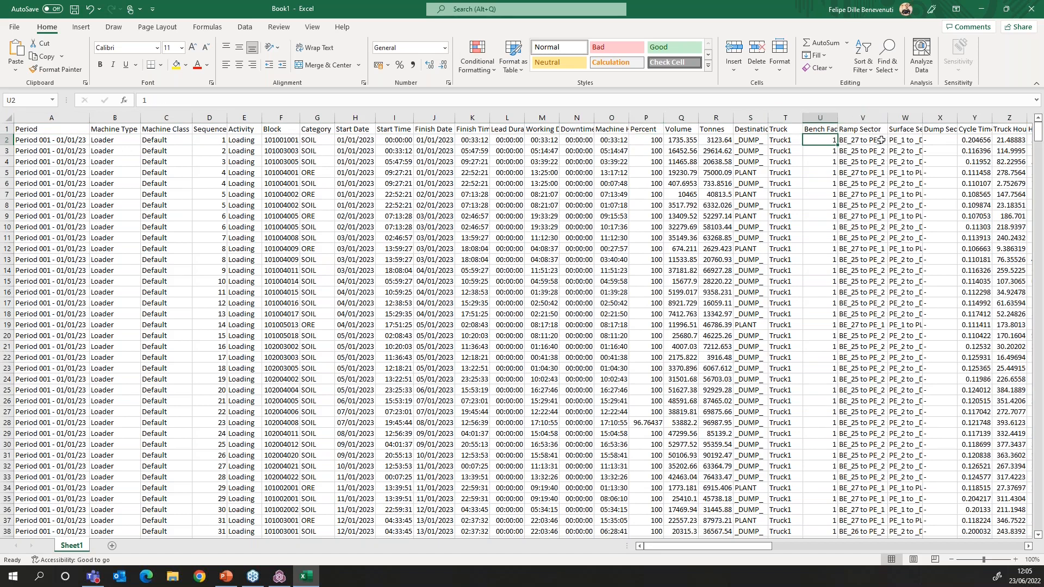
left_click(879, 139)
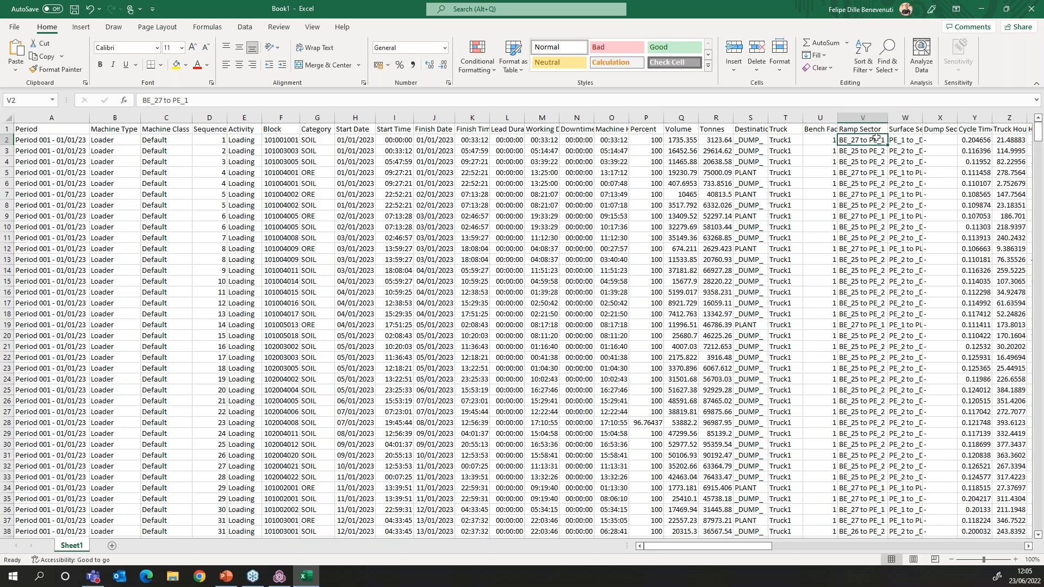
left_click(1028, 547)
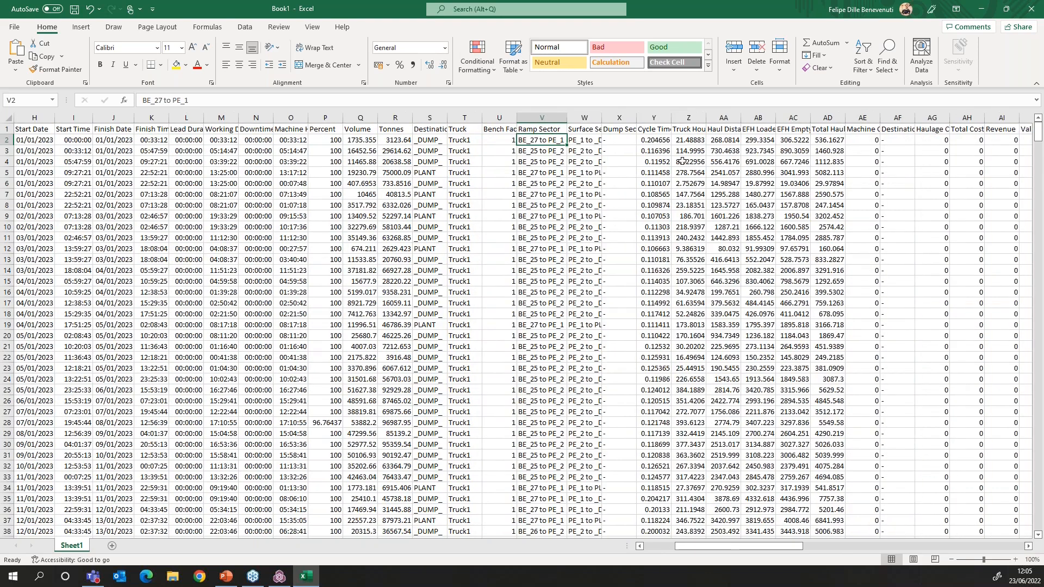
left_click(668, 141)
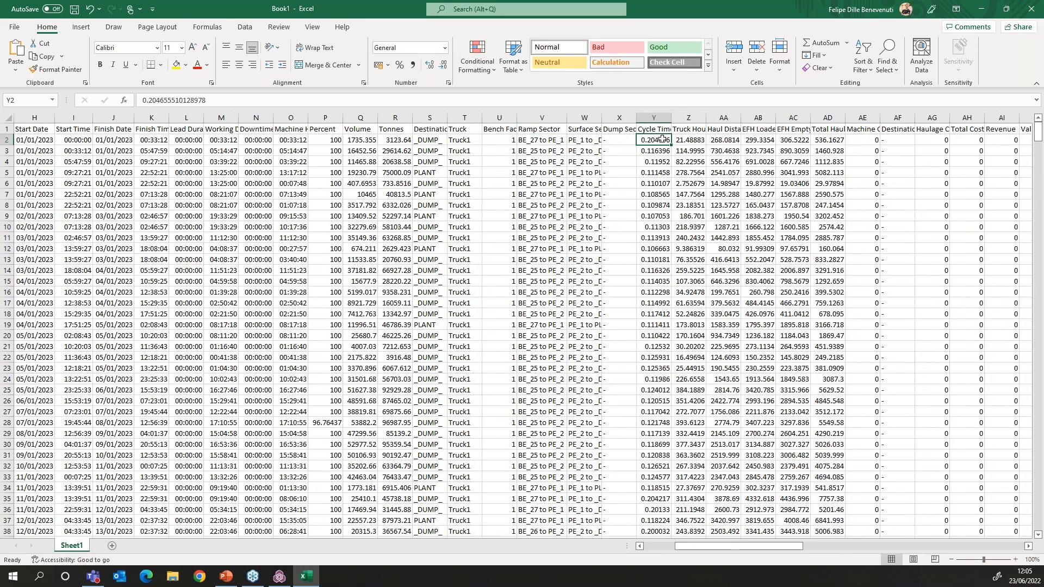
left_click(689, 141)
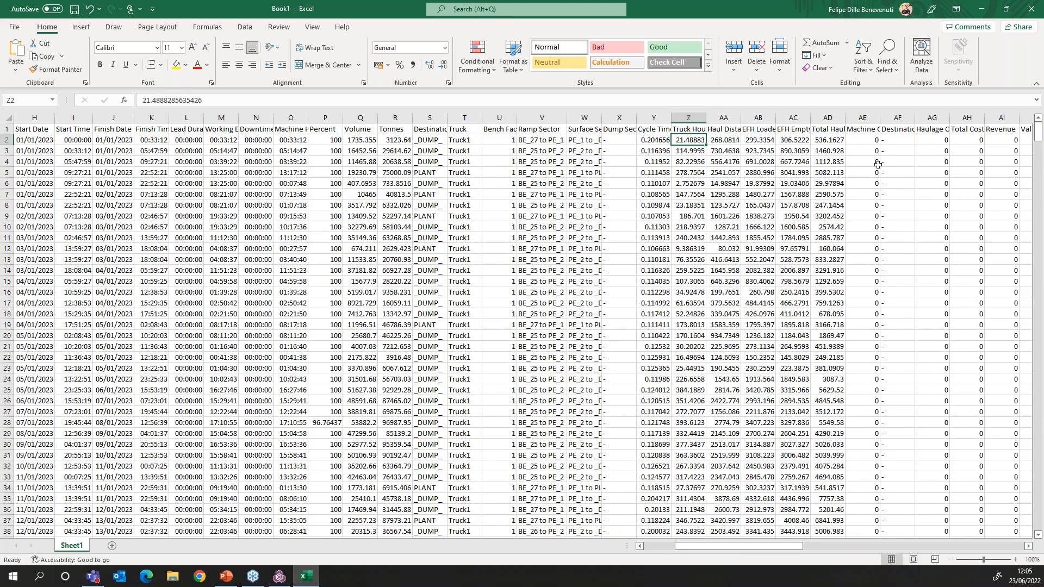
left_click_drag(742, 549, 686, 549)
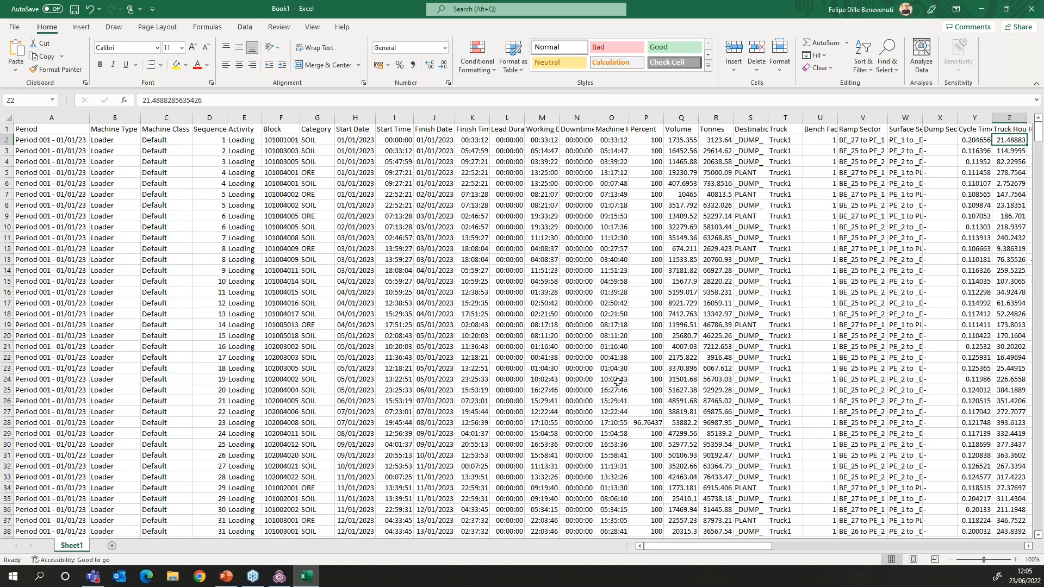
Close Excel, discarding the exported Book1 workbook without saving
left_click(1033, 9)
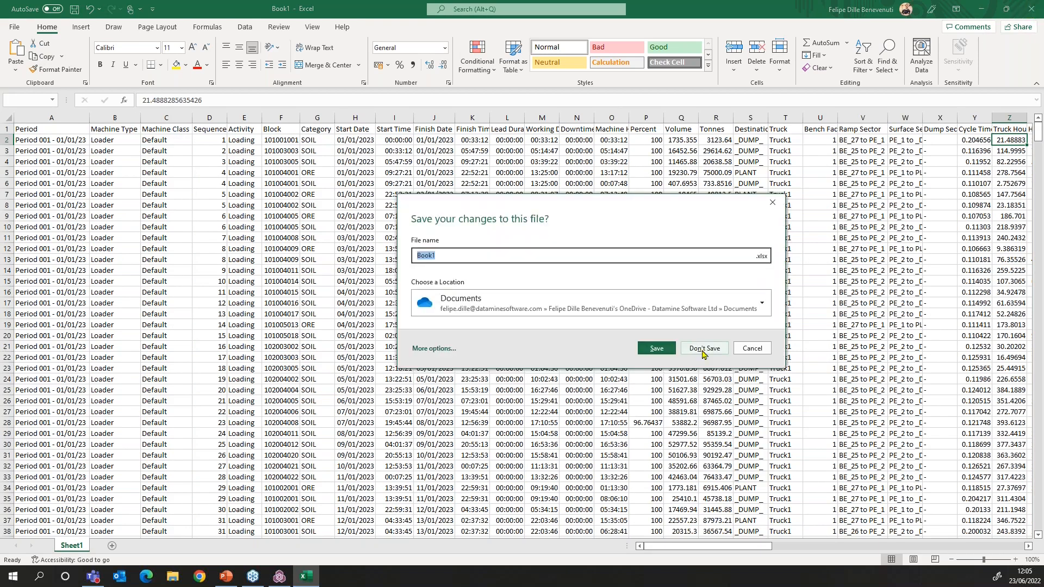
left_click(705, 349)
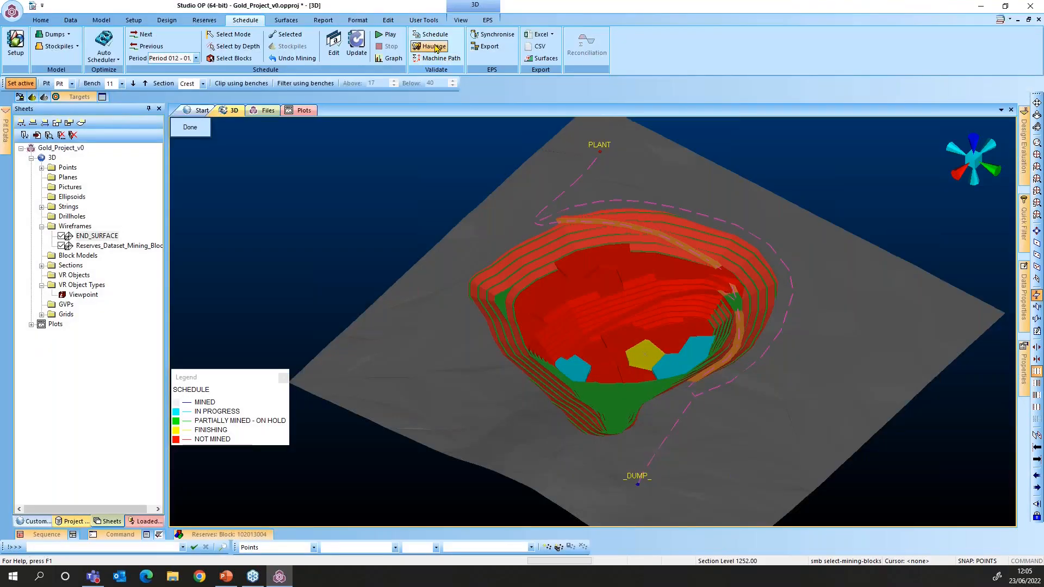
Generate end-of-period surfaces named EOPS_web for Period 001 through Period 024
left_click(545, 62)
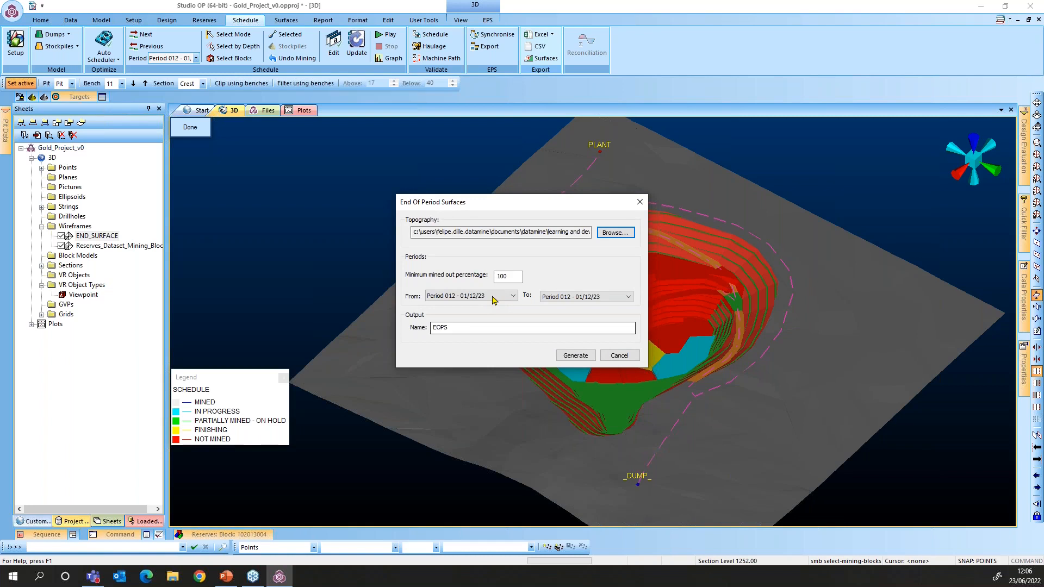
left_click(508, 296)
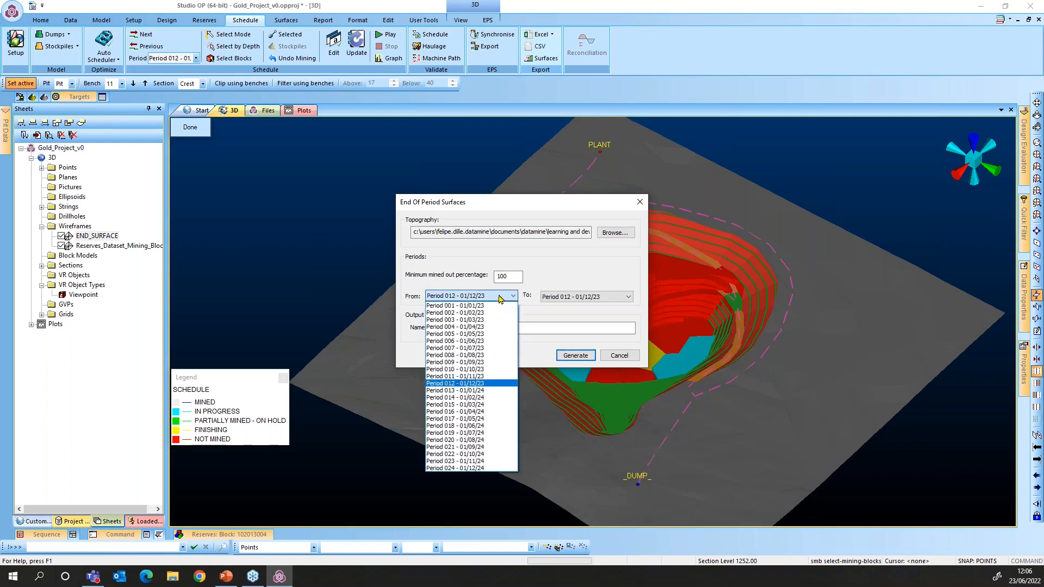
left_click(499, 308)
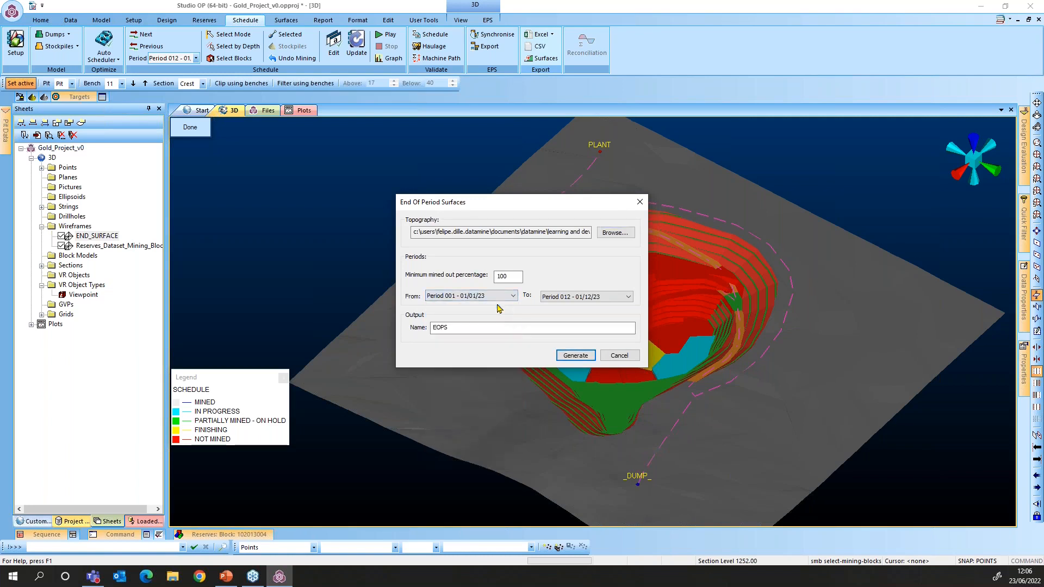
left_click(624, 299)
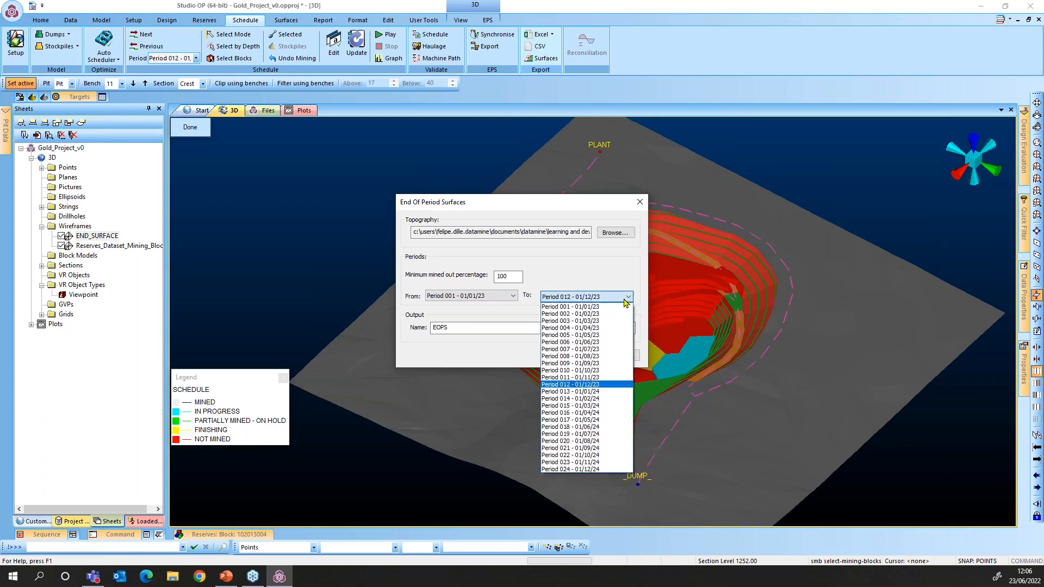
left_click(599, 470)
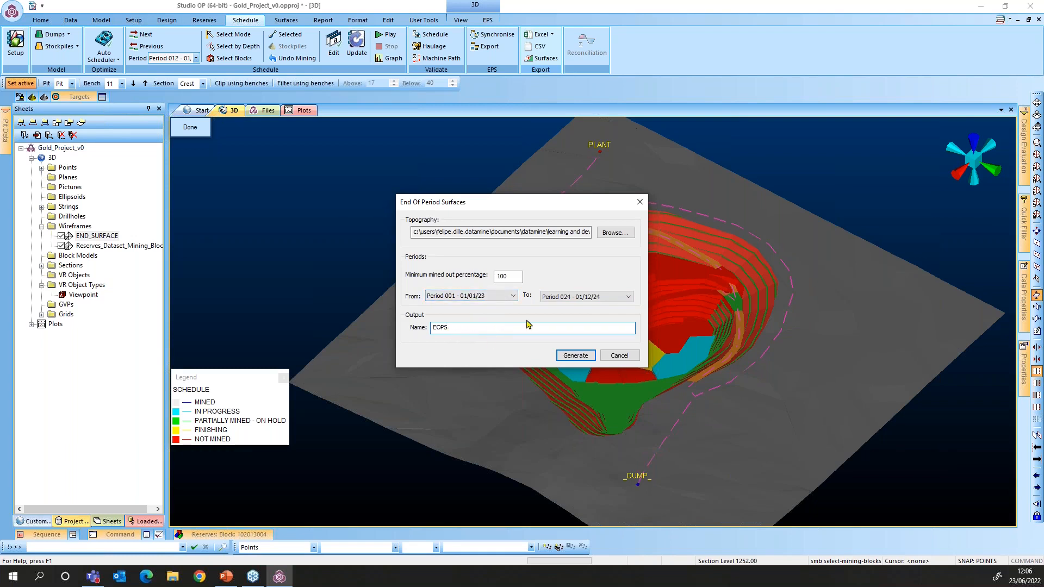
type("_")
type("web")
left_click(579, 358)
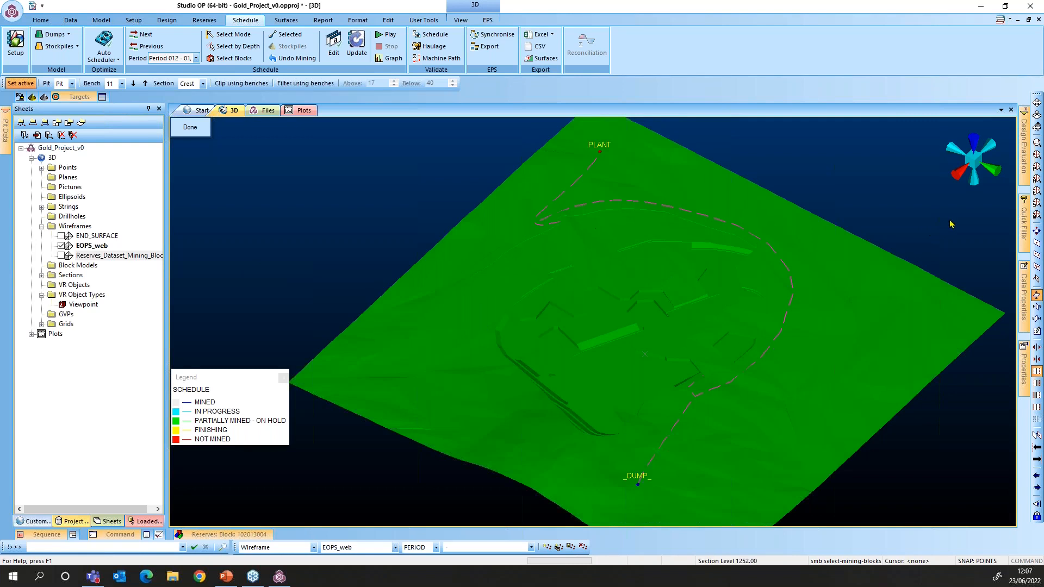
In the Quick Filter, select the EOPS_web layer and filter by the PERIOD column
left_click(1025, 217)
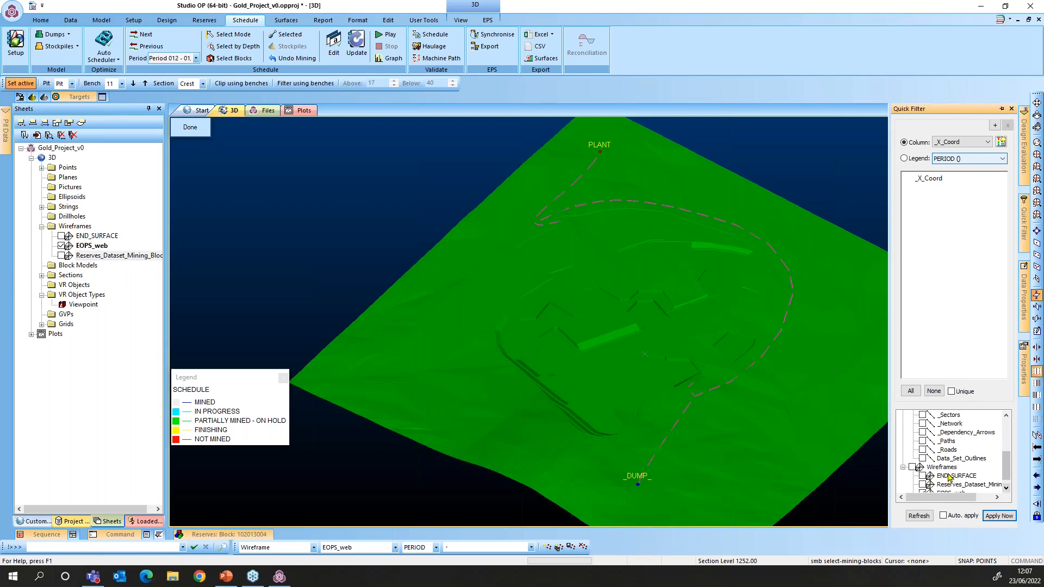
left_click(1005, 490)
left_click(953, 485)
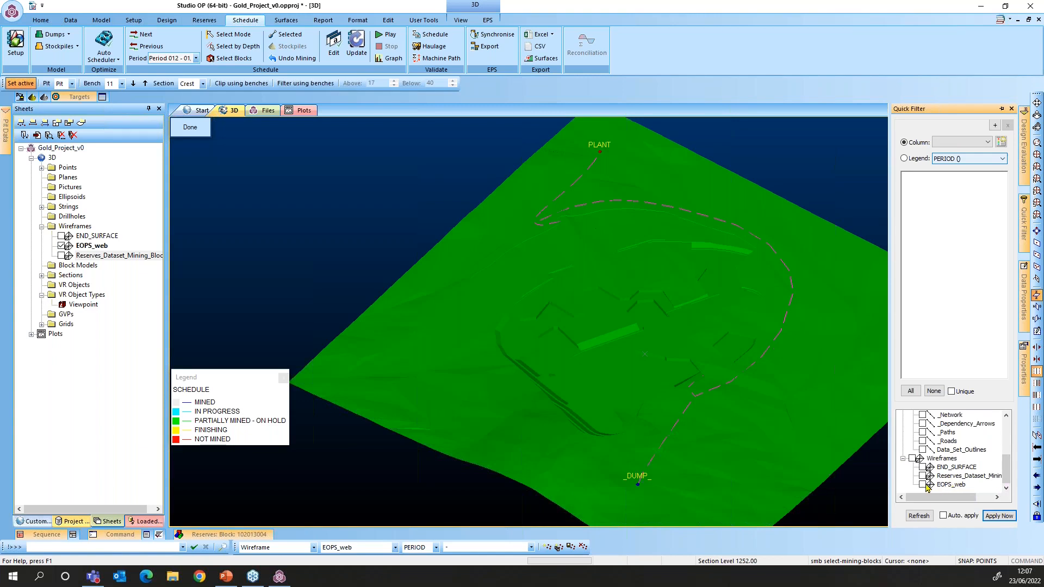
left_click(962, 486)
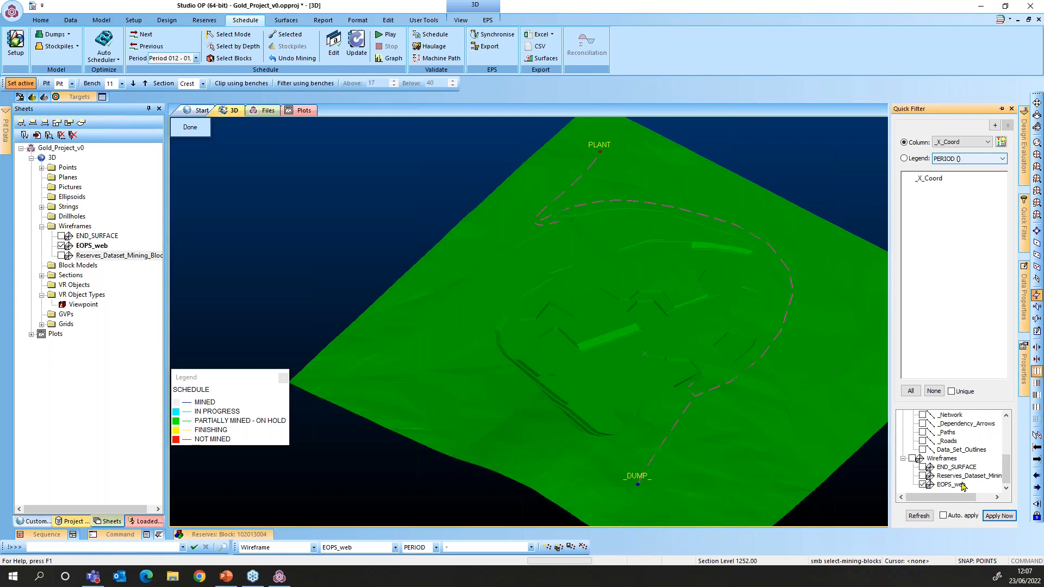
left_click(958, 143)
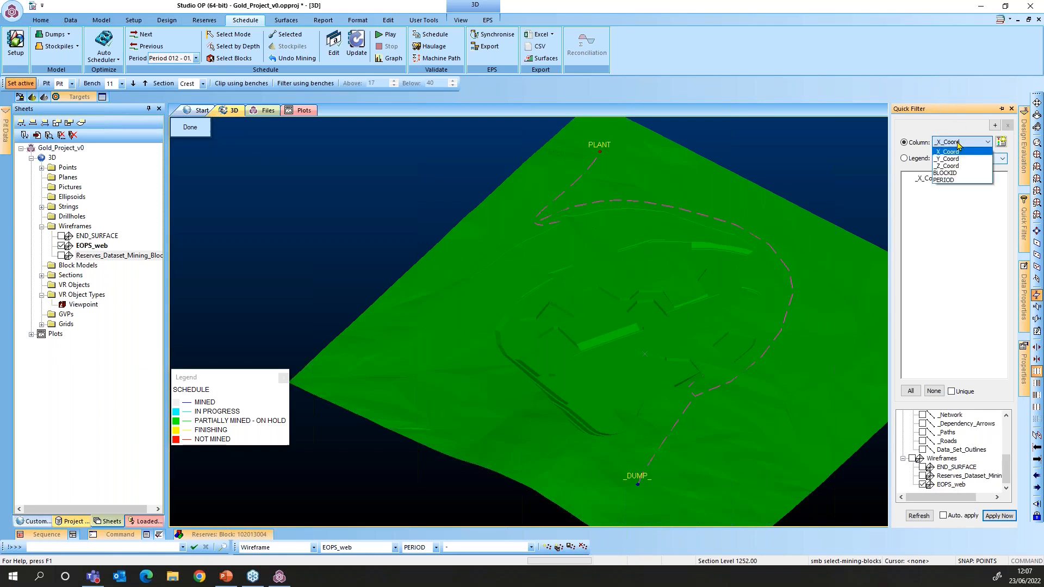
left_click(958, 181)
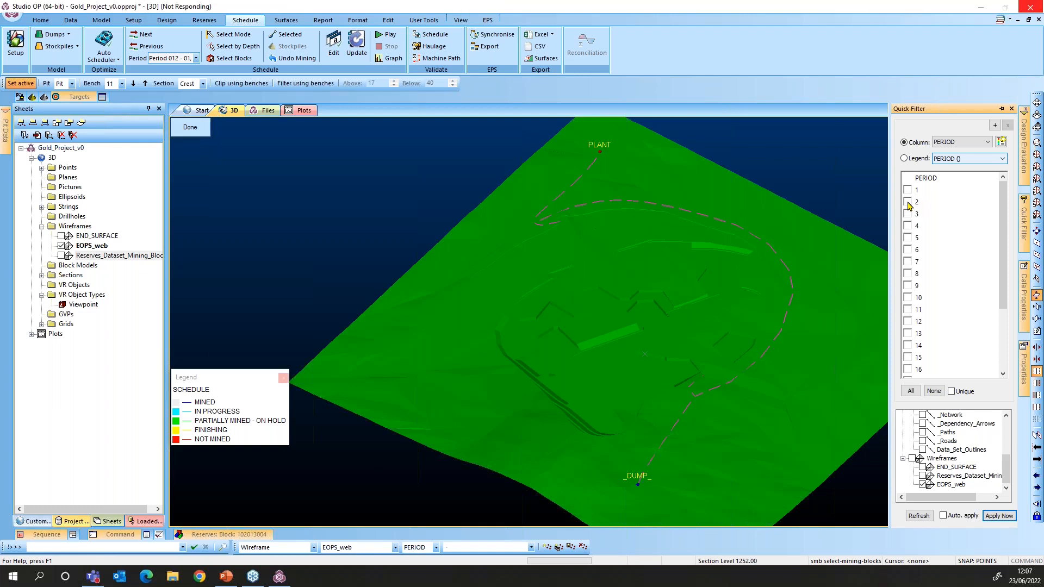
Turn on auto-apply and toggle period surfaces, ending with periods 18 and 24 shown
left_click(910, 206)
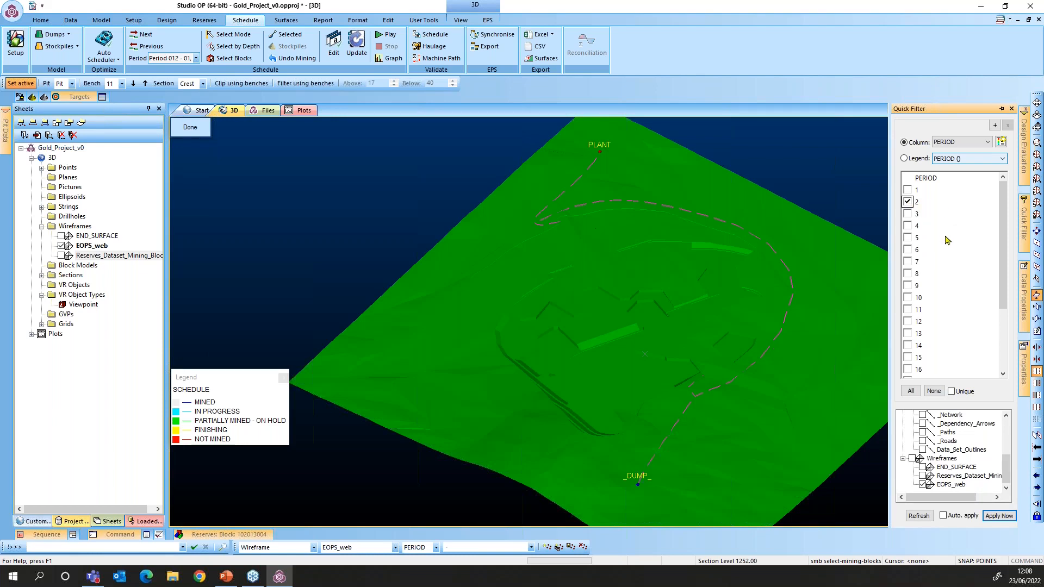
left_click(908, 250)
left_click(945, 515)
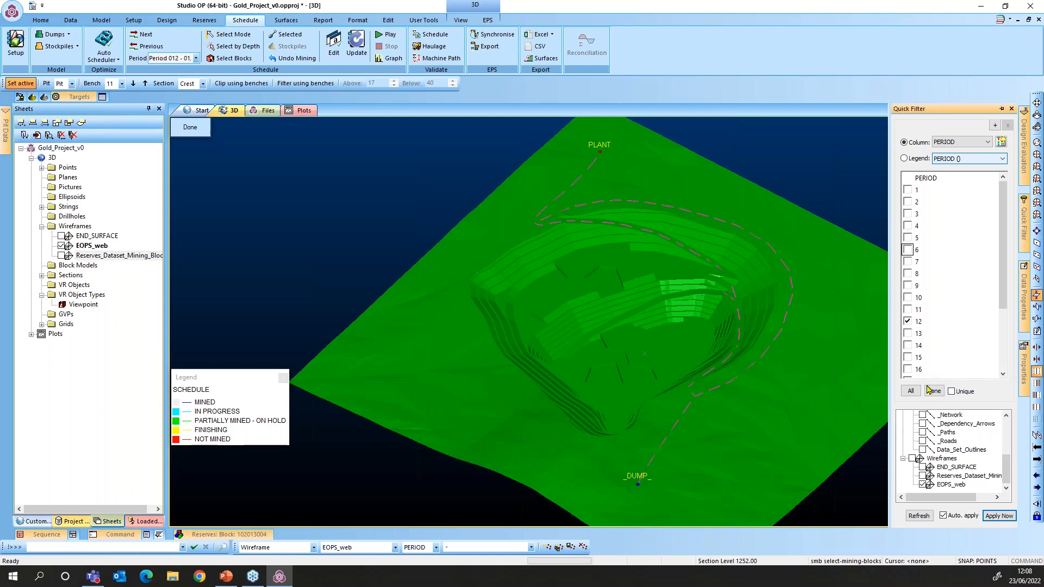
scroll(1004, 370, "down", 1)
left_click(908, 345)
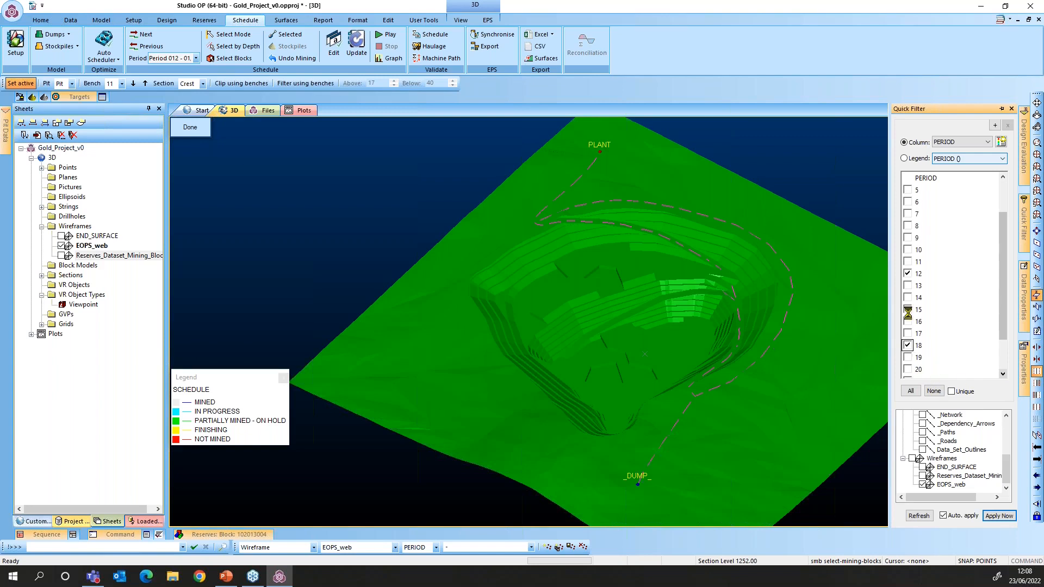
left_click(908, 273)
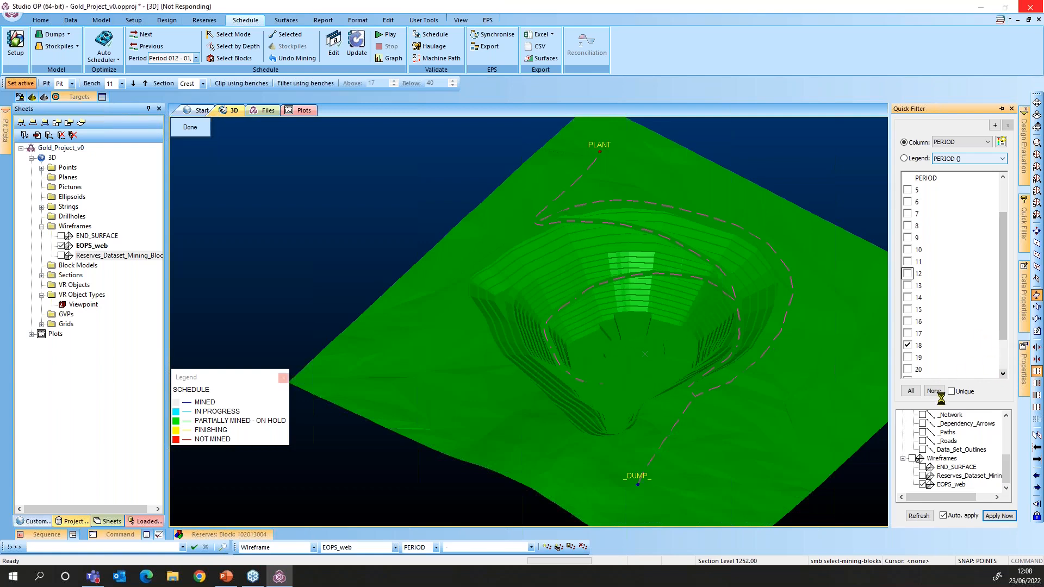
scroll(929, 362, "down", 2)
left_click(909, 373)
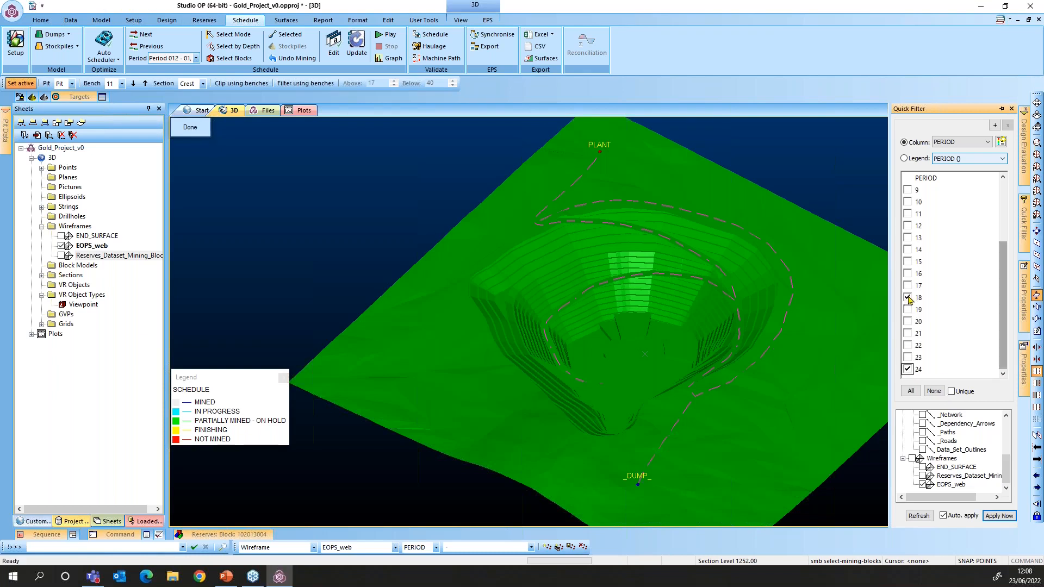